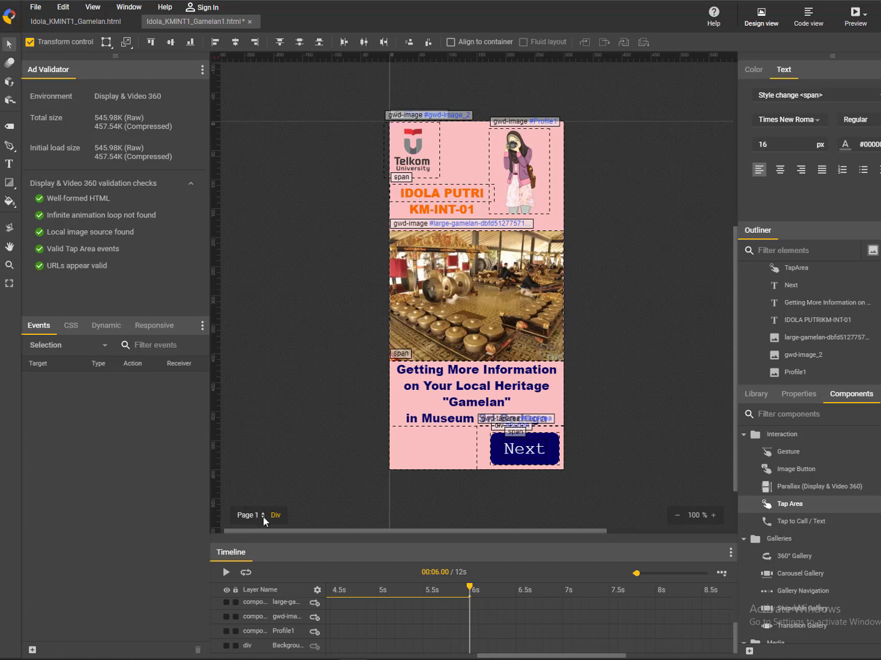
# Add a new blank page after Page 1 and set its background fill to pink #dfa2a2
pyautogui.click(263, 517)
pyautogui.click(244, 496)
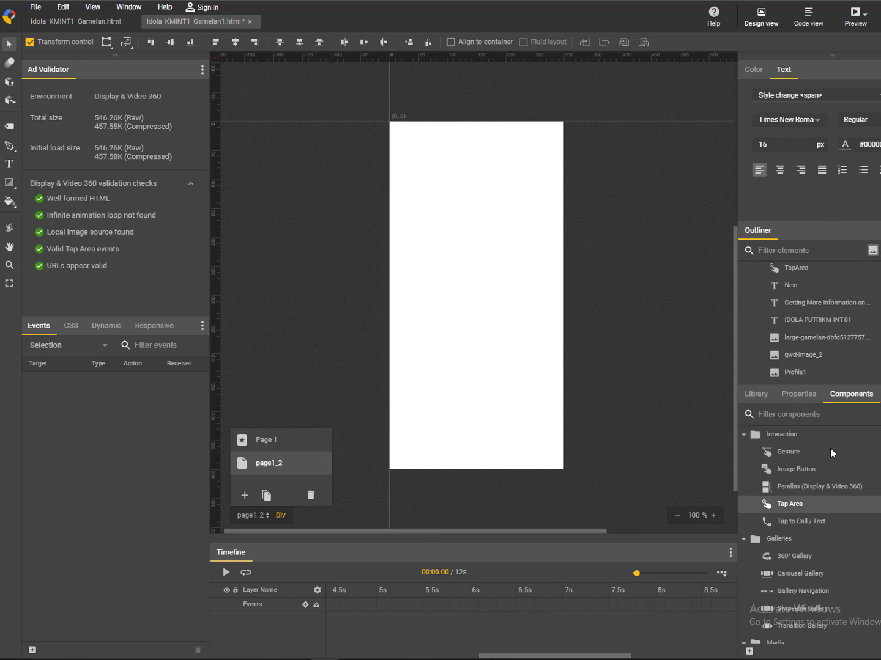
pyautogui.click(789, 394)
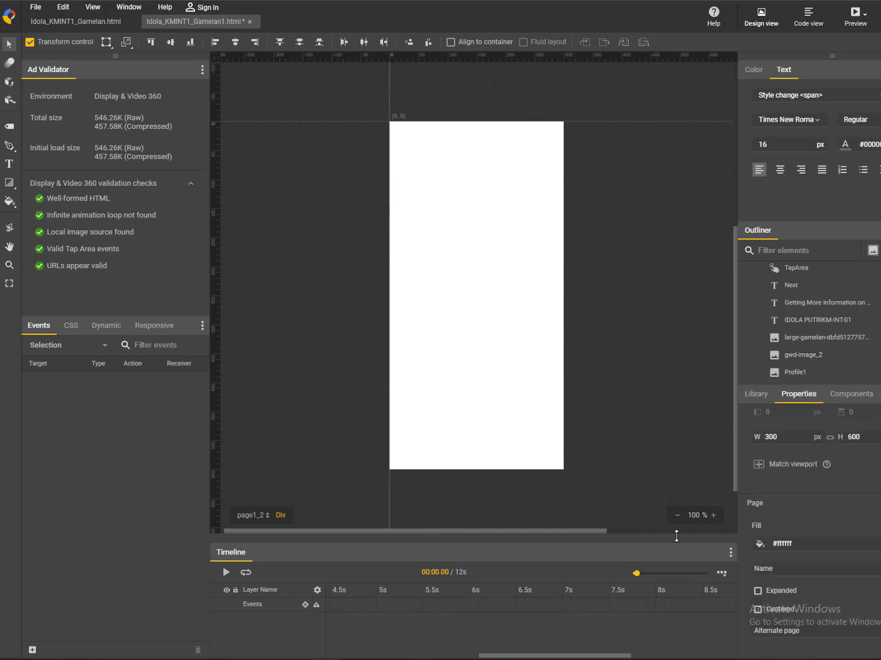
pyautogui.click(760, 543)
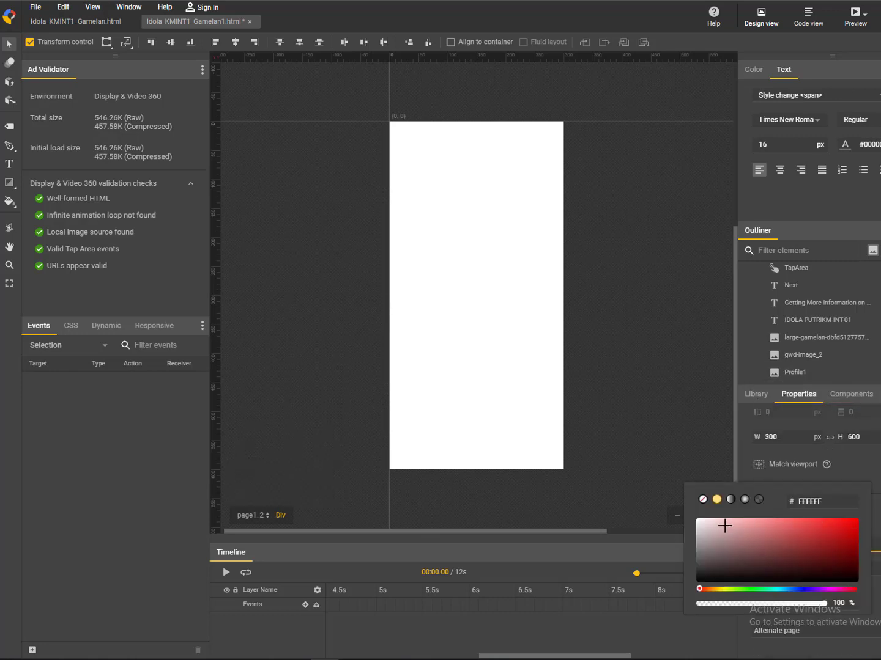
pyautogui.moveTo(755, 525)
pyautogui.mouseDown()
pyautogui.moveTo(758, 531)
pyautogui.moveTo(745, 532)
pyautogui.mouseUp()
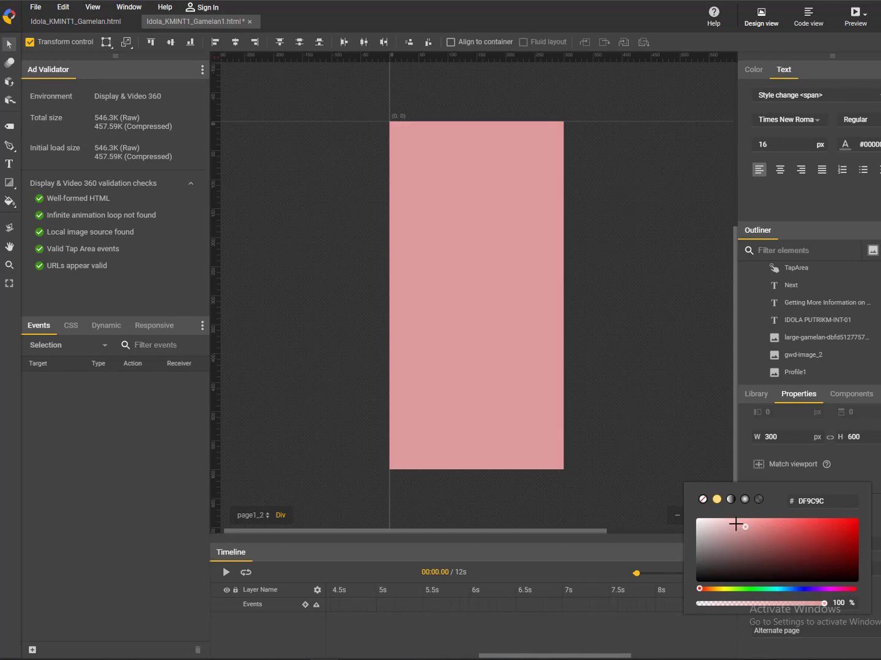
pyautogui.click(740, 525)
pyautogui.click(637, 460)
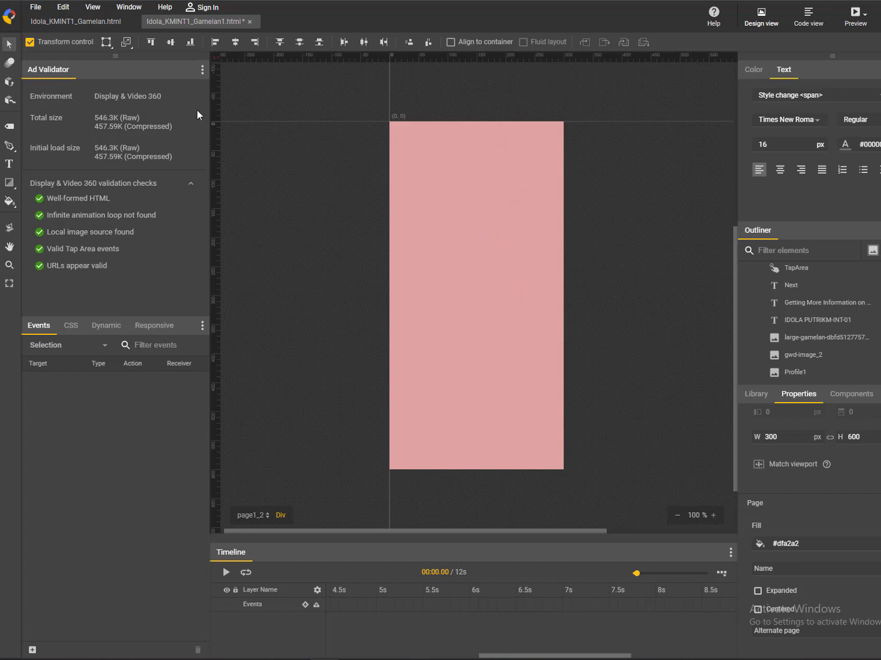
# Draw a text box about 223 px wide near the new page's upper edge and enter the heading "HISTORY OF SRI BADUGA MUSEUM"
pyautogui.click(9, 164)
pyautogui.moveTo(413, 135); pyautogui.dragTo(542, 190)
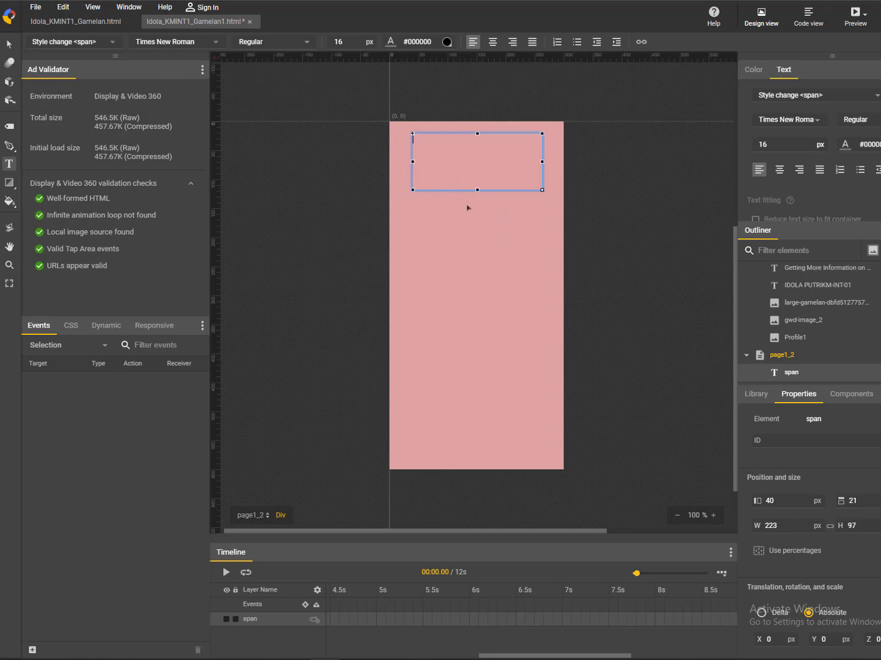
pyautogui.click(458, 235)
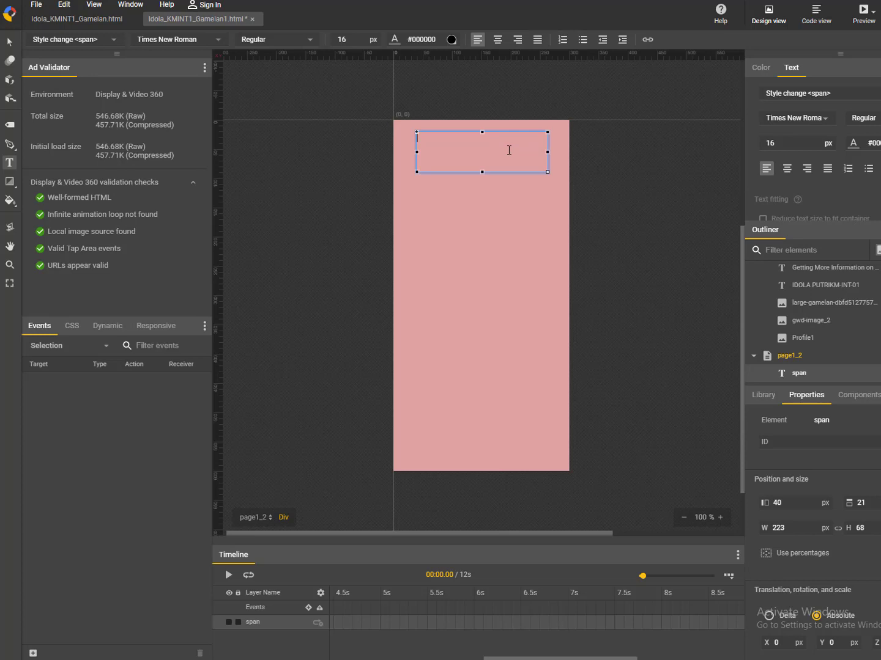
pyautogui.write('HISTORY OF SR')
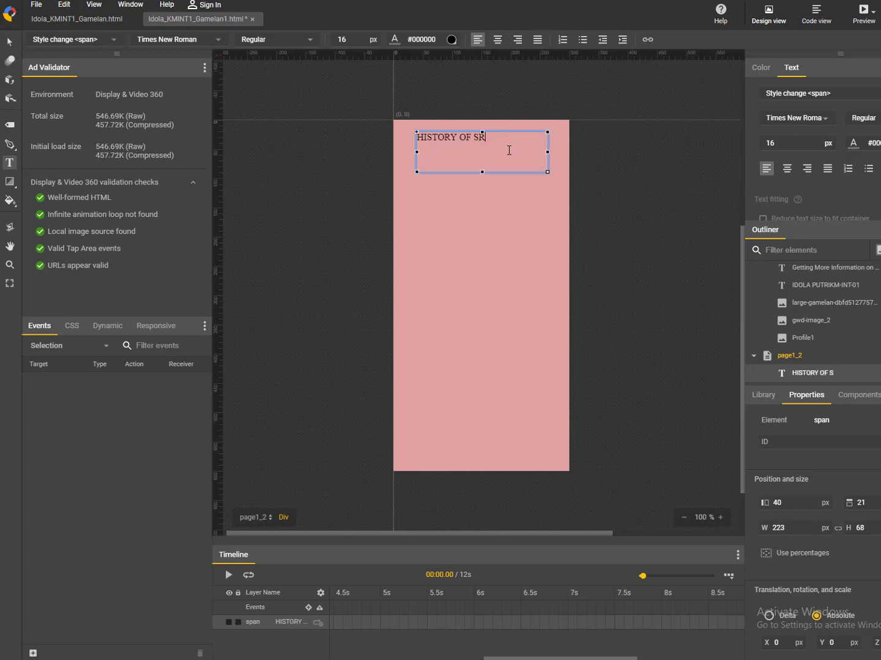
pyautogui.write('I BADUGA MUSEU')
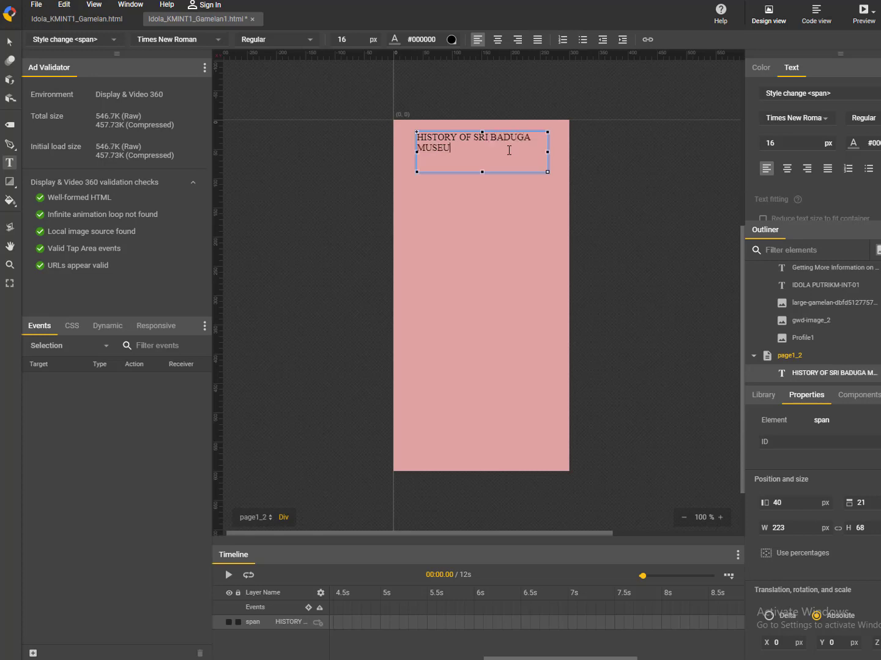
pyautogui.write('M')
# Format the heading in 25 px Dancing Script with centred alignment
pyautogui.click(812, 140)
pyautogui.write('25')
pyautogui.press('Return')
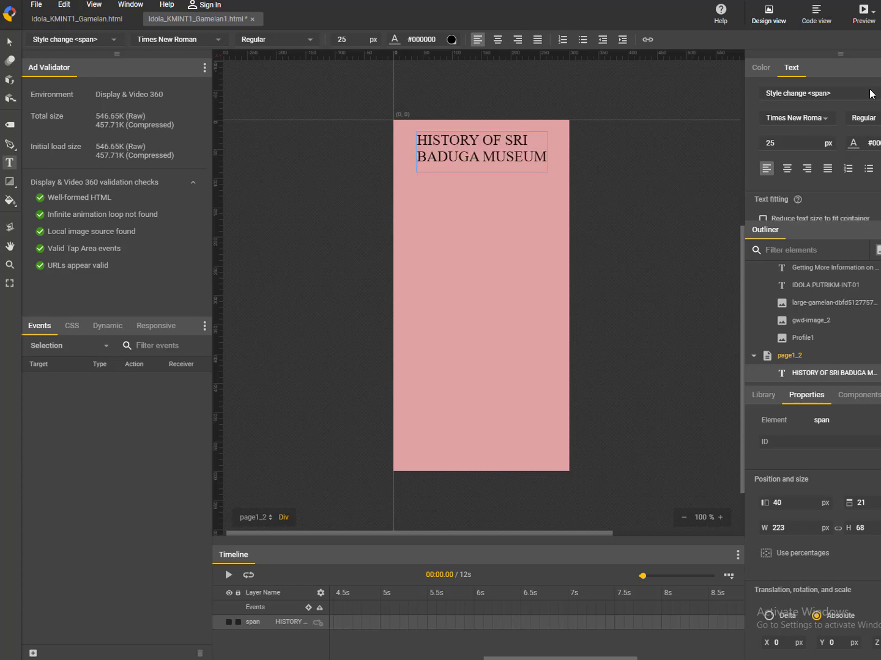
pyautogui.click(833, 118)
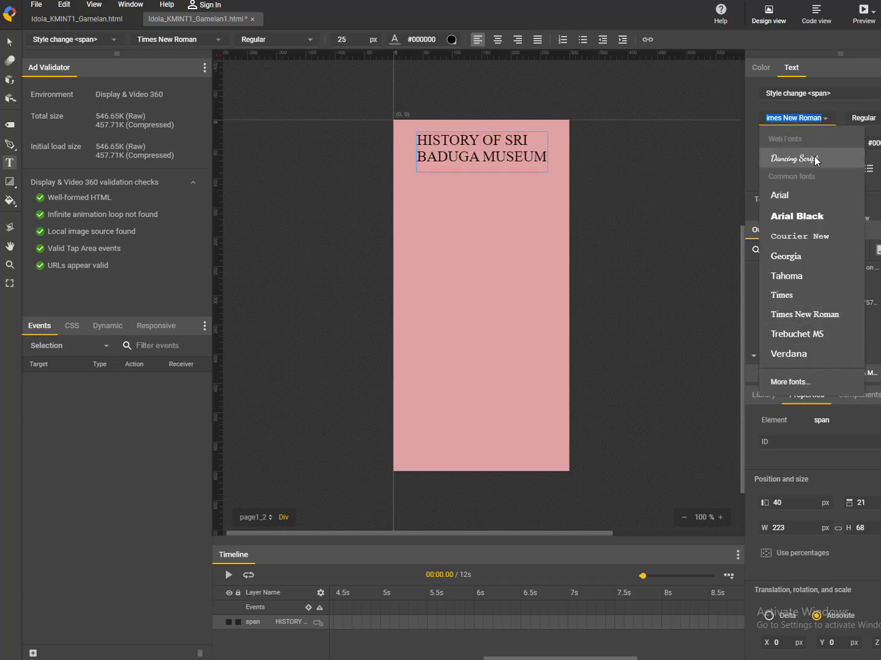
pyautogui.click(815, 160)
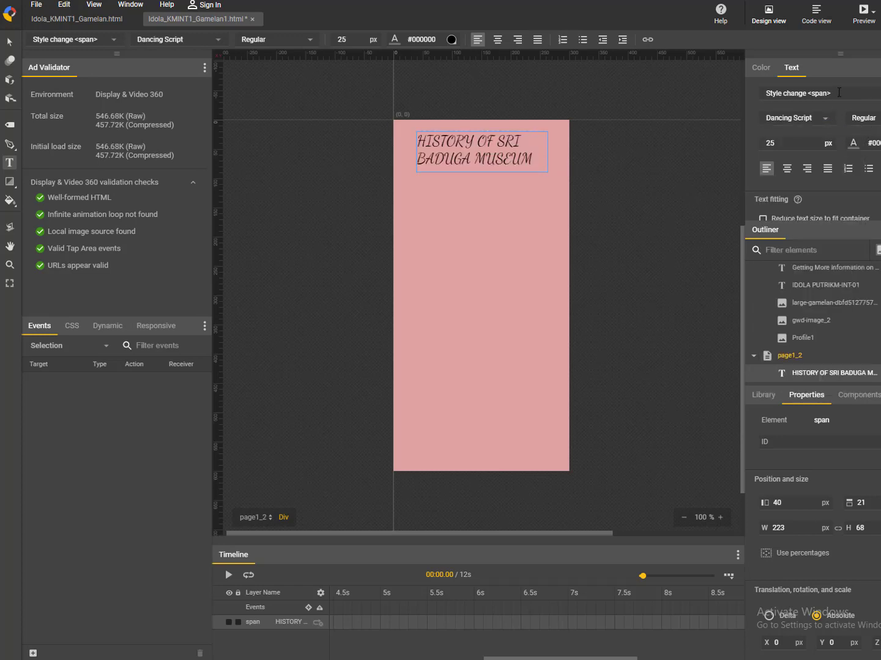
pyautogui.click(787, 168)
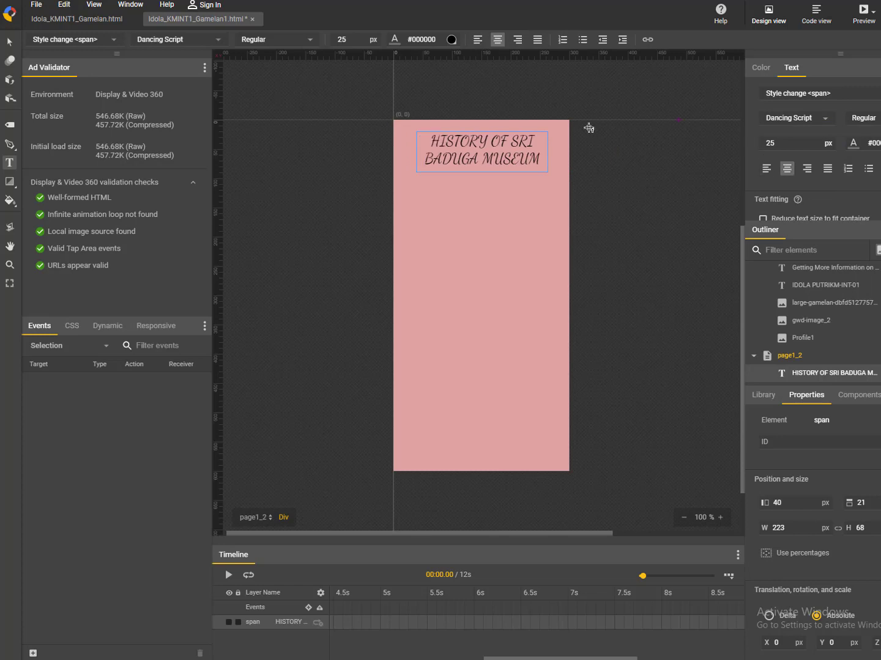
pyautogui.click(524, 197)
# Break the heading's line before "SRI" and extend its text box downward to about 98 px high
pyautogui.click(503, 148)
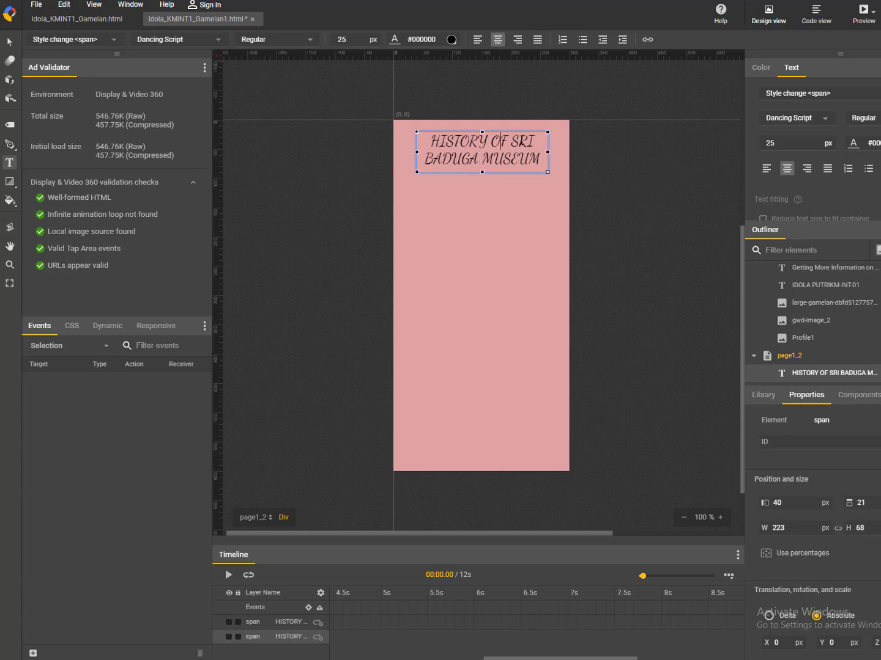
pyautogui.click(510, 142)
pyautogui.press('Return')
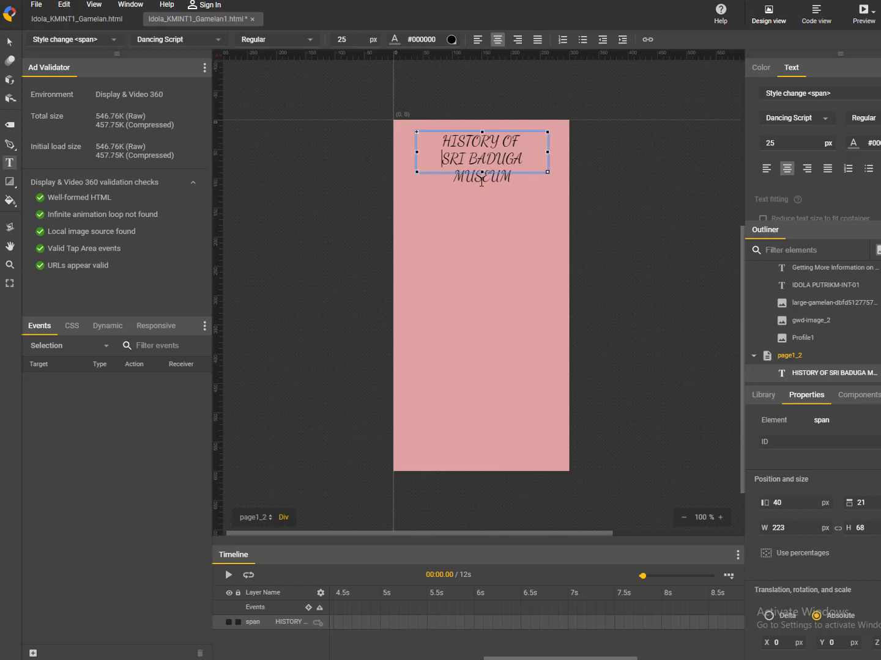
pyautogui.moveTo(482, 172); pyautogui.dragTo(482, 189)
pyautogui.click(524, 218)
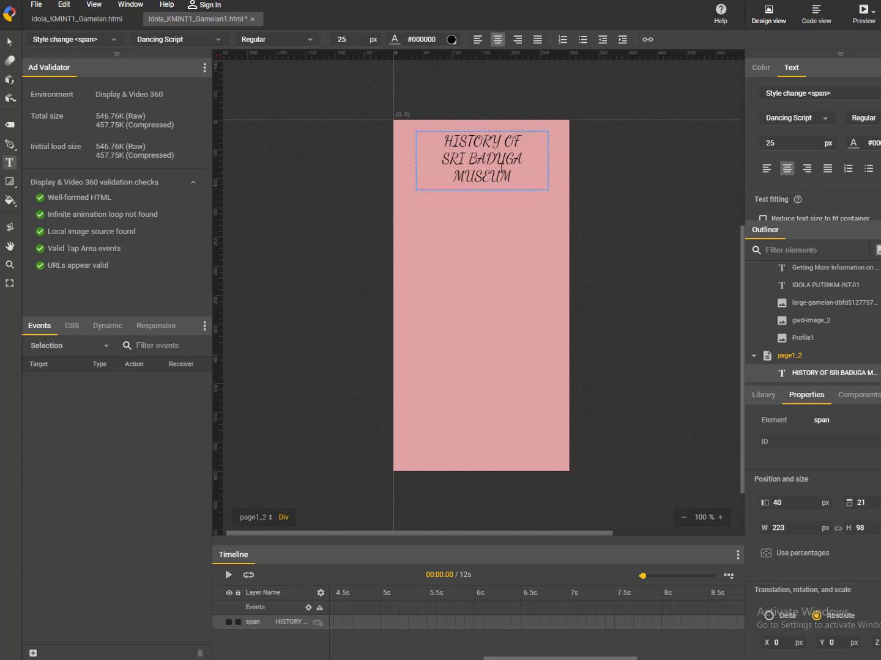
# Set the font size of the whole heading text to 22 px
pyautogui.click(464, 140)
pyautogui.moveTo(443, 140); pyautogui.dragTo(511, 187)
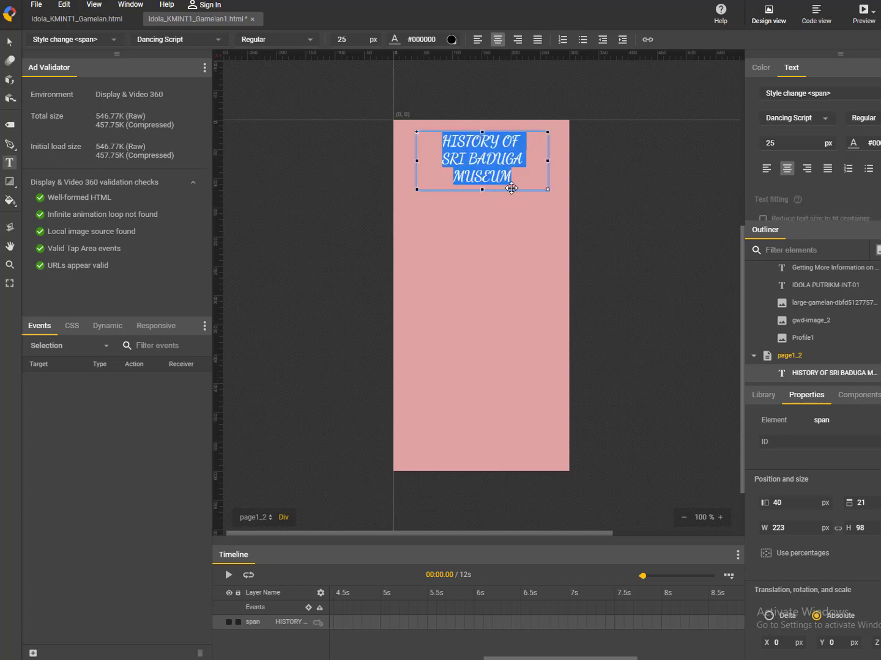
pyautogui.click(798, 148)
pyautogui.write('2')
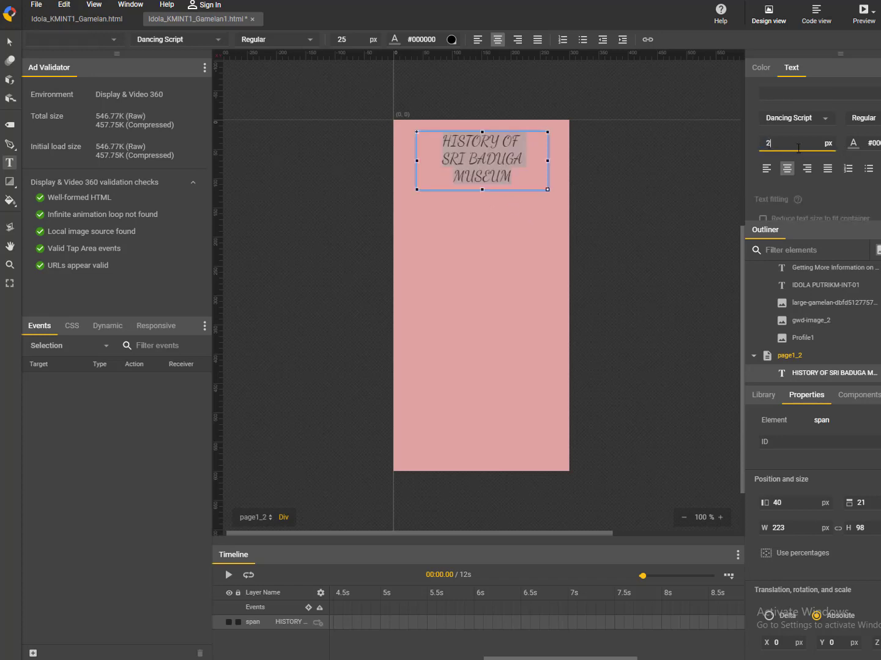
pyautogui.press('Return')
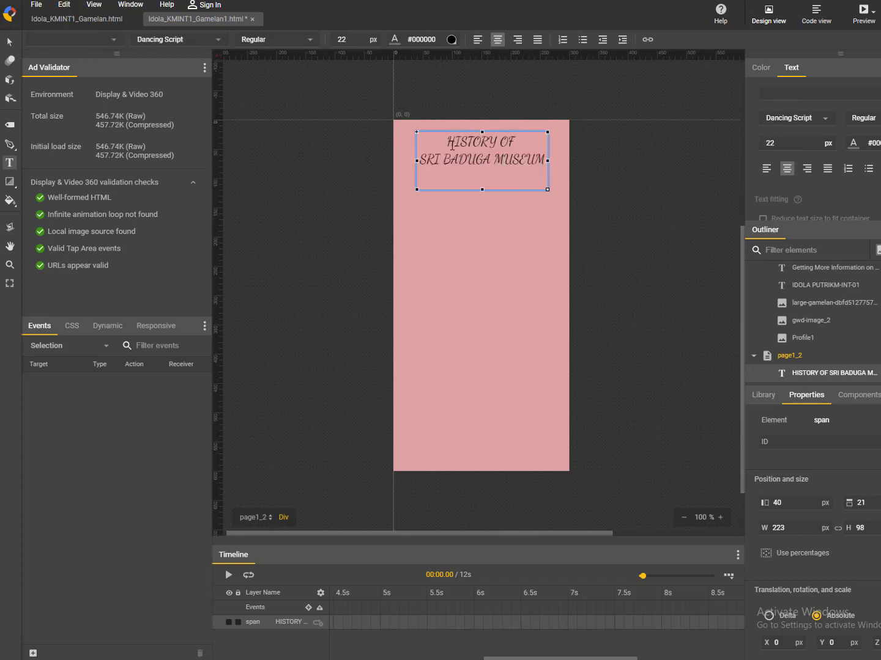
pyautogui.click(525, 197)
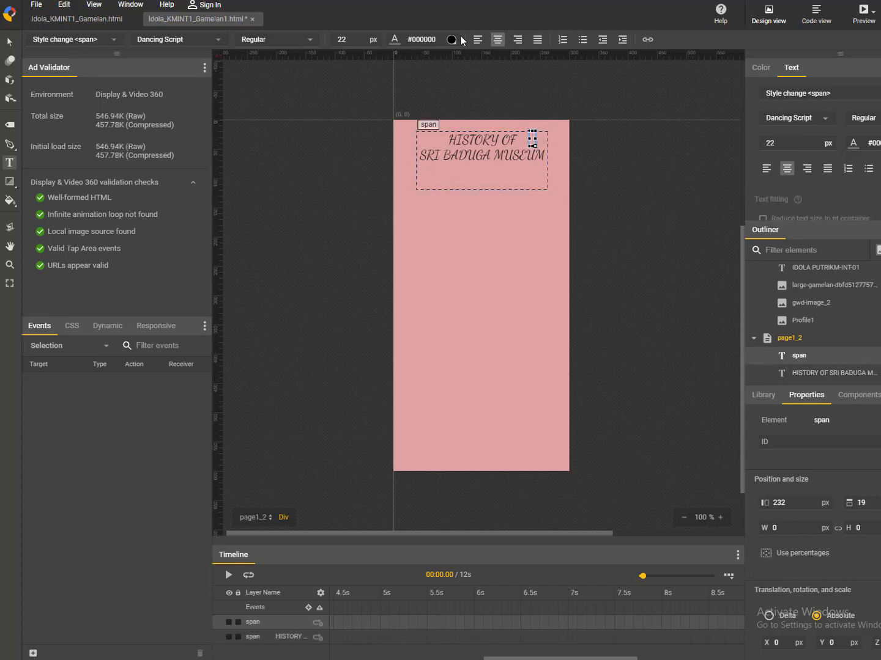
pyautogui.click(496, 207)
pyautogui.click(460, 141)
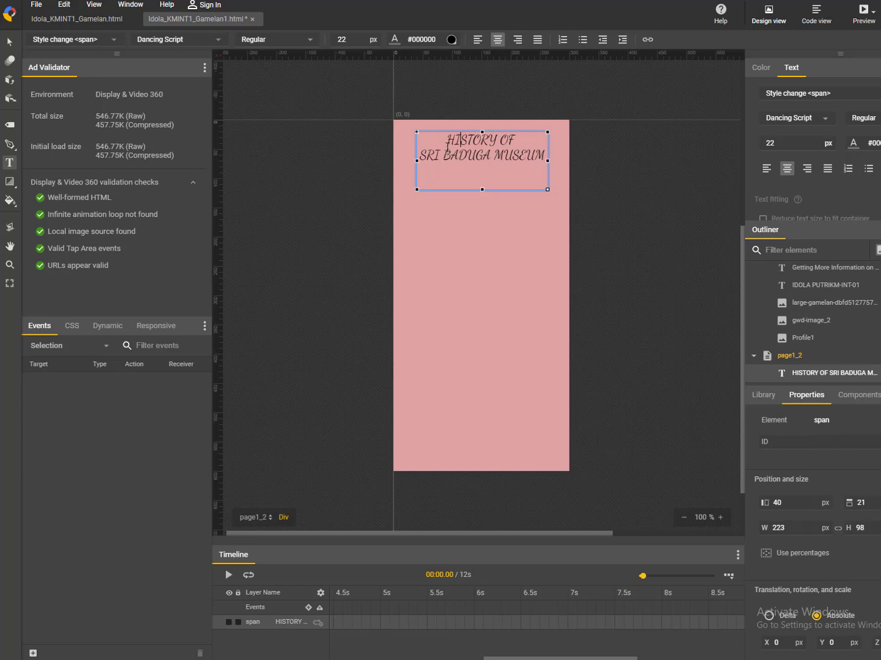
pyautogui.moveTo(446, 144); pyautogui.dragTo(598, 215)
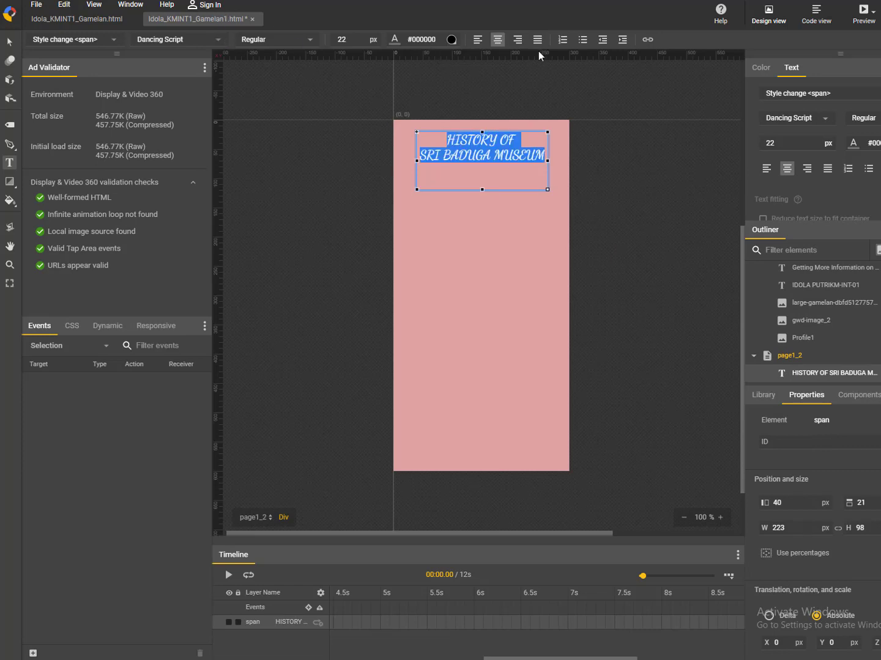
pyautogui.click(443, 187)
pyautogui.click(471, 193)
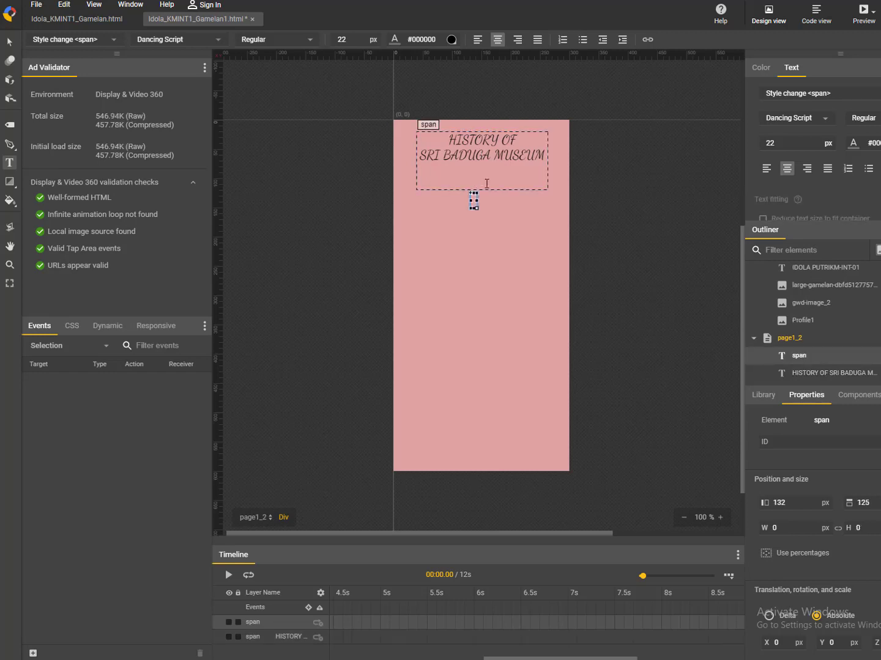
# Shorten the heading's text box from its lower edge to about 67 px high
pyautogui.click(487, 183)
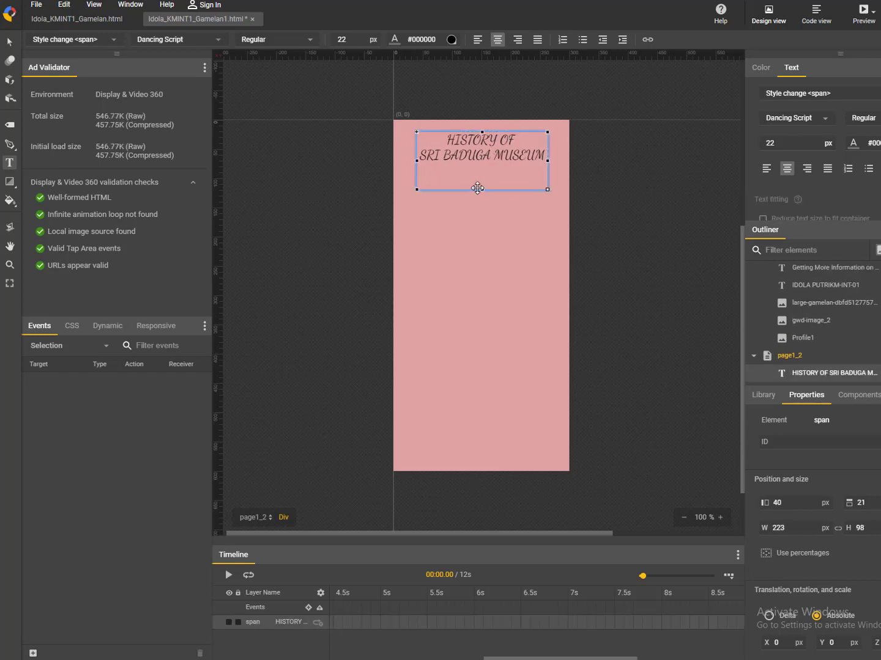
pyautogui.moveTo(482, 191); pyautogui.dragTo(482, 172)
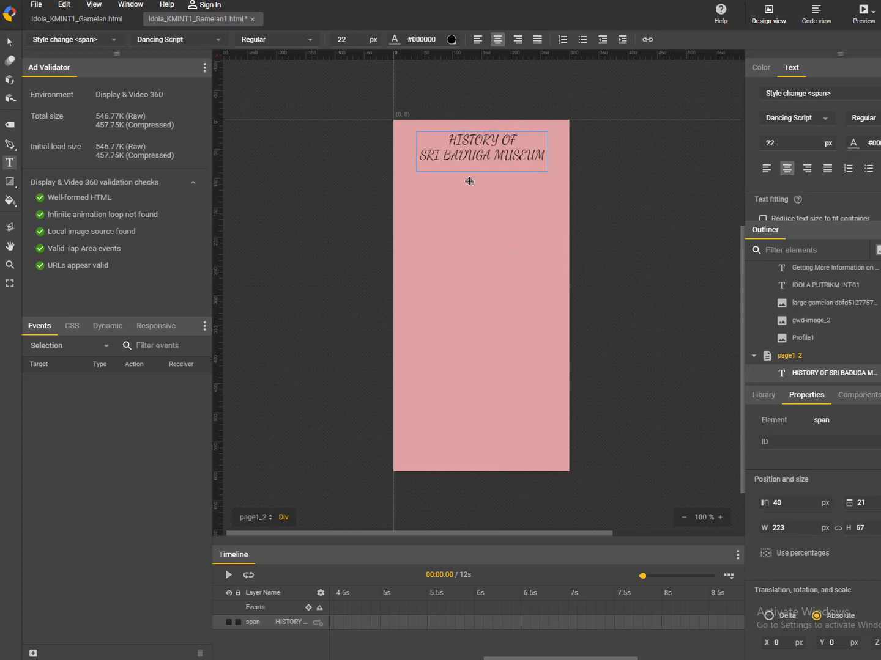
pyautogui.click(469, 217)
pyautogui.click(493, 217)
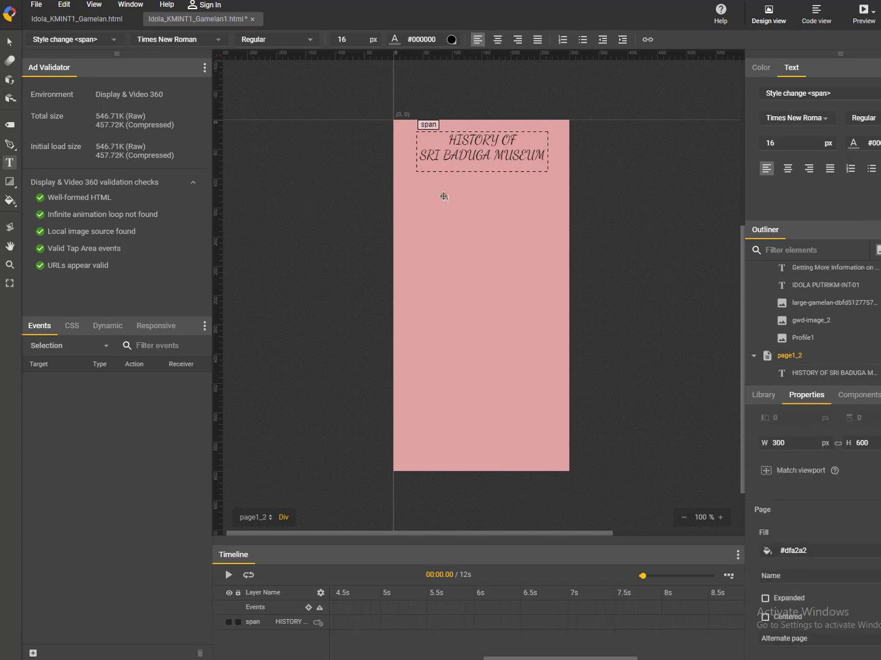
# Add a text box about 224 by 385 px below the heading with the Indonesian paragraph beginning "Museum Sri Baduga didirikan pada tahun 1974"
pyautogui.moveTo(419, 199); pyautogui.dragTo(551, 410)
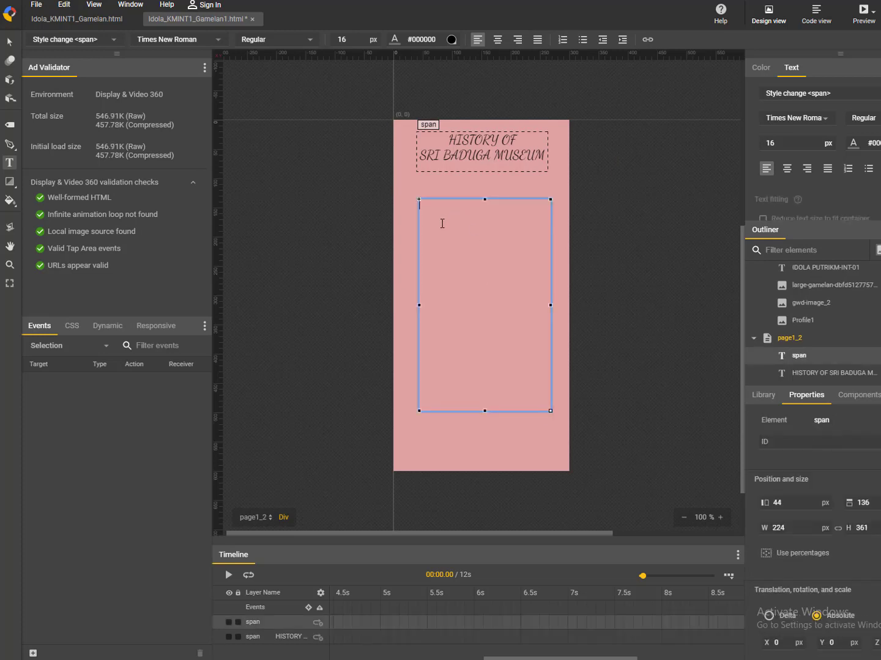
pyautogui.write('Museum Sri Baduga didirikan pada tahun 1974 di bangunan yang dulunya digunakan kantor kecamatan. Namanya Kawedanan Tegallega yang merupakan mantan divisi administratif di Bandung. Pada tahun 1980, secara resmi museum ini dikenal dengan nama Museum Negeri Provinsi Jawa Barat. Tepatnya diresmikan pada tanggal 5 Juni 1980 oleh Menteri Pendidikan dan Kebudayaan yaitu Dr. Daud Yusuf. Waktu itu Indonesia masih dipimpin oleh Suharto. Pada tahun 1990, museum kemudian dinamai kembali dengan nama Museum Negeri Provinsi Jawa Barat Sri Baduga. Sesuai dengan yang tertulis di Prasasti Batutulis. Kemudian Kementerian Pendidikan dan Kebudayaan menetapkan dengan nomor 02223/0/1990 pada tanggal 4 April 1990.')
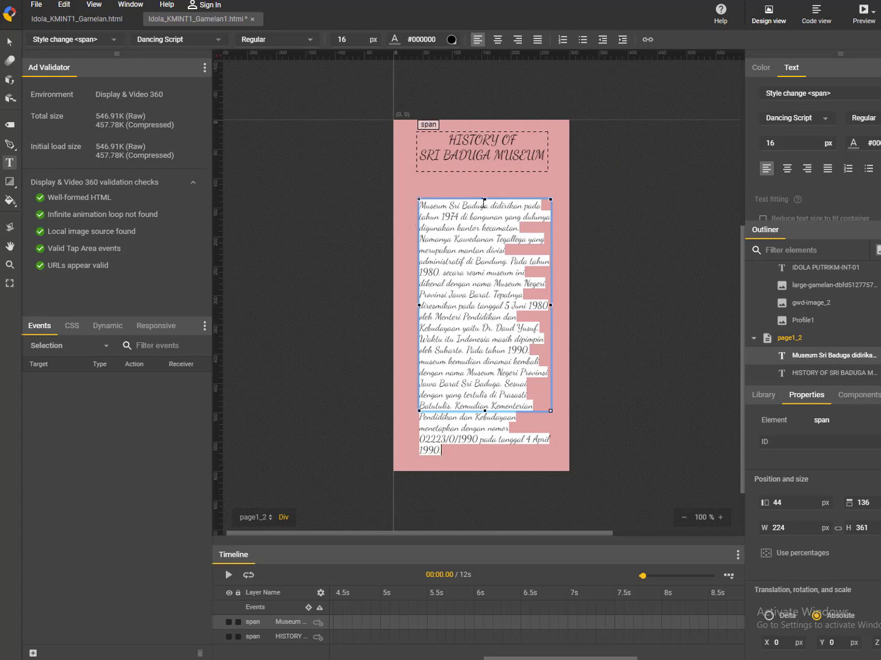
pyautogui.moveTo(484, 200); pyautogui.dragTo(485, 185)
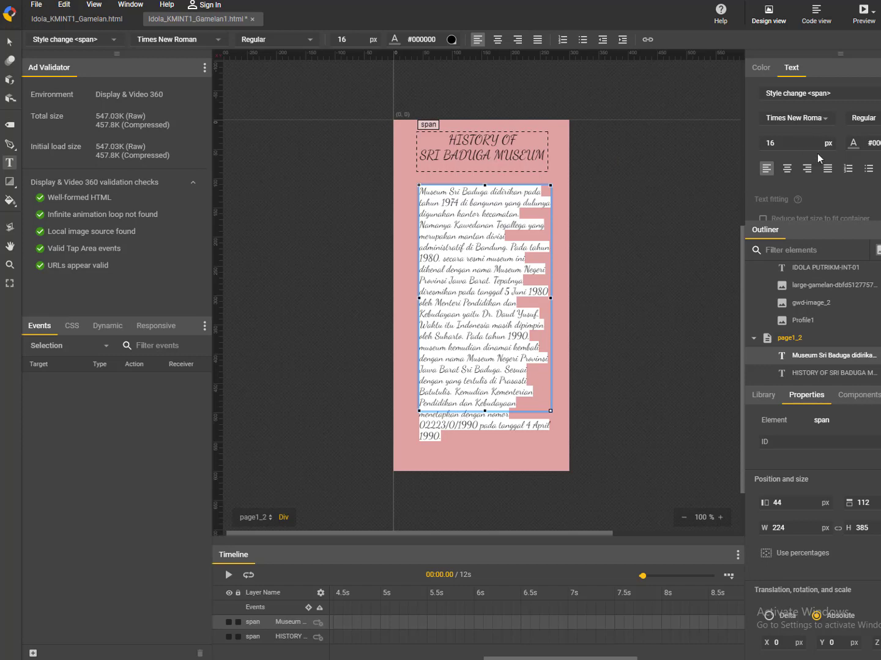
# Centre the museum history paragraph and set its text box's font size to 15 px
pyautogui.click(787, 168)
pyautogui.click(787, 146)
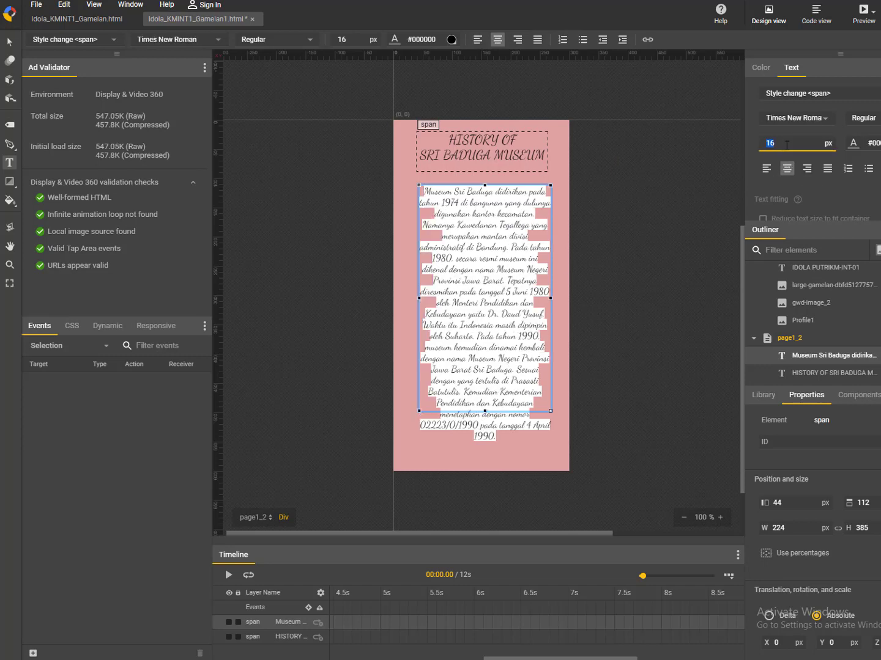
pyautogui.write('15')
# Try a 15 px font size on the full selected history paragraph, and undo the change
pyautogui.moveTo(472, 225); pyautogui.dragTo(476, 236)
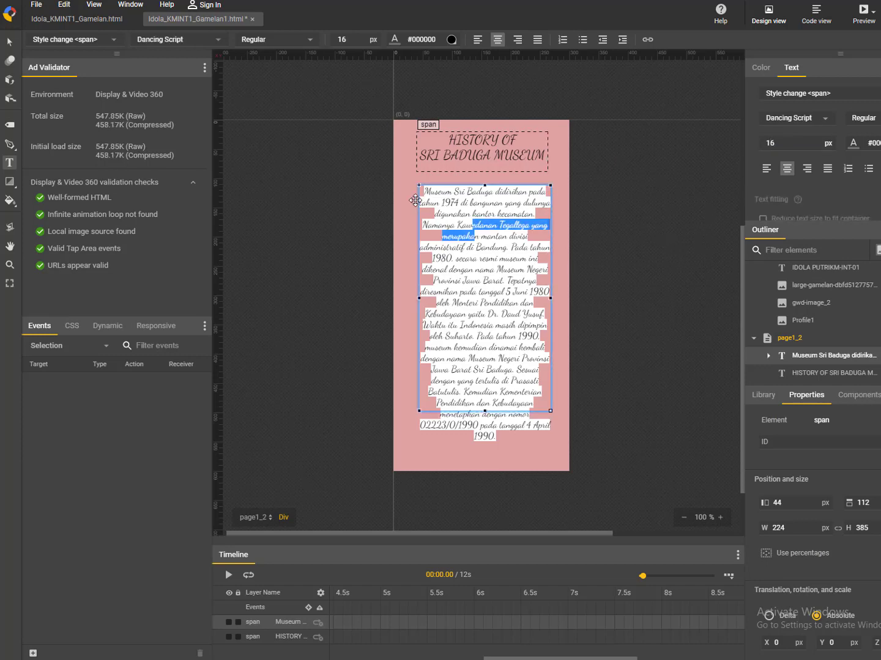
pyautogui.moveTo(422, 186); pyautogui.dragTo(517, 441)
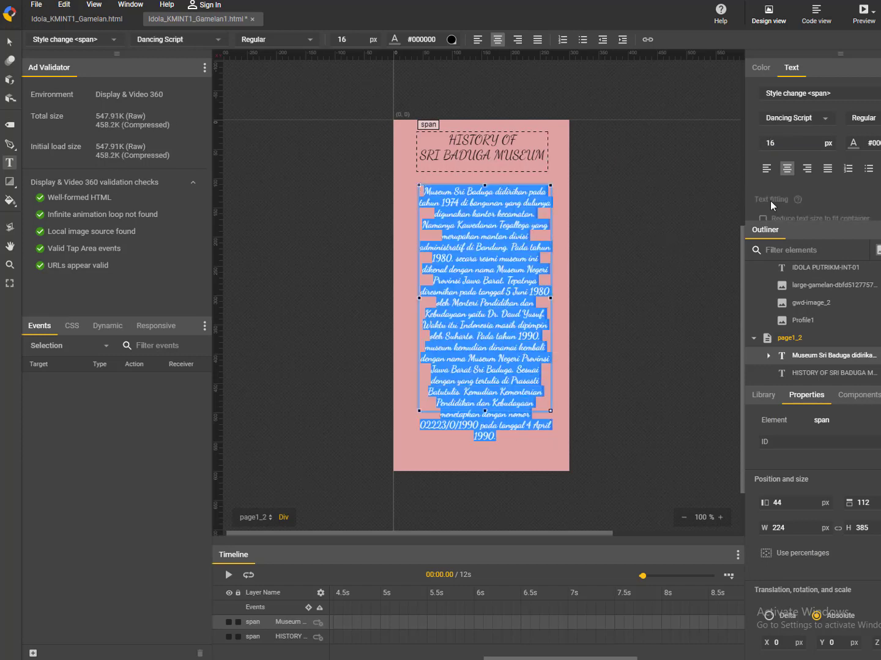
pyautogui.click(796, 141)
pyautogui.write('15')
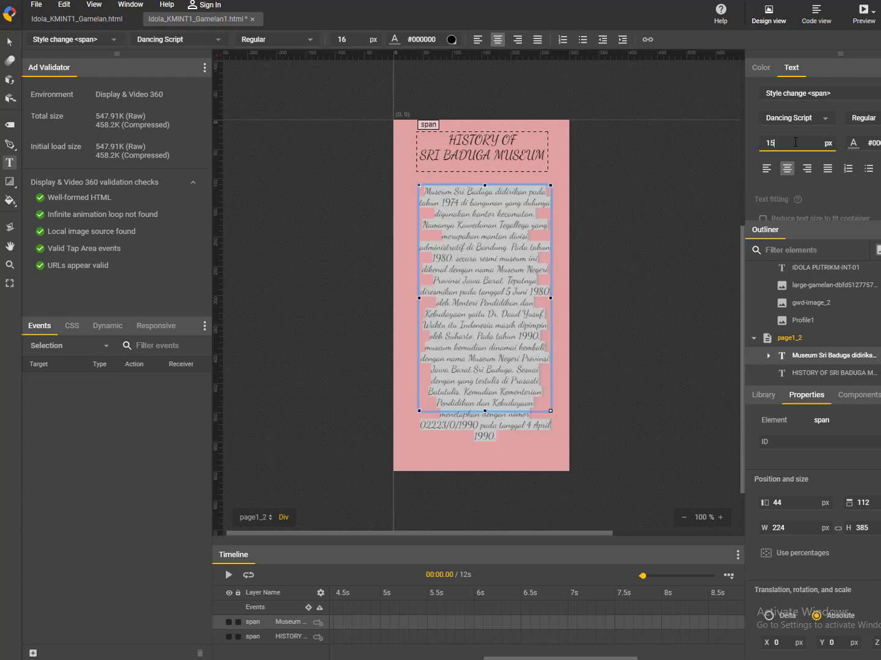
pyautogui.press('Return')
pyautogui.hotkey('ctrl', 'z')
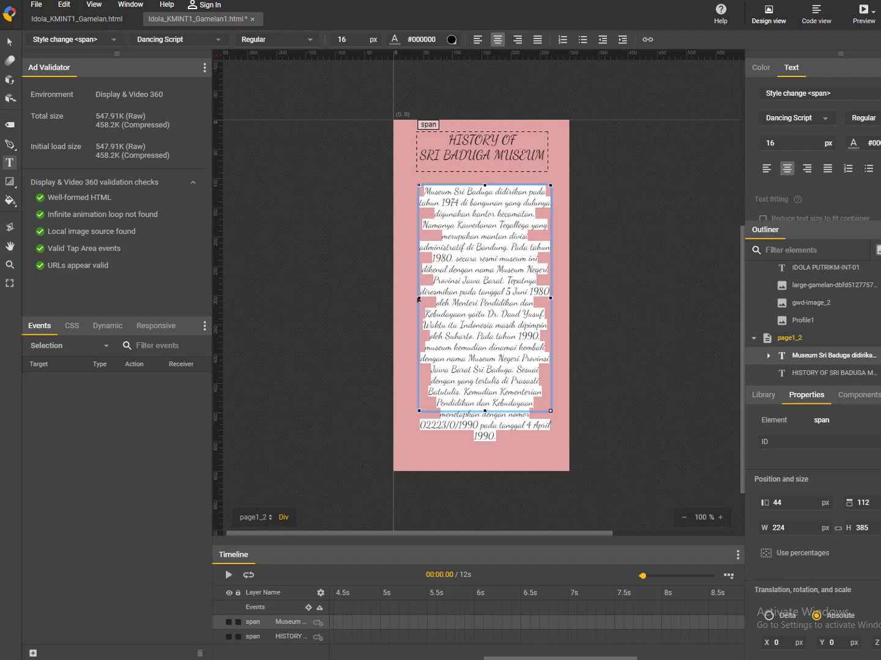
# Widen the history paragraph's text box on its left side to about 246 px
pyautogui.moveTo(419, 300); pyautogui.dragTo(405, 301)
pyautogui.click(480, 271)
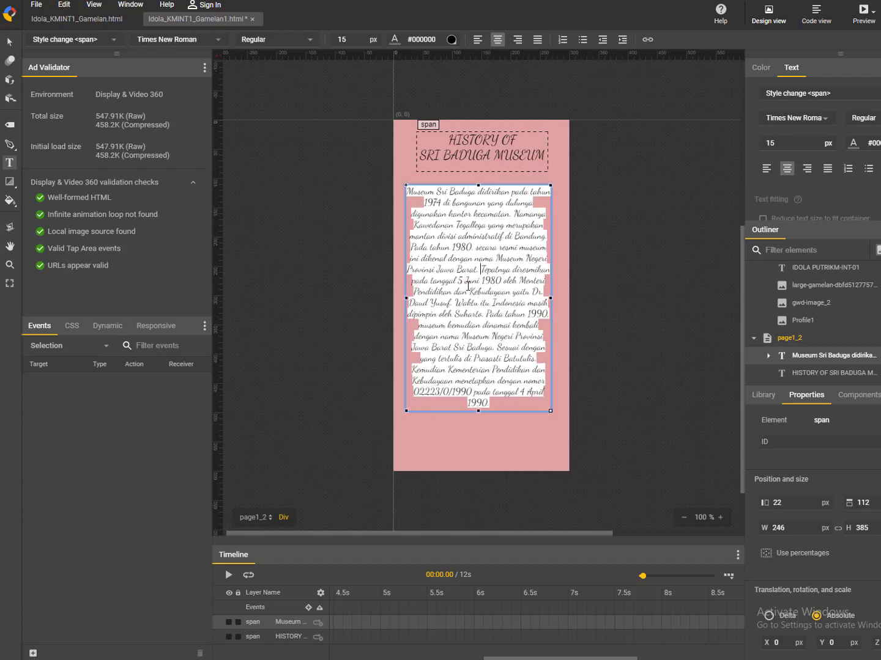
# Move the history paragraph box slightly down and right, and widen the heading's text box on both sides to about 246 px
pyautogui.moveTo(501, 183); pyautogui.dragTo(507, 191)
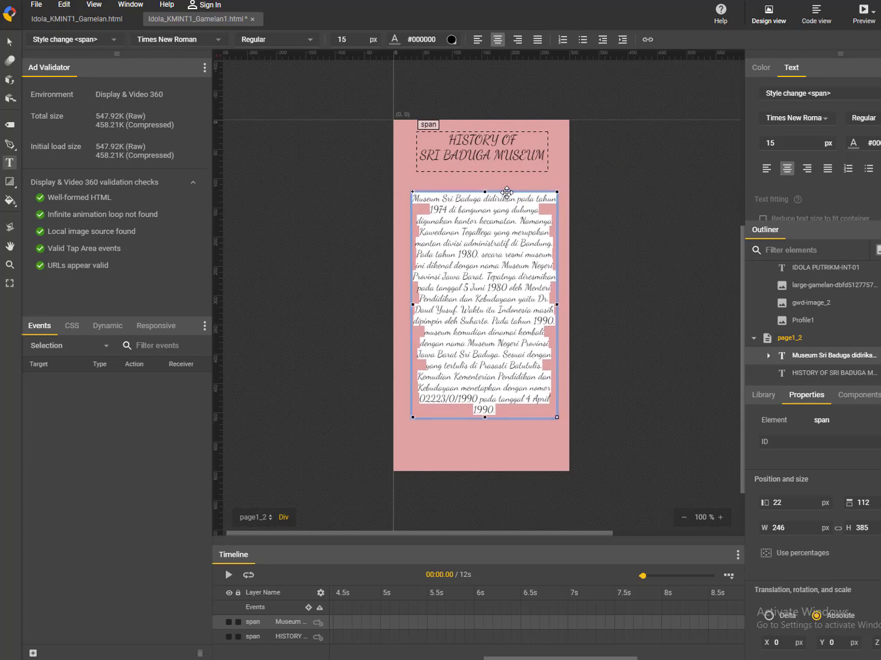
pyautogui.click(548, 153)
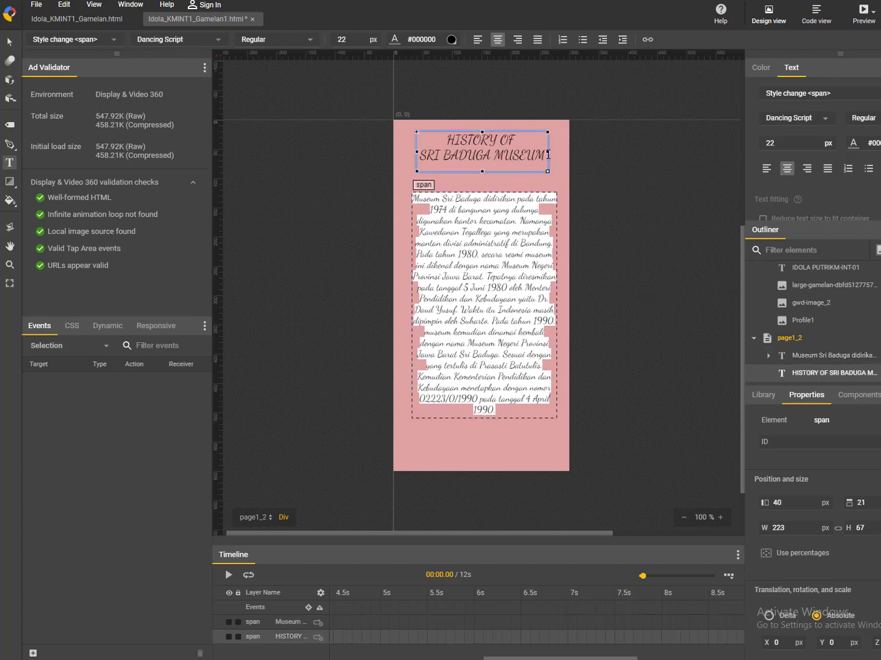
pyautogui.moveTo(548, 154); pyautogui.dragTo(556, 153)
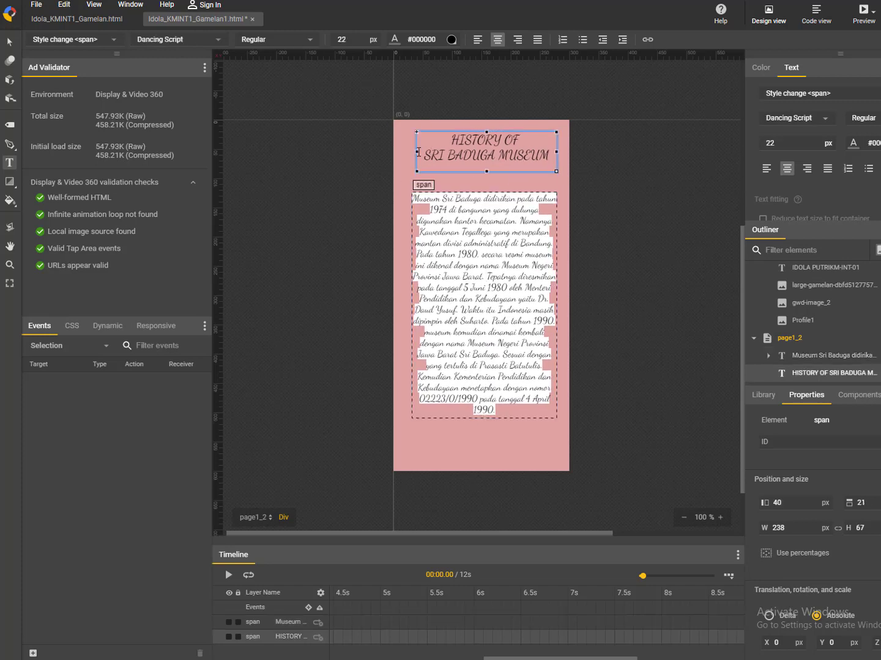
pyautogui.moveTo(417, 152); pyautogui.dragTo(414, 151)
pyautogui.moveTo(519, 253); pyautogui.dragTo(518, 265)
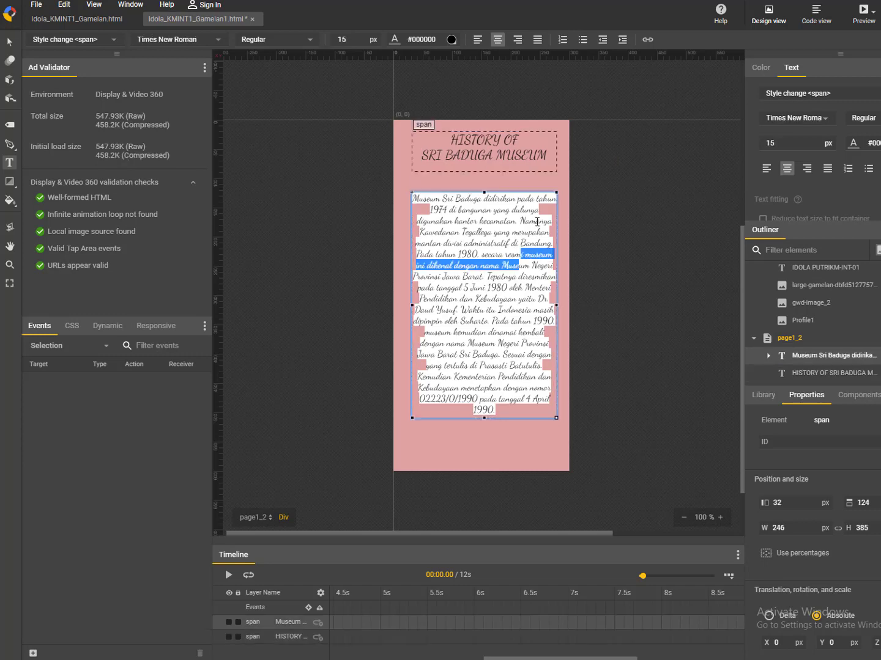
pyautogui.click(532, 179)
pyautogui.click(524, 130)
pyautogui.tripleClick(521, 134)
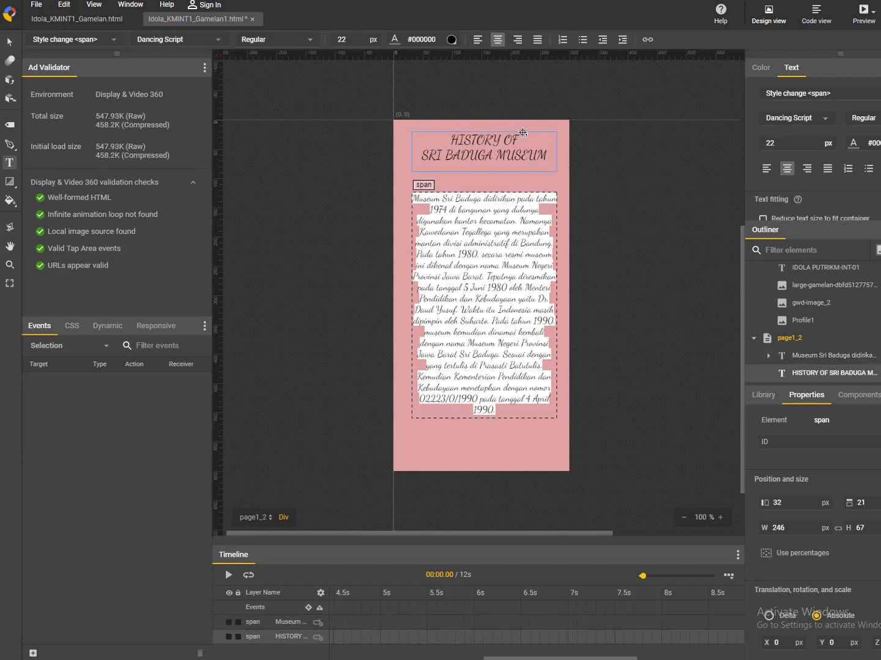
pyautogui.click(520, 130)
# Select the full museum history paragraph and open its font size for editing
pyautogui.click(543, 372)
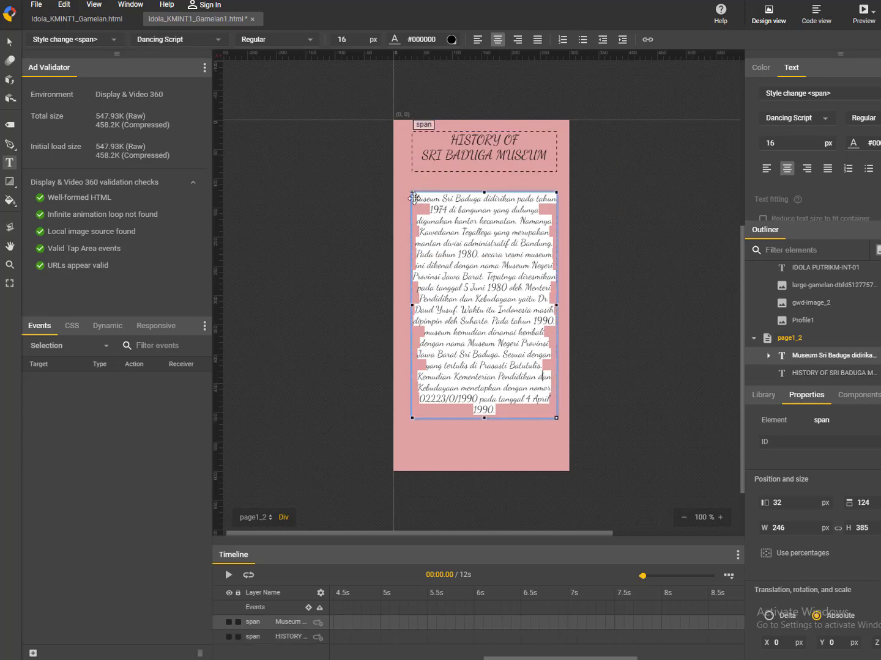
pyautogui.moveTo(415, 199); pyautogui.dragTo(530, 408)
pyautogui.click(787, 143)
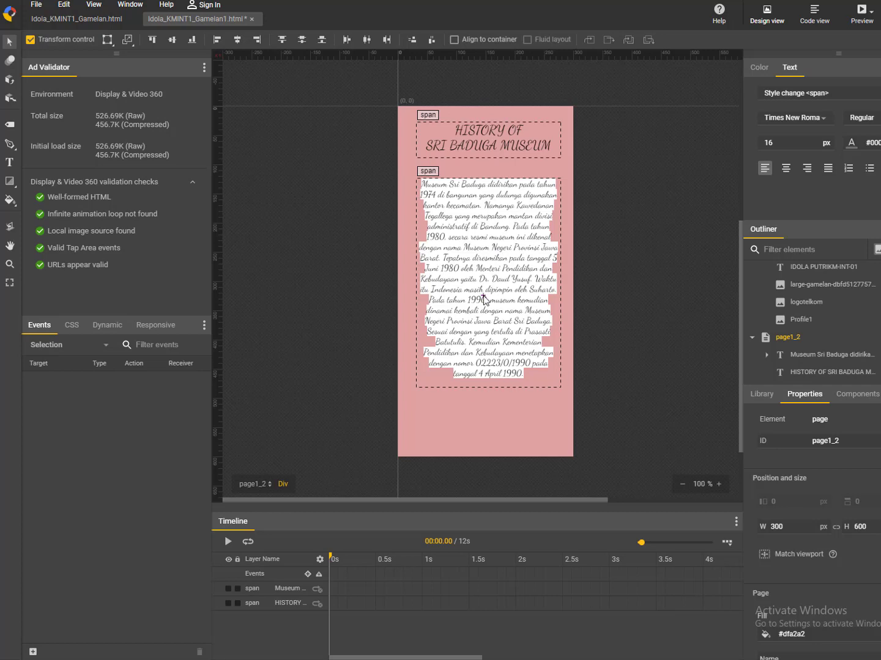
# Rename the page1_2 page to "page 2"
pyautogui.click(261, 487)
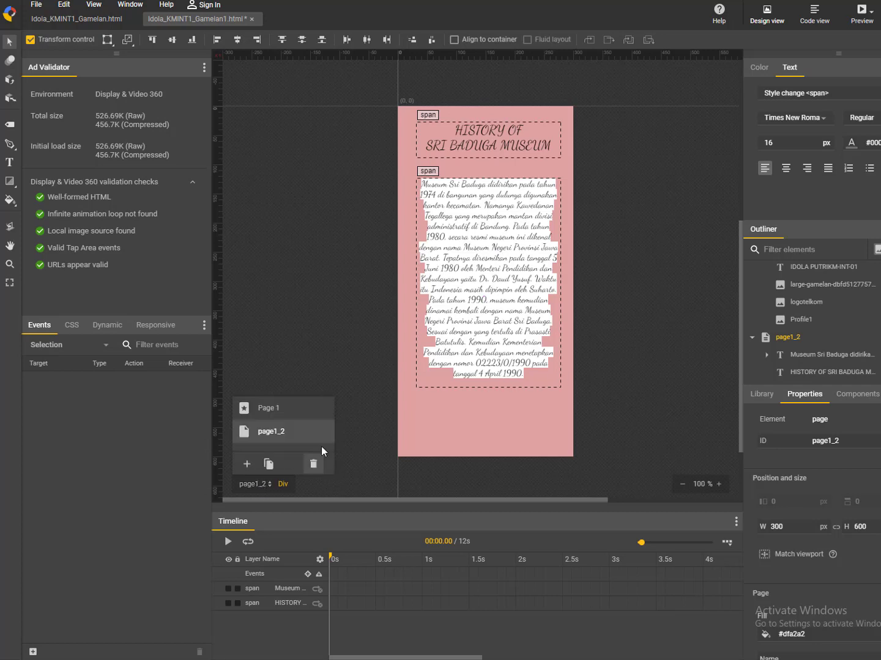
pyautogui.rightClick(287, 432)
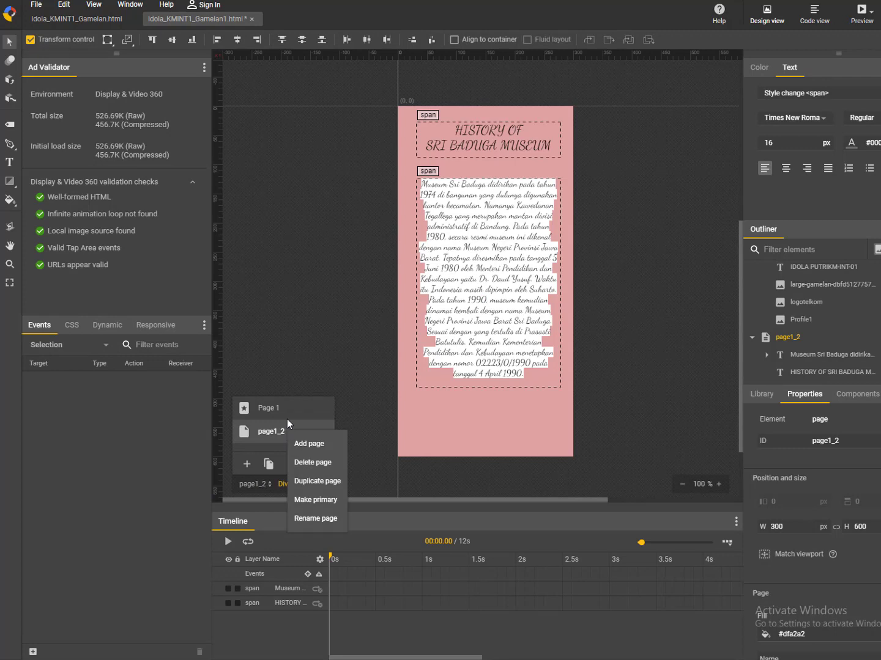
pyautogui.click(263, 527)
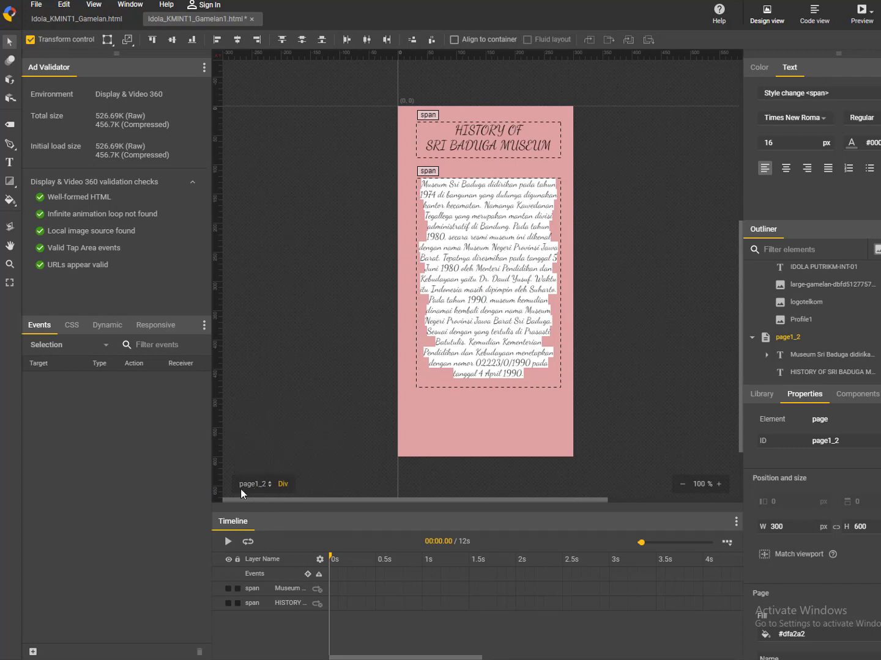
pyautogui.click(259, 486)
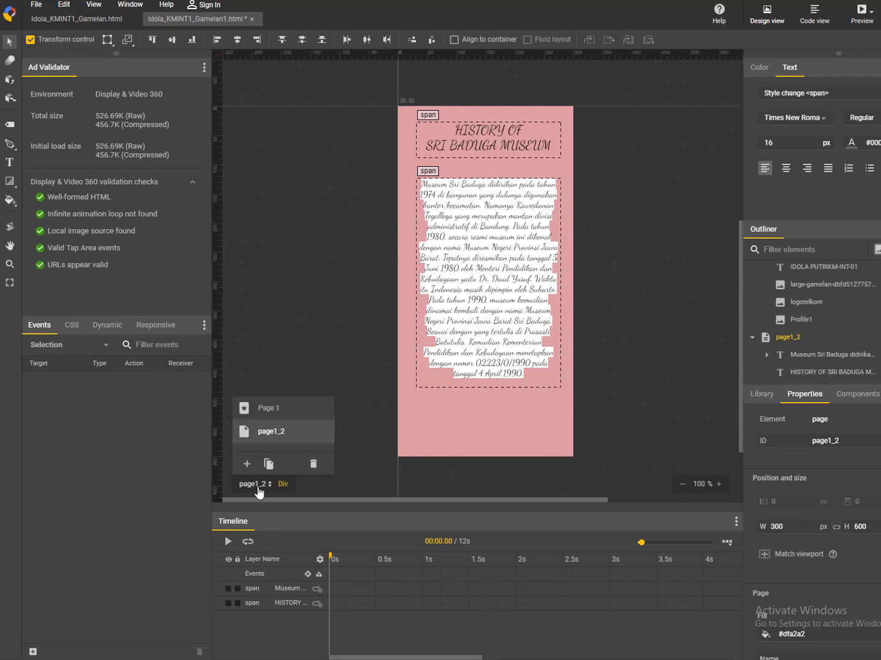
pyautogui.rightClick(279, 431)
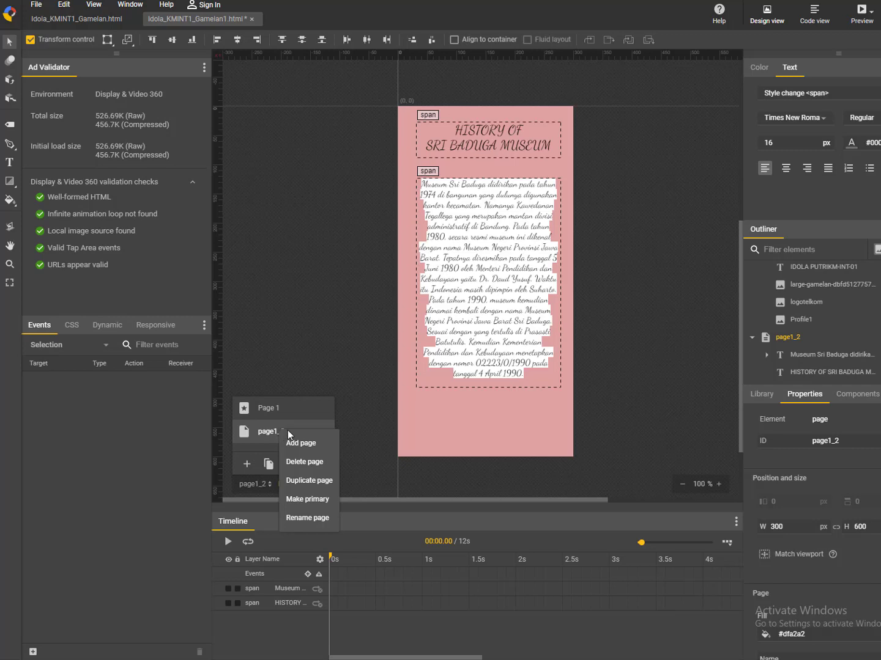
pyautogui.click(308, 516)
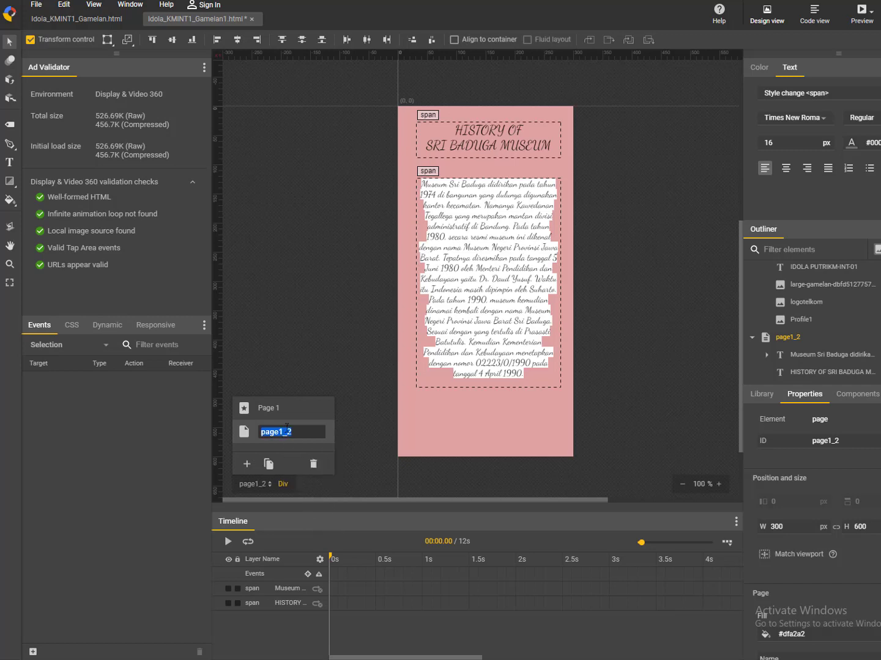
pyautogui.press('End')
pyautogui.press('Left')
pyautogui.press('BackSpace')
pyautogui.press('BackSpace')
pyautogui.click(321, 341)
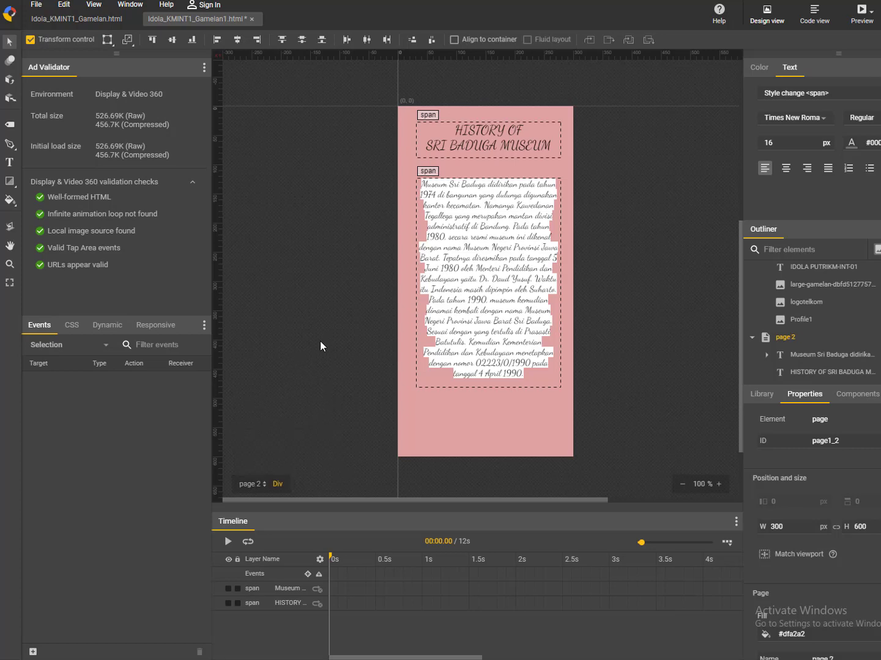
pyautogui.click(252, 483)
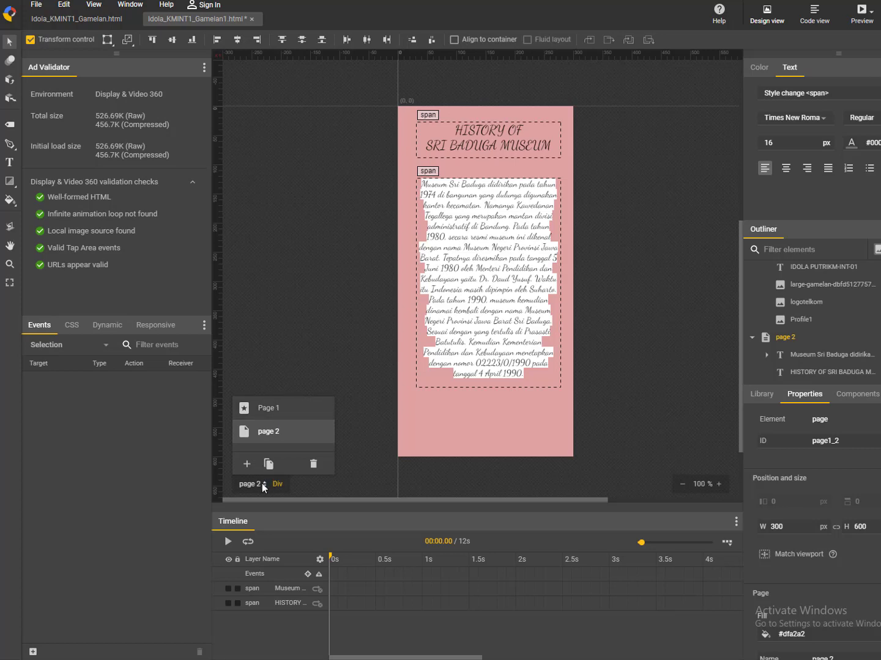
pyautogui.click(318, 273)
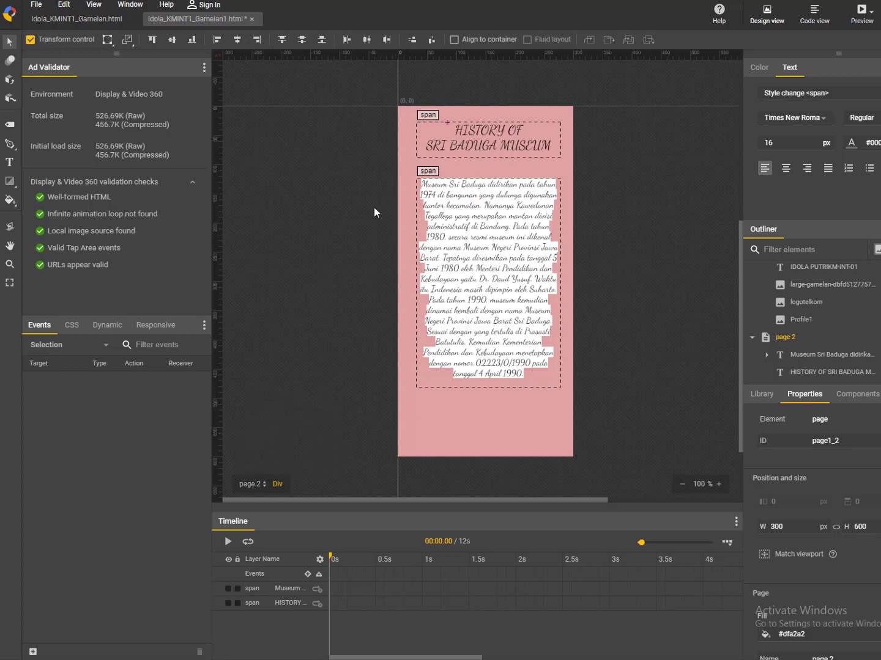
# Switch to Page 1 and insert a keyframe at 0.5 s for the Telkom University logo
pyautogui.click(251, 484)
pyautogui.click(269, 408)
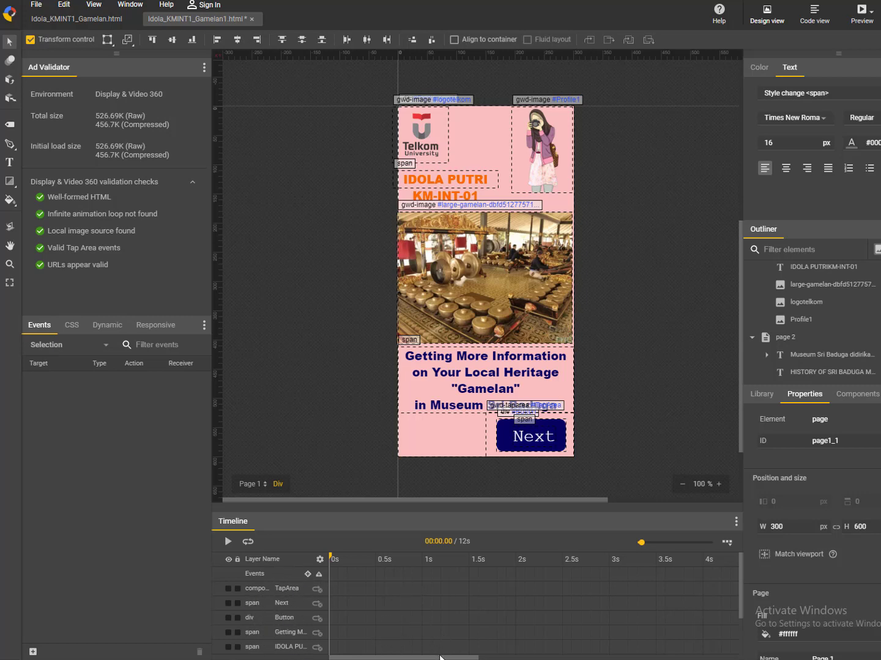
pyautogui.click(417, 131)
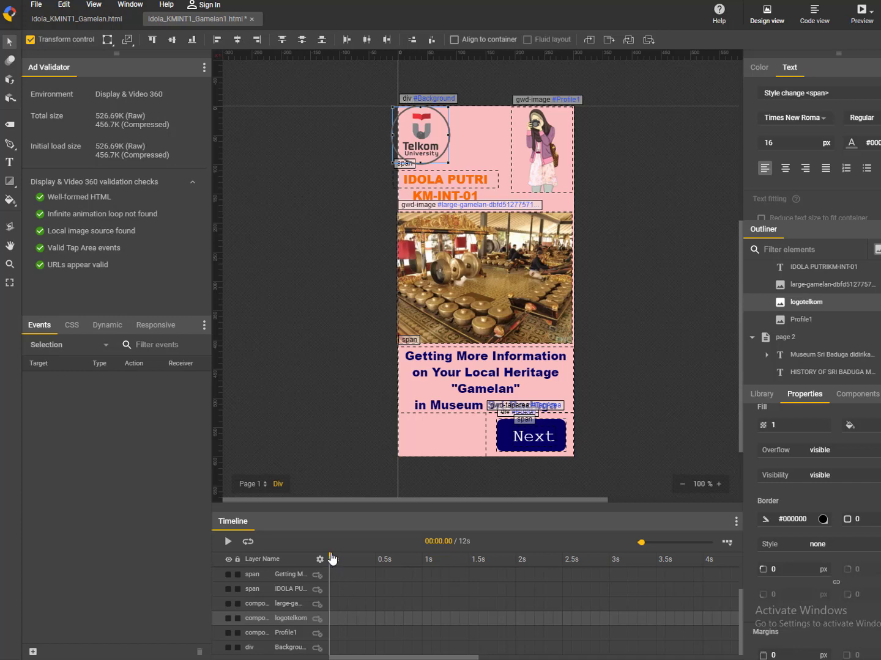
pyautogui.moveTo(331, 559); pyautogui.dragTo(375, 578)
pyautogui.rightClick(373, 614)
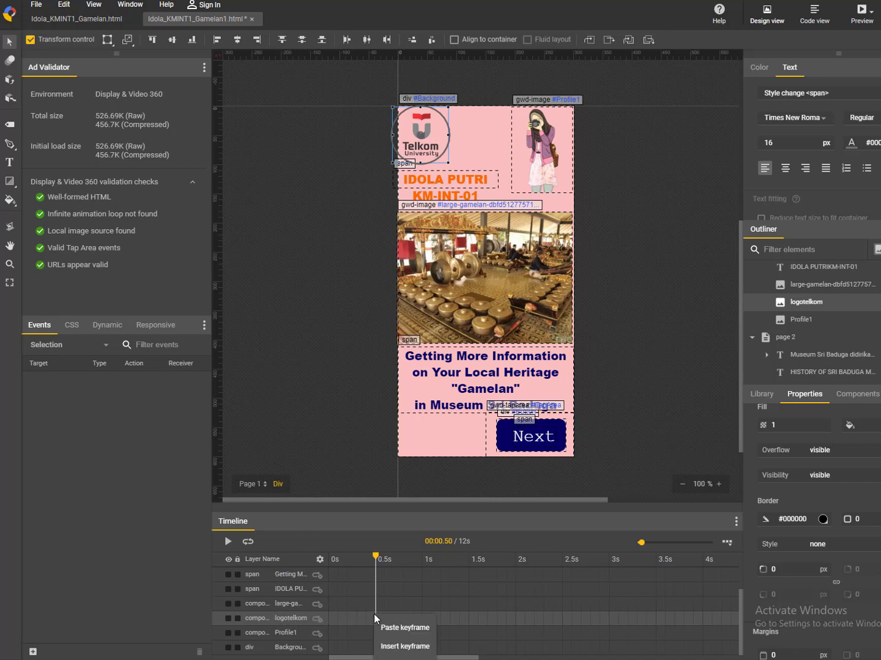
pyautogui.click(393, 646)
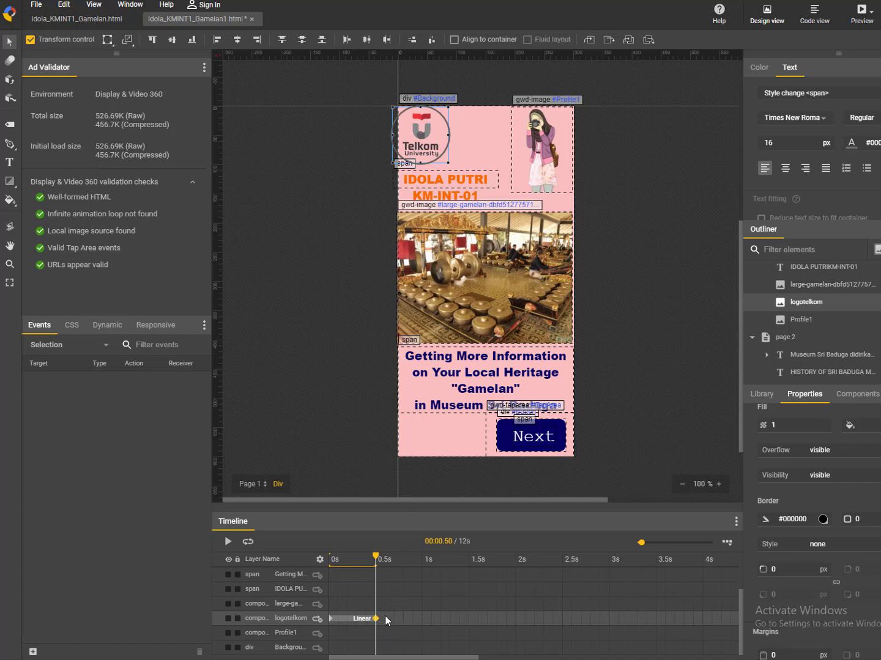
# Insert another keyframe at 1.5 s on the logotelkom layer
pyautogui.click(479, 619)
pyautogui.click(472, 615)
pyautogui.rightClick(469, 617)
pyautogui.click(475, 600)
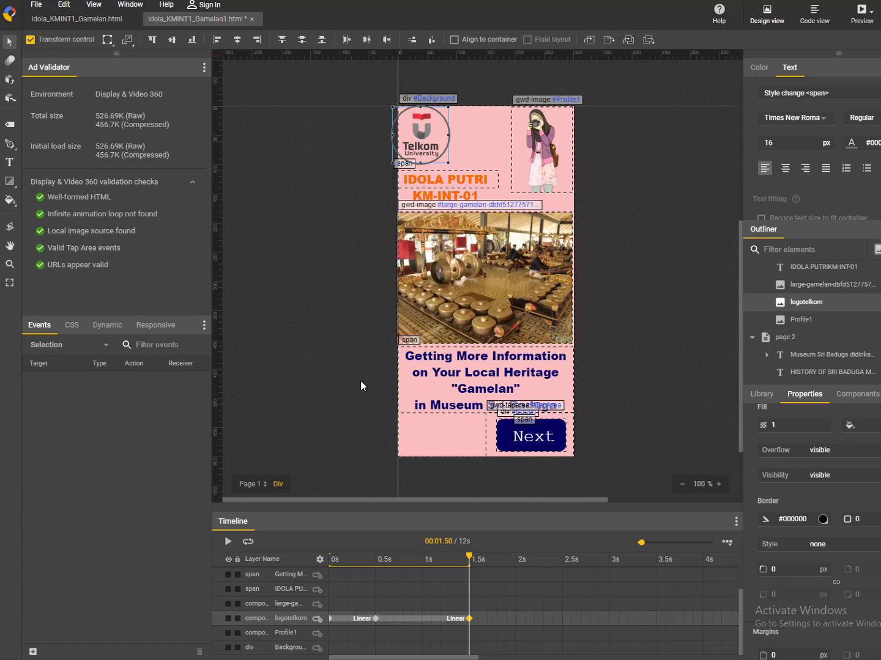
# Try setting the Telkom logo's opacity to 0 from its 0.5 s keyframe, and undo the change
pyautogui.click(375, 620)
pyautogui.rightClick(376, 620)
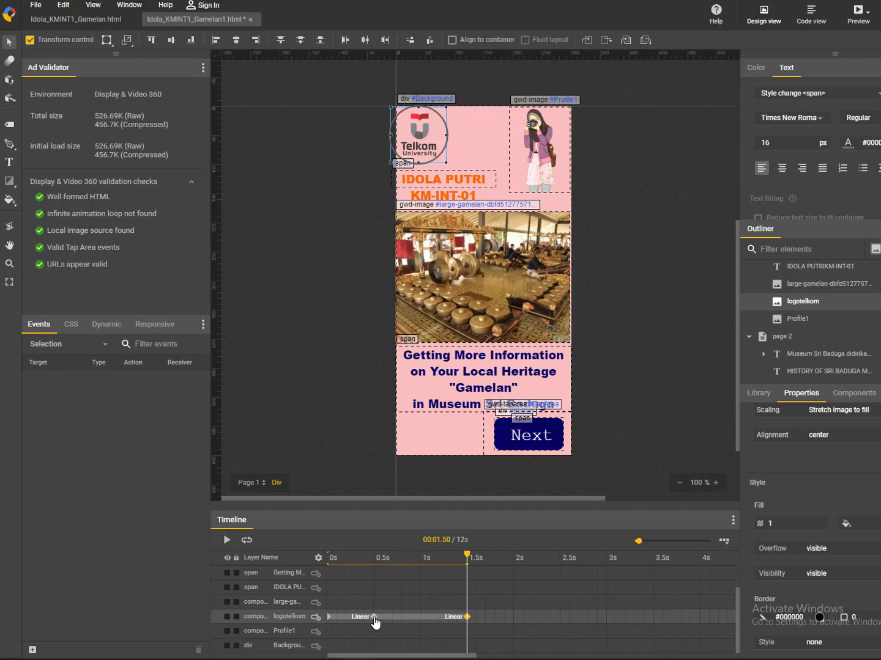
pyautogui.click(374, 618)
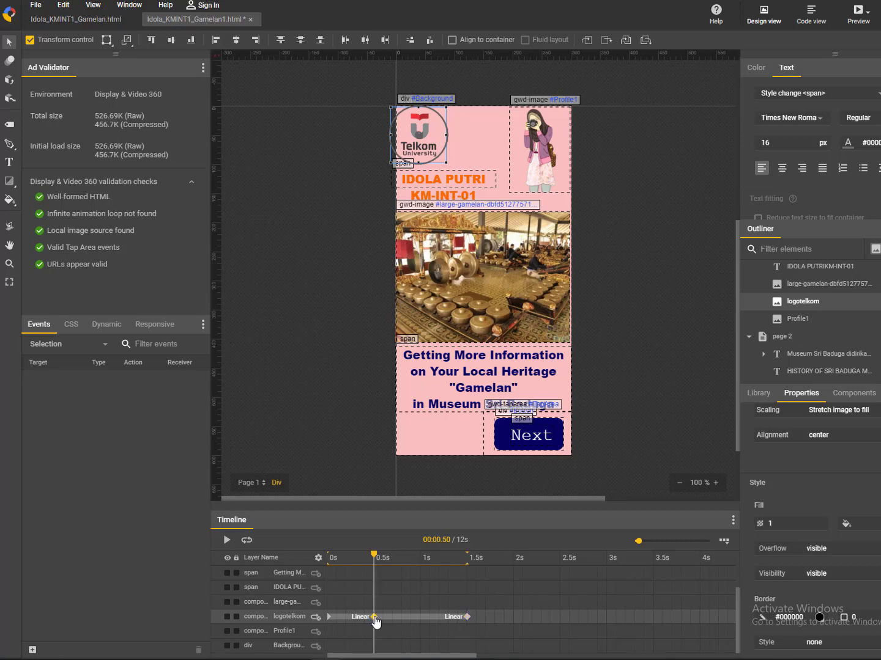
pyautogui.click(786, 526)
pyautogui.click(762, 523)
pyautogui.click(778, 523)
pyautogui.moveTo(779, 524); pyautogui.dragTo(759, 514)
pyautogui.write('0')
pyautogui.click(411, 618)
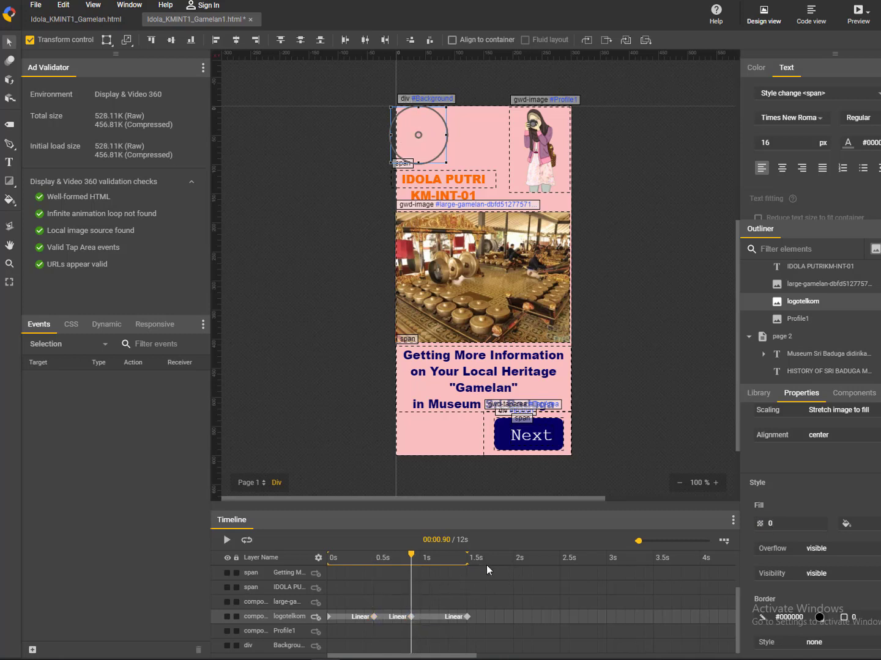
pyautogui.hotkey('ctrl', 'z')
# Set the Telkom logo's opacity to 0 at its 0.5 s keyframe
pyautogui.click(373, 617)
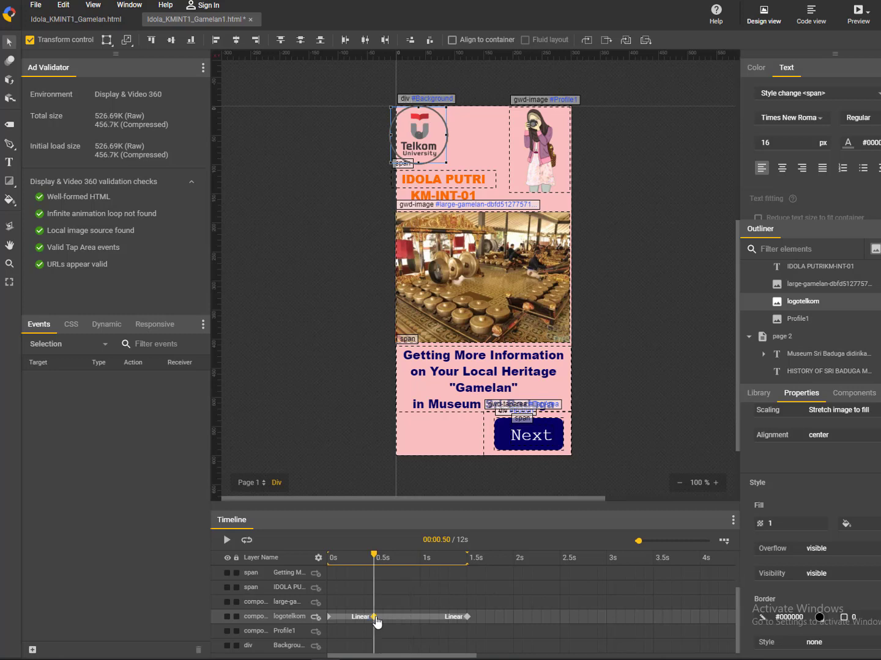
pyautogui.click(791, 523)
pyautogui.write('0')
pyautogui.click(698, 494)
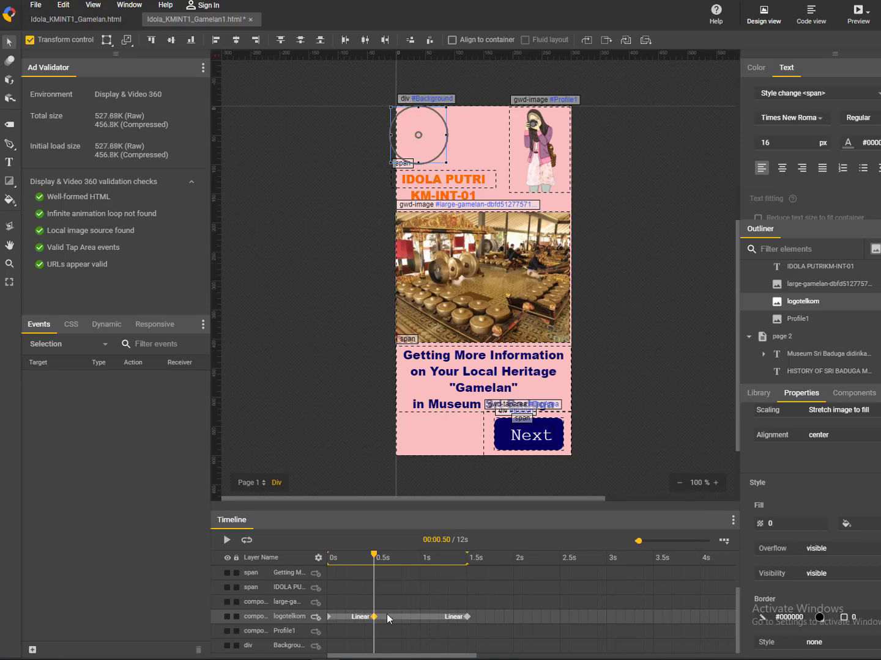
# Change the easing of the logo's animation between 0.5 s and 1.5 s to Ease
pyautogui.click(403, 619)
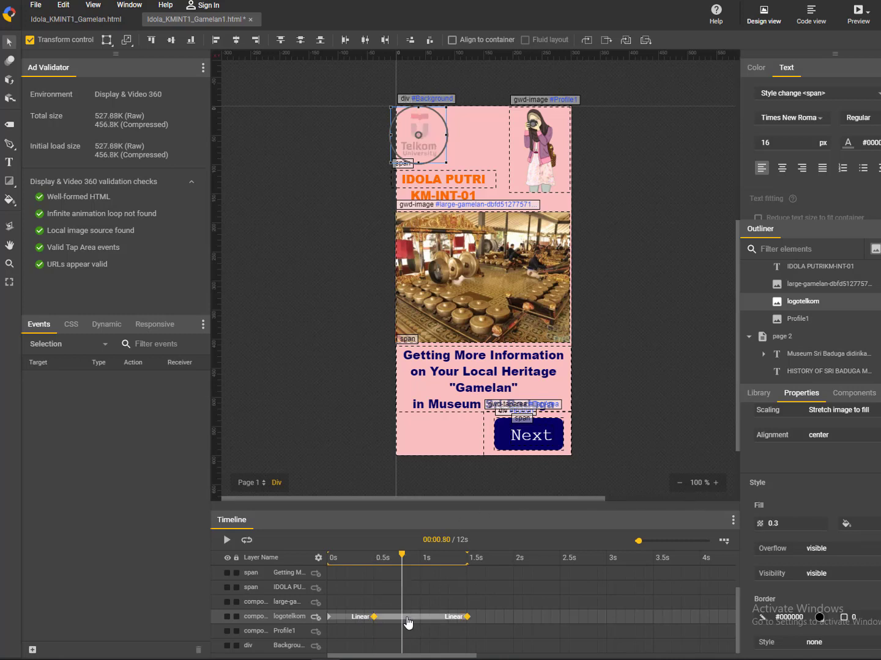
pyautogui.click(447, 619)
pyautogui.rightClick(448, 620)
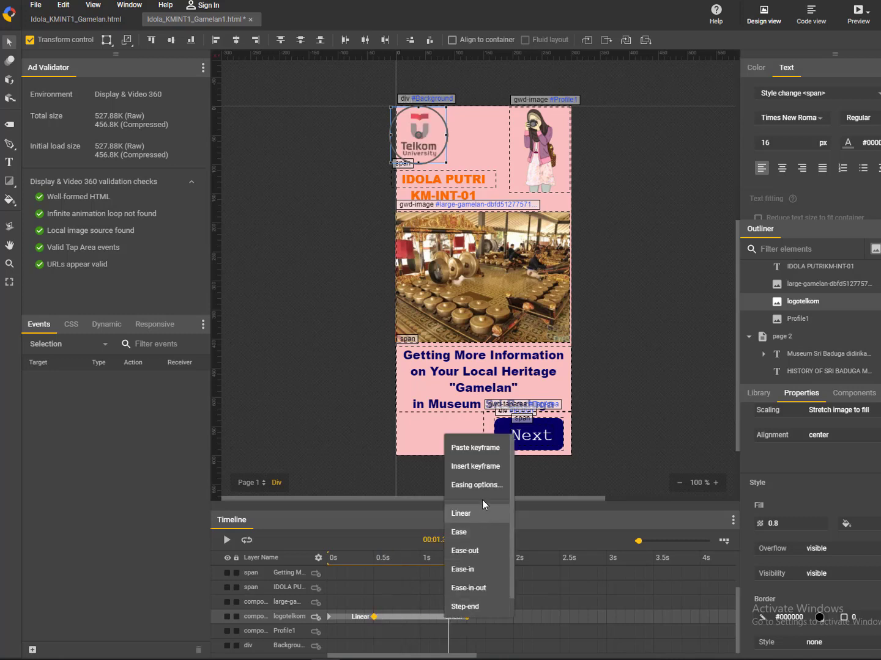
pyautogui.click(477, 485)
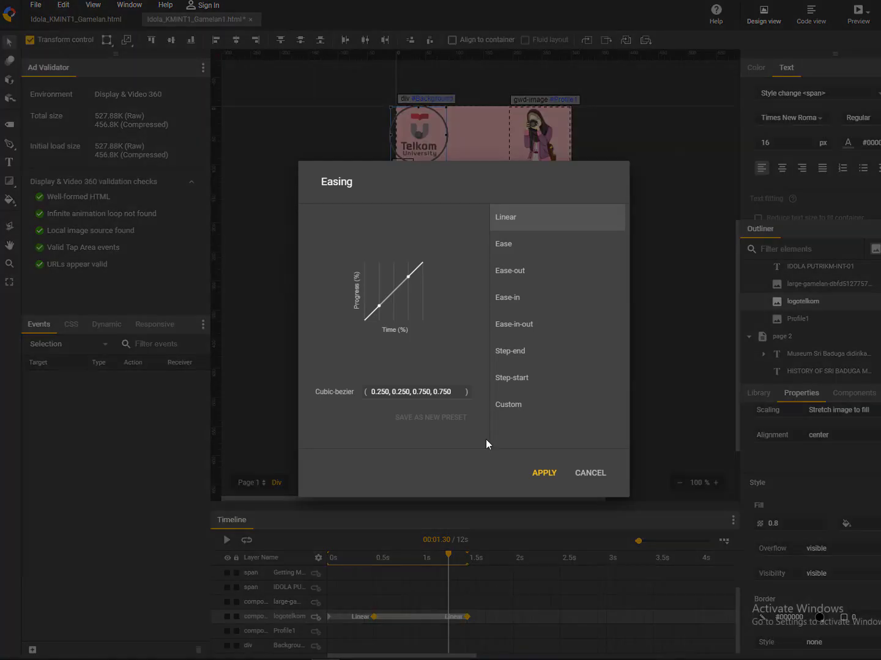
pyautogui.click(519, 250)
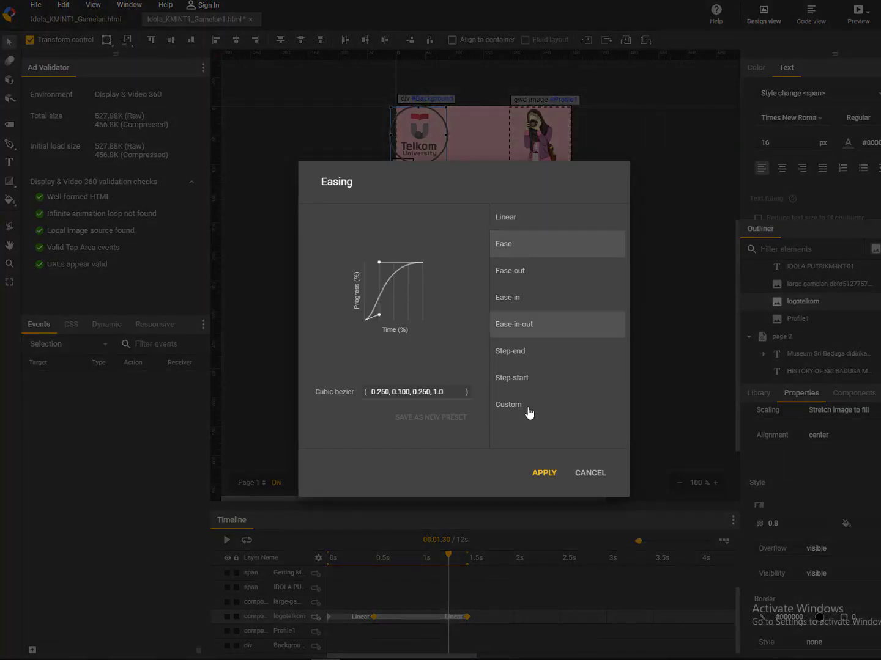
pyautogui.click(559, 477)
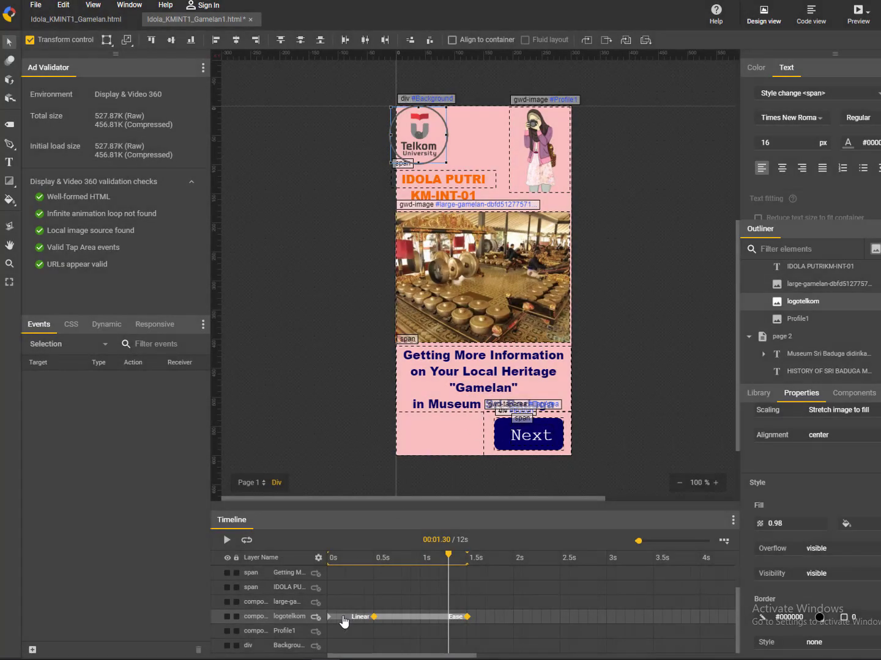
# Remove the logo's keyframe at 0 s and play the timeline to preview the fade-in
pyautogui.click(329, 617)
pyautogui.rightClick(329, 618)
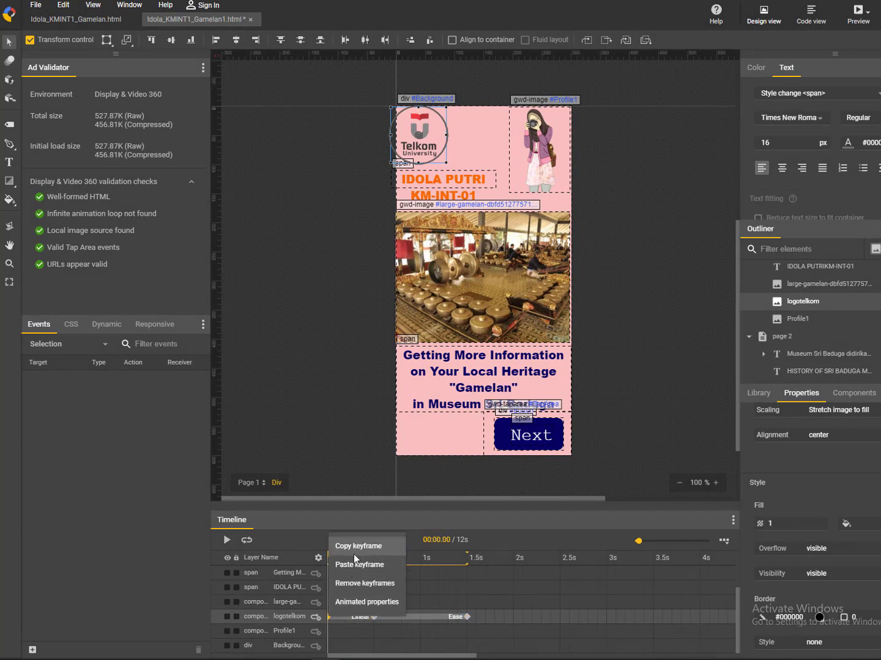
pyautogui.click(349, 583)
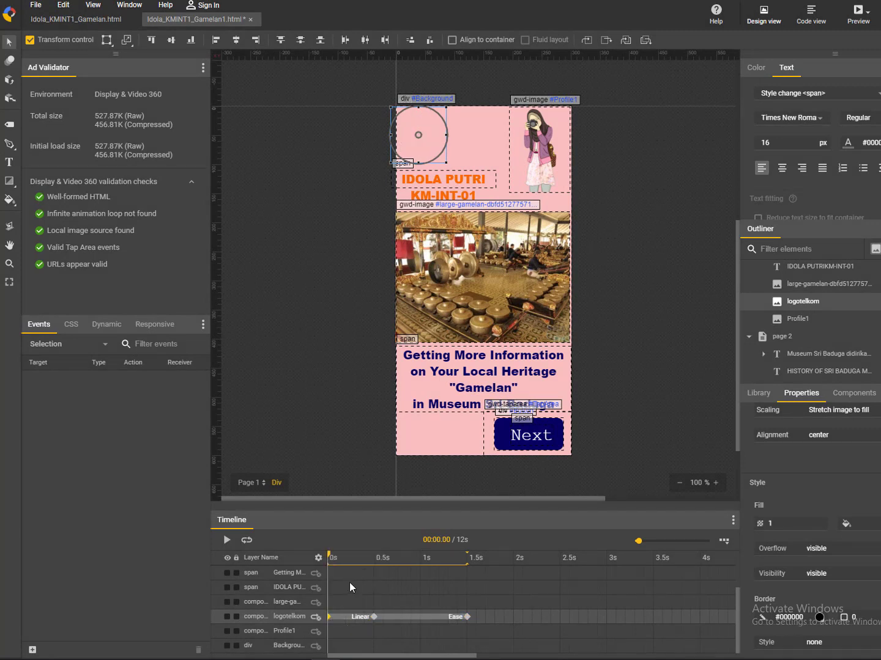
pyautogui.click(227, 541)
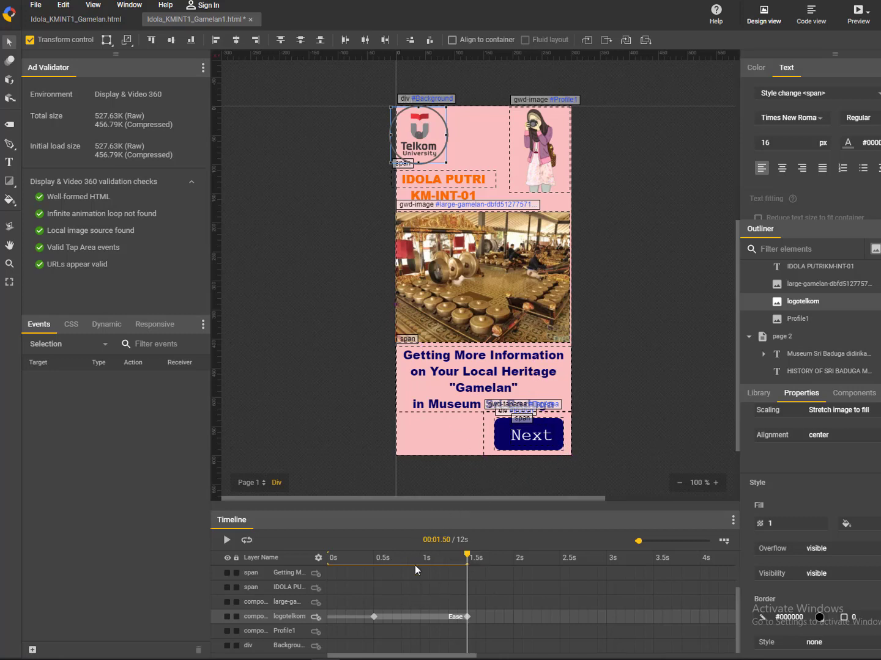
# Insert keyframes for the Profile1 image at 1.5 s and 2.5 s
pyautogui.click(443, 182)
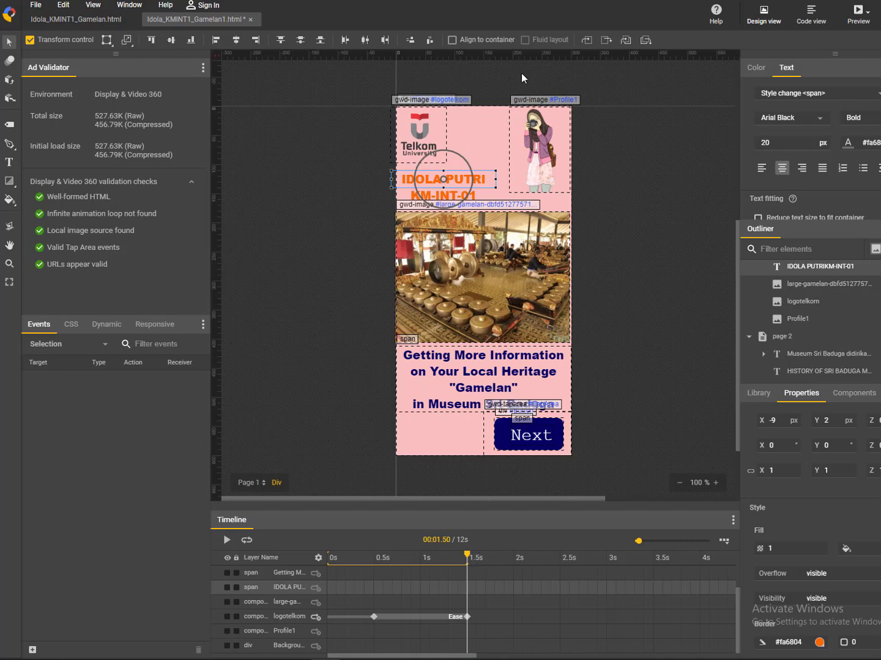
pyautogui.click(546, 158)
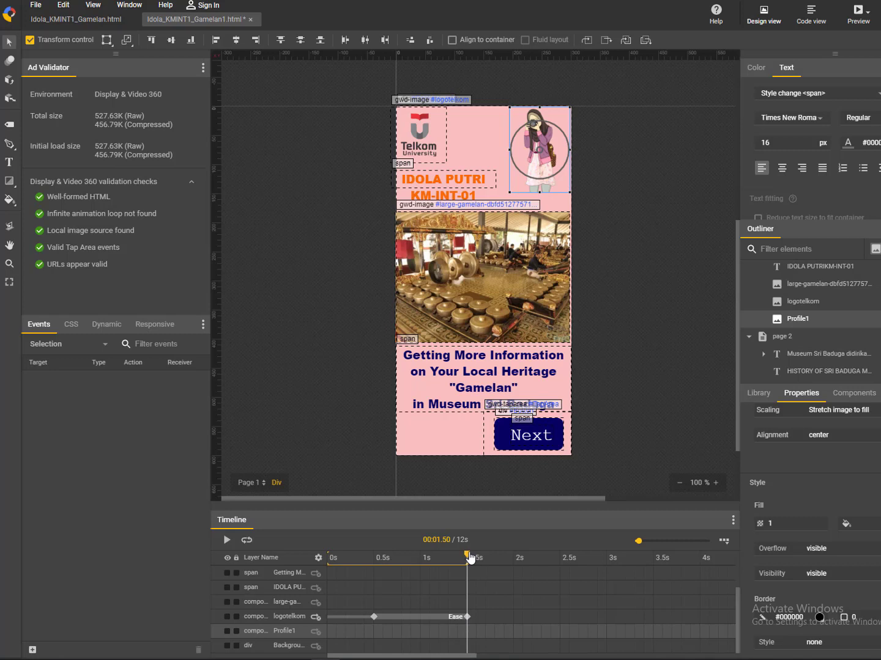
pyautogui.rightClick(466, 627)
pyautogui.click(481, 611)
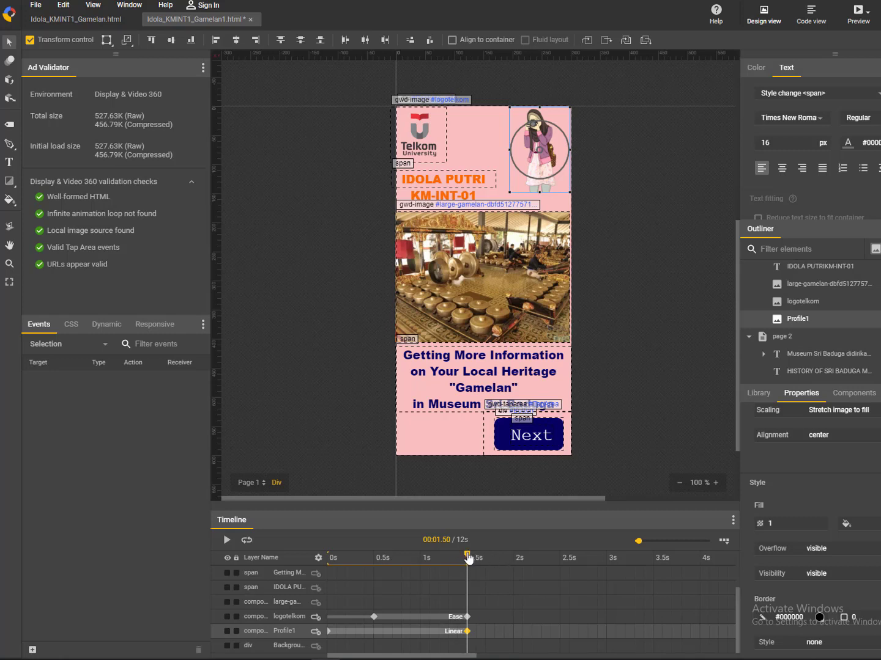
pyautogui.moveTo(469, 556); pyautogui.dragTo(562, 569)
pyautogui.moveTo(563, 555); pyautogui.dragTo(563, 586)
pyautogui.rightClick(560, 631)
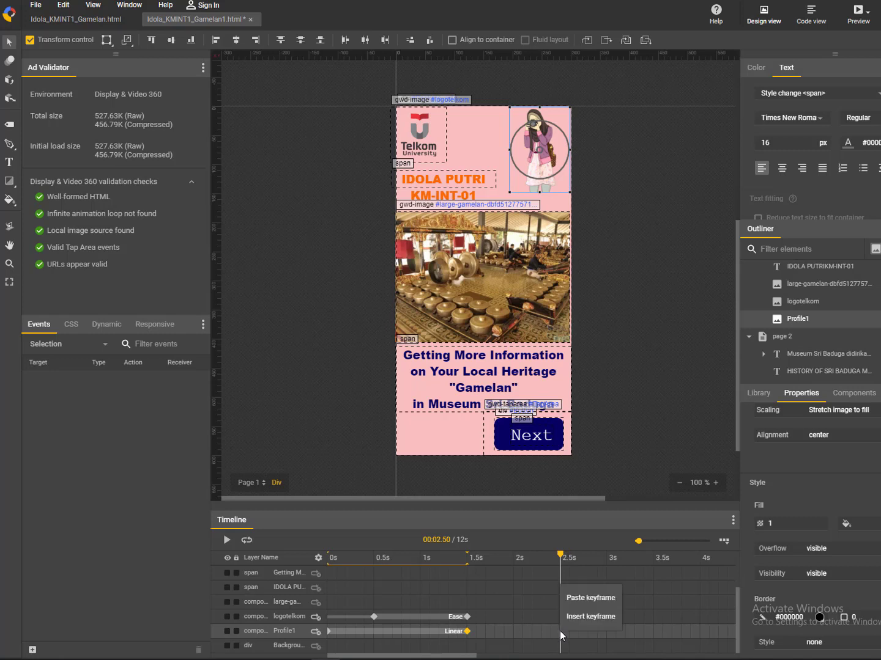
pyautogui.click(590, 618)
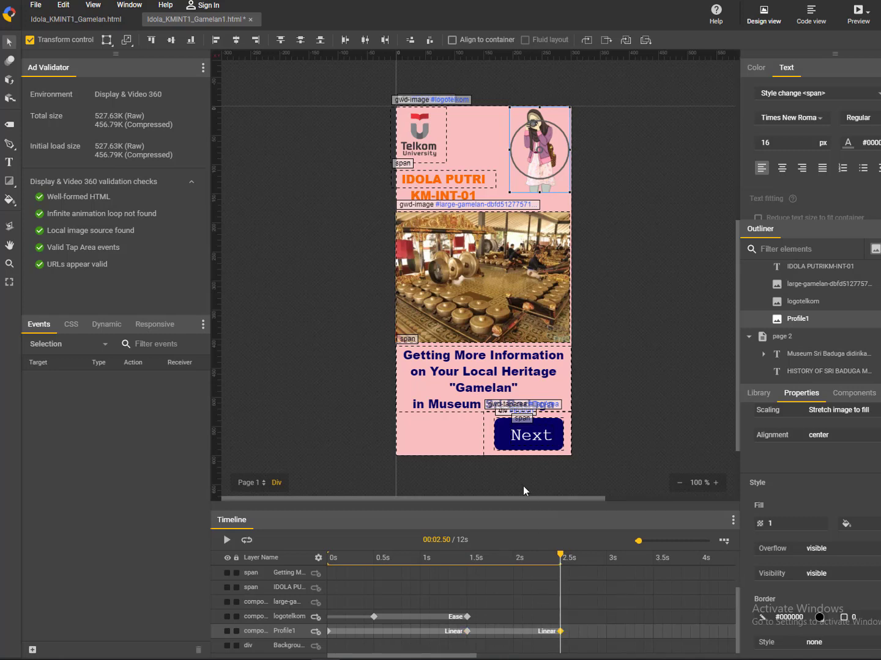
# Set the profile image's opacity to 0 at its 1.5 s keyframe and change the easing from there to 2.5 s to Ease
pyautogui.click(467, 632)
pyautogui.click(782, 524)
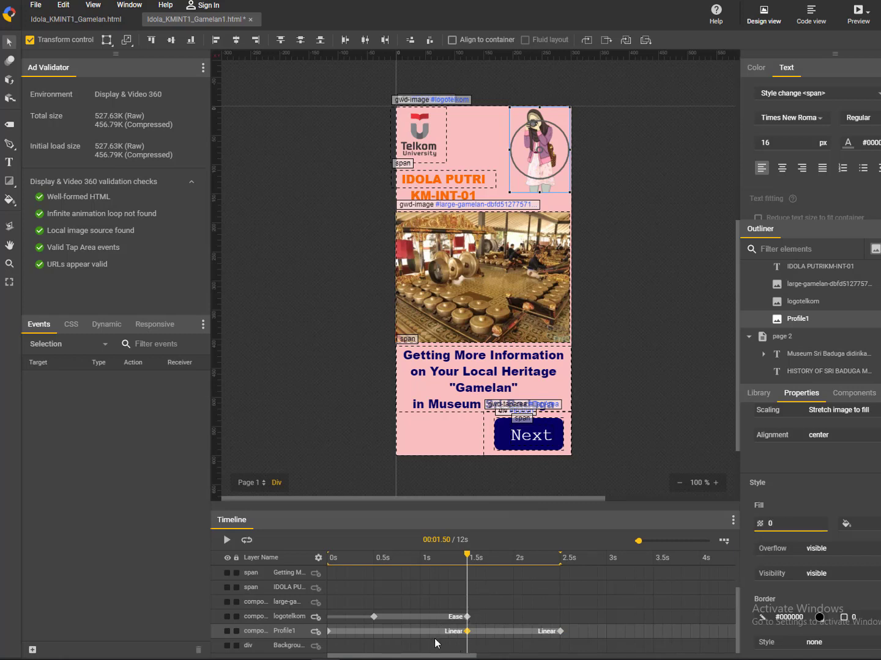
pyautogui.click(560, 632)
pyautogui.click(531, 631)
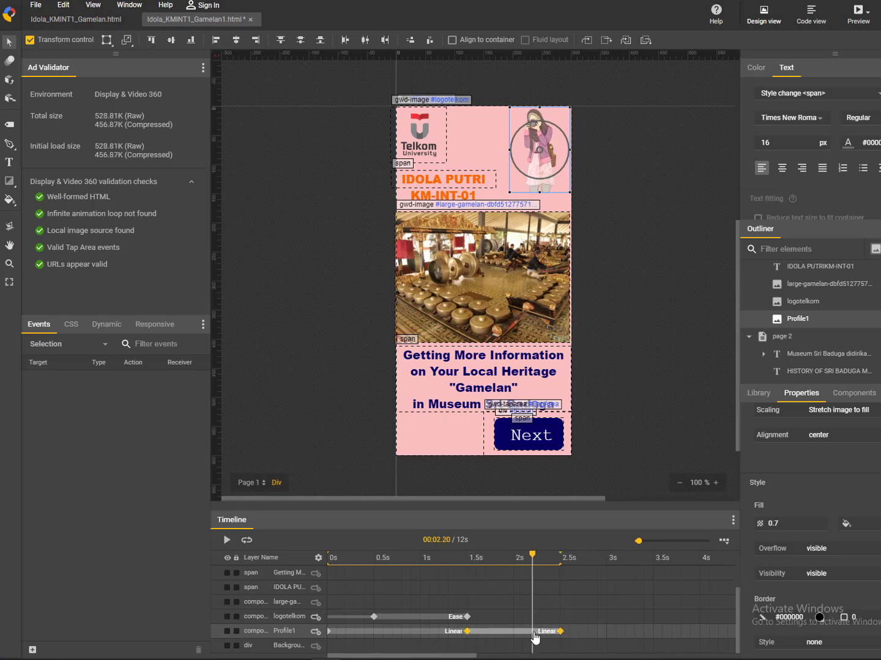
pyautogui.rightClick(531, 632)
pyautogui.click(566, 500)
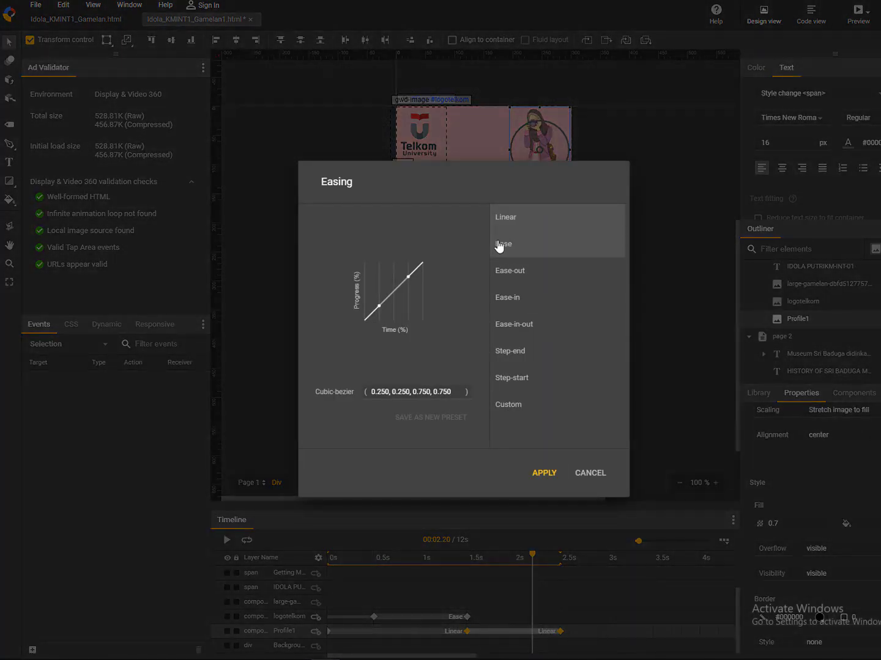
pyautogui.click(502, 246)
pyautogui.click(541, 474)
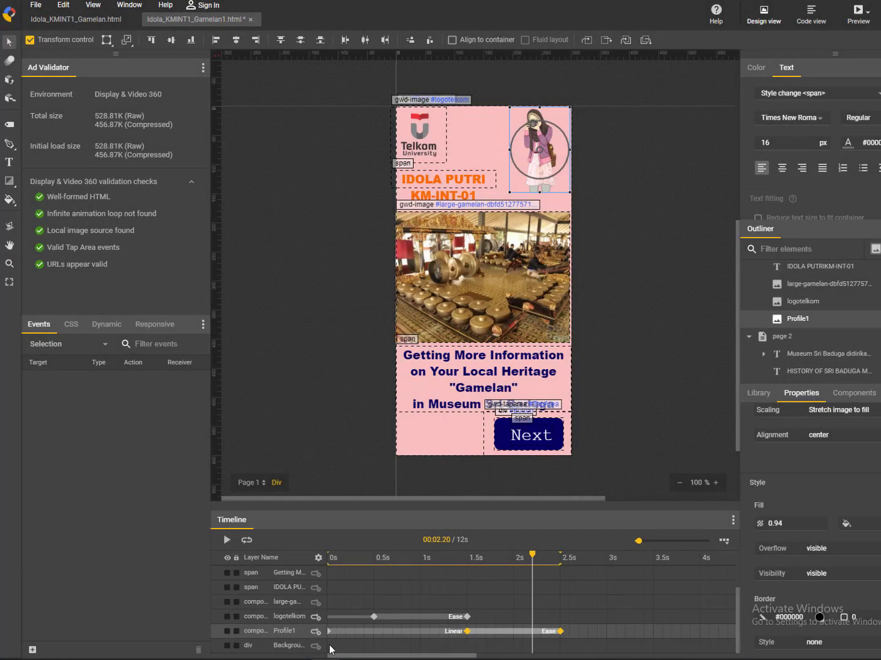
# Remove the profile image's keyframe at 0 s and play the timeline to preview its fade-in
pyautogui.click(328, 634)
pyautogui.rightClick(327, 636)
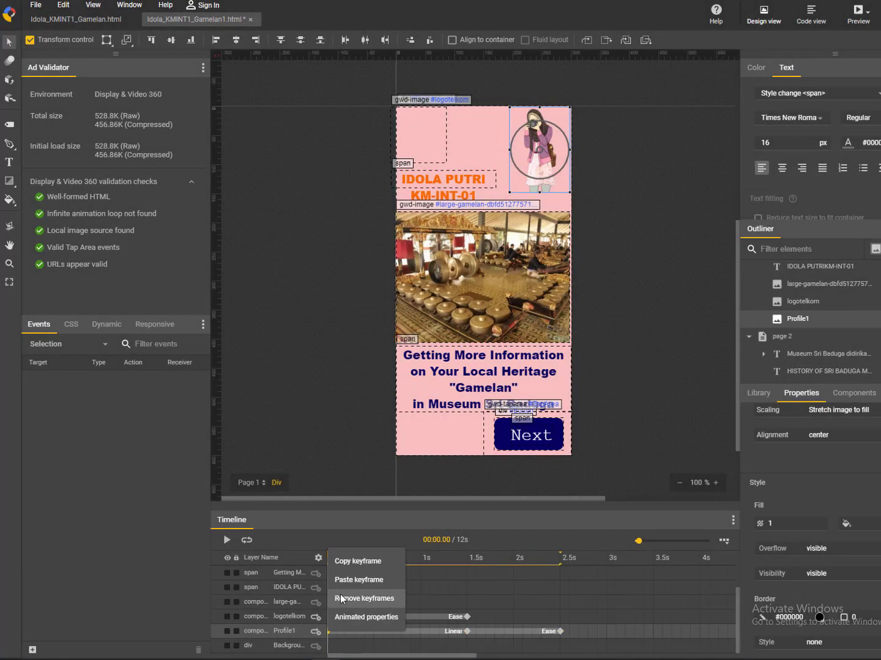
pyautogui.click(361, 650)
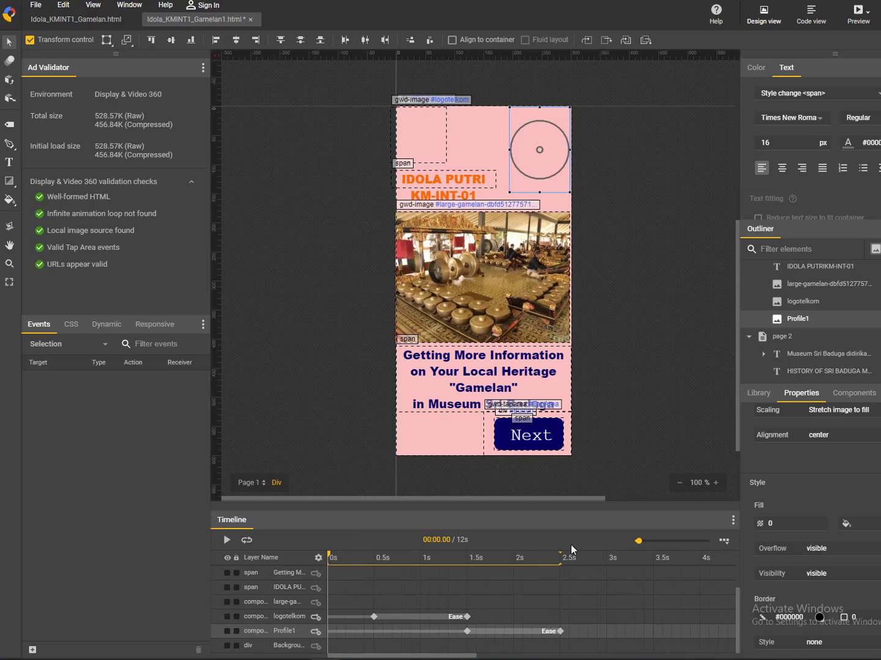
pyautogui.click(226, 540)
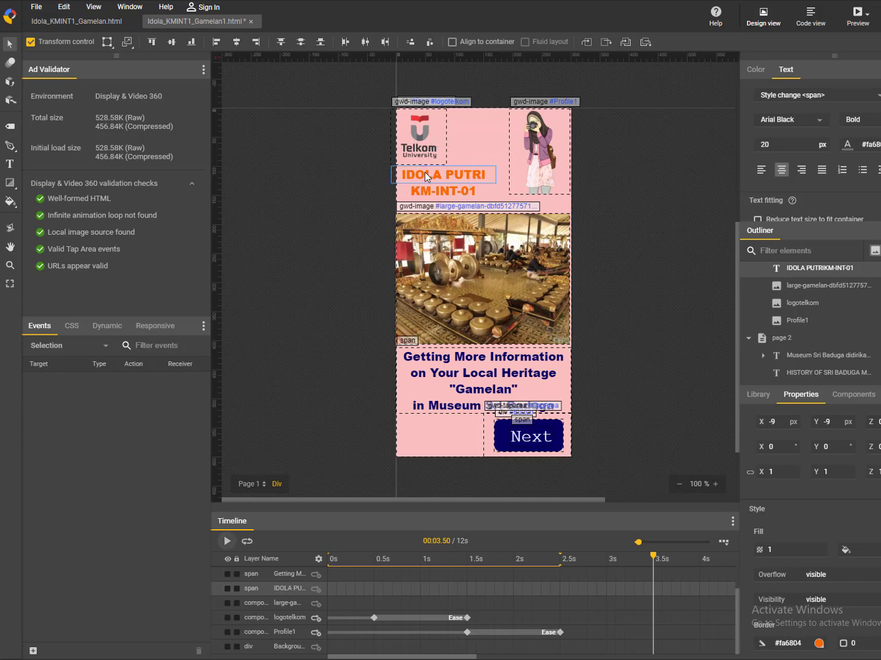
# Insert keyframes for the orange name text under the logo at 2.5 s and 3.5 s
pyautogui.click(559, 591)
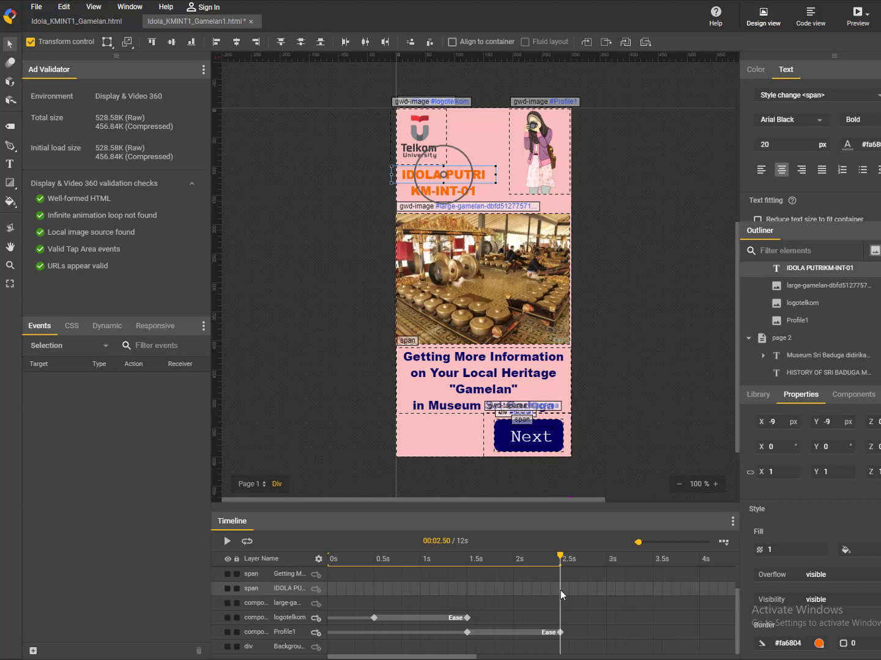
pyautogui.rightClick(560, 590)
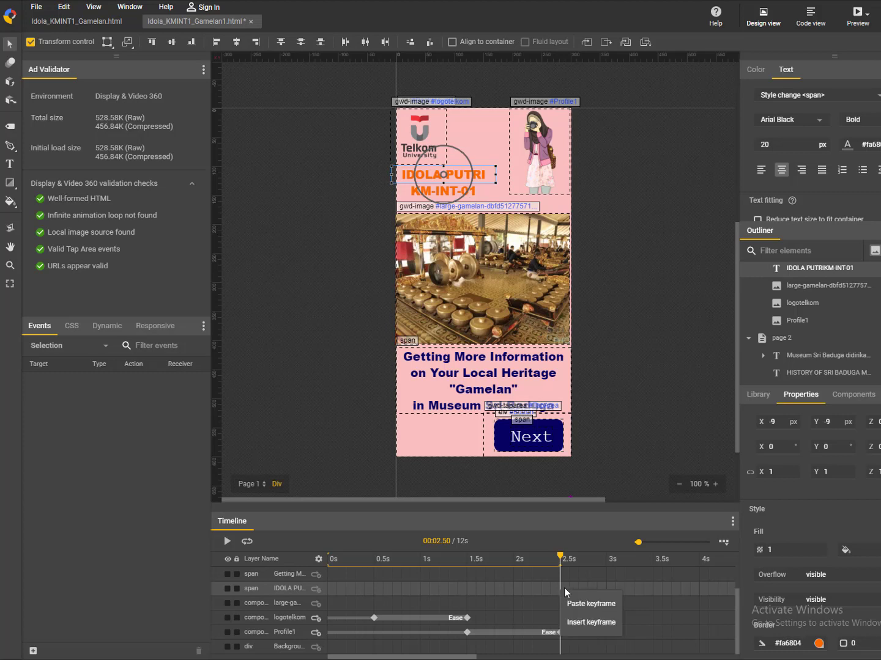
pyautogui.click(576, 622)
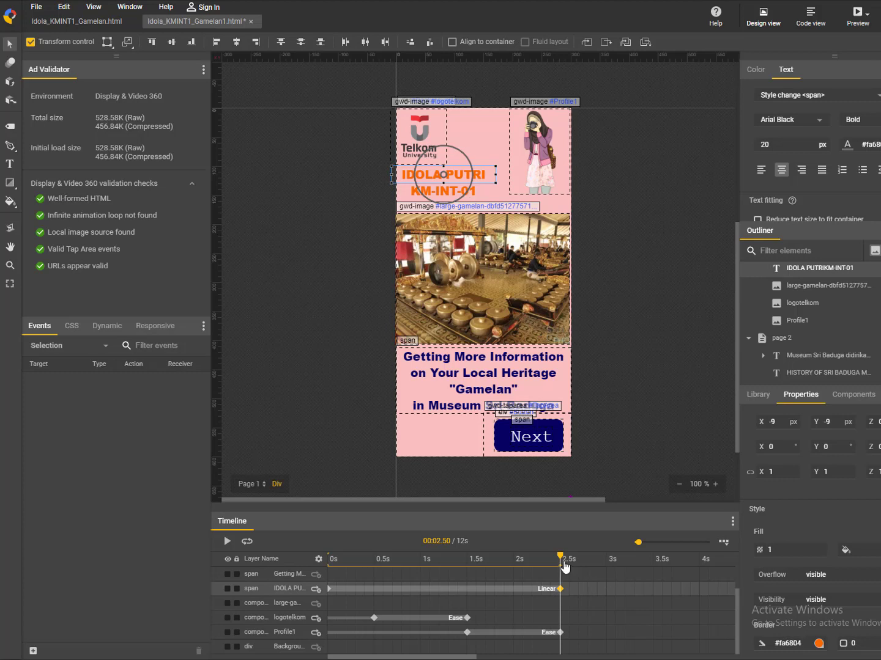
pyautogui.moveTo(605, 559); pyautogui.dragTo(656, 566)
pyautogui.rightClick(653, 592)
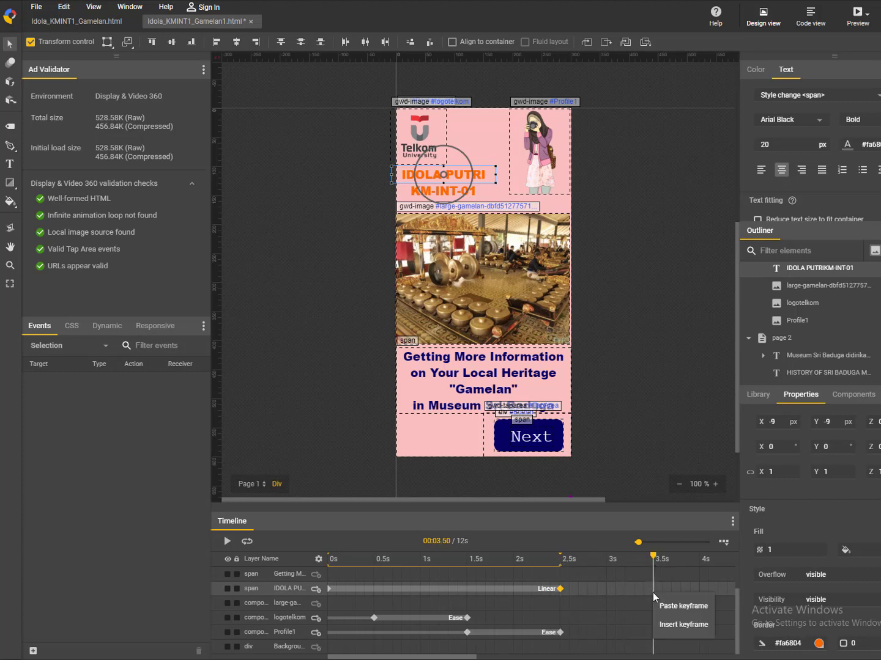
pyautogui.click(668, 625)
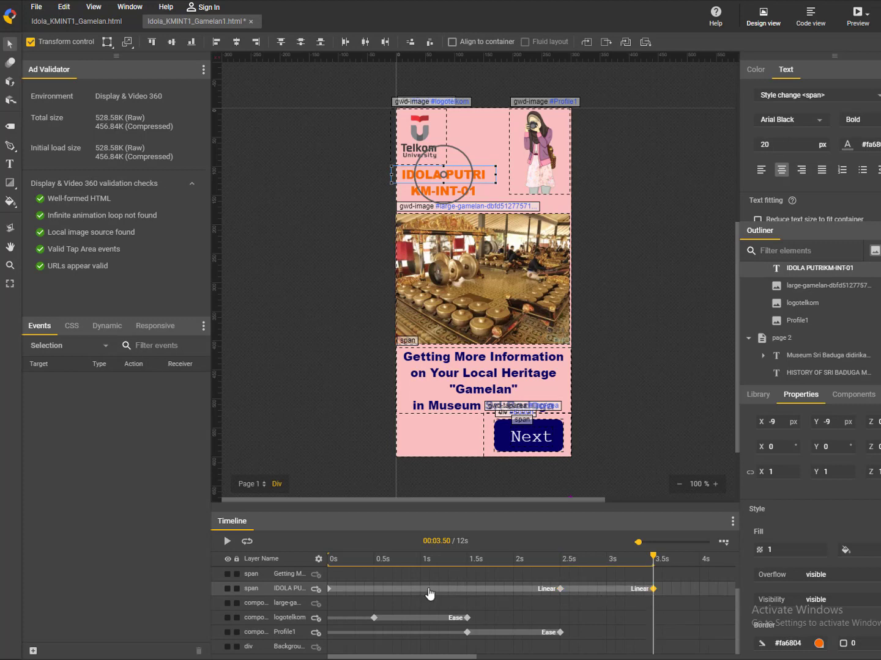
# Move the orange name text off the banner's left side to X -210, Y -12 at 1.3 s
pyautogui.click(450, 592)
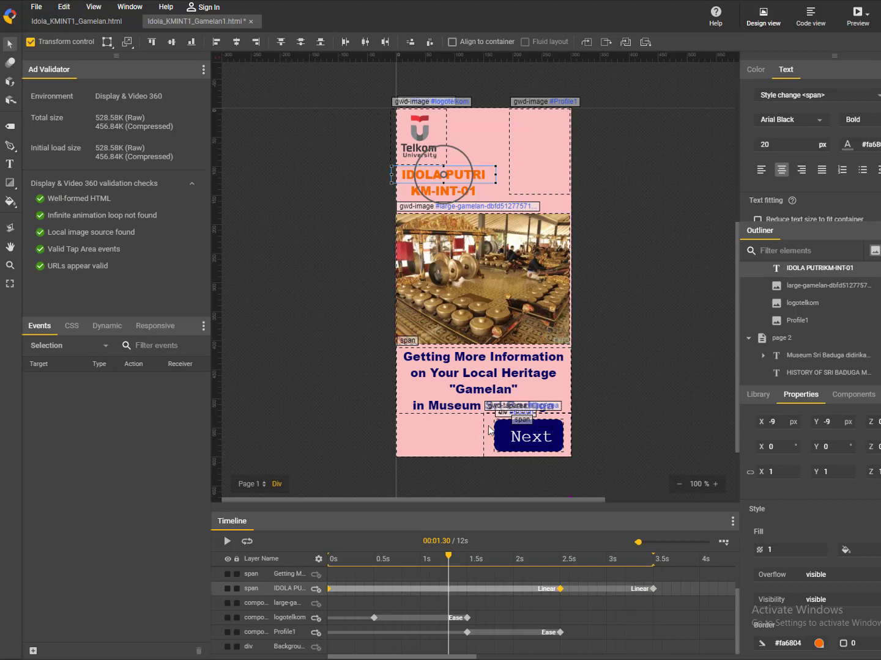
pyautogui.moveTo(425, 179); pyautogui.dragTo(307, 173)
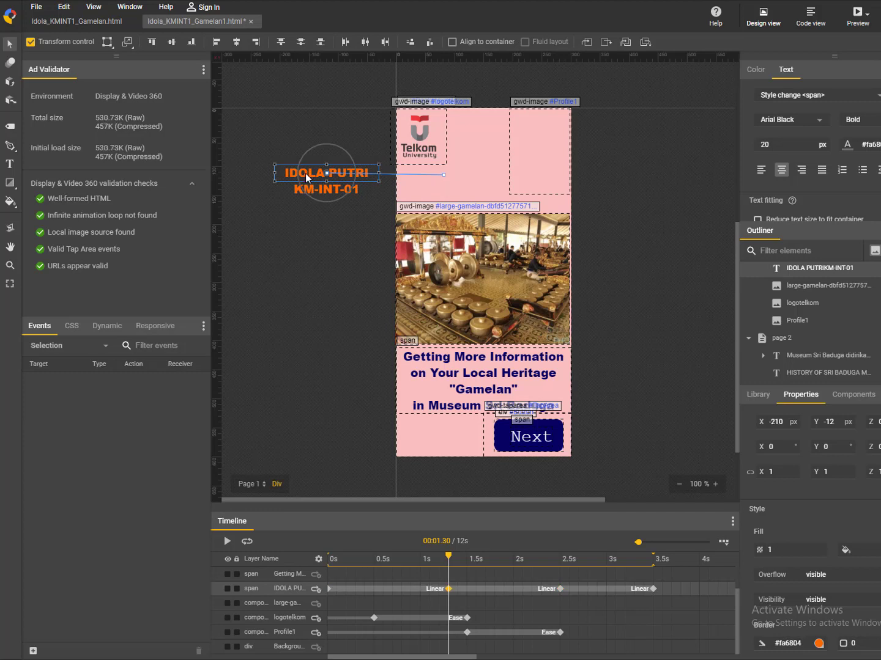
# Remove the name text's keyframe at 0 s and play the timeline to preview its slide-in
pyautogui.click(328, 590)
pyautogui.rightClick(329, 590)
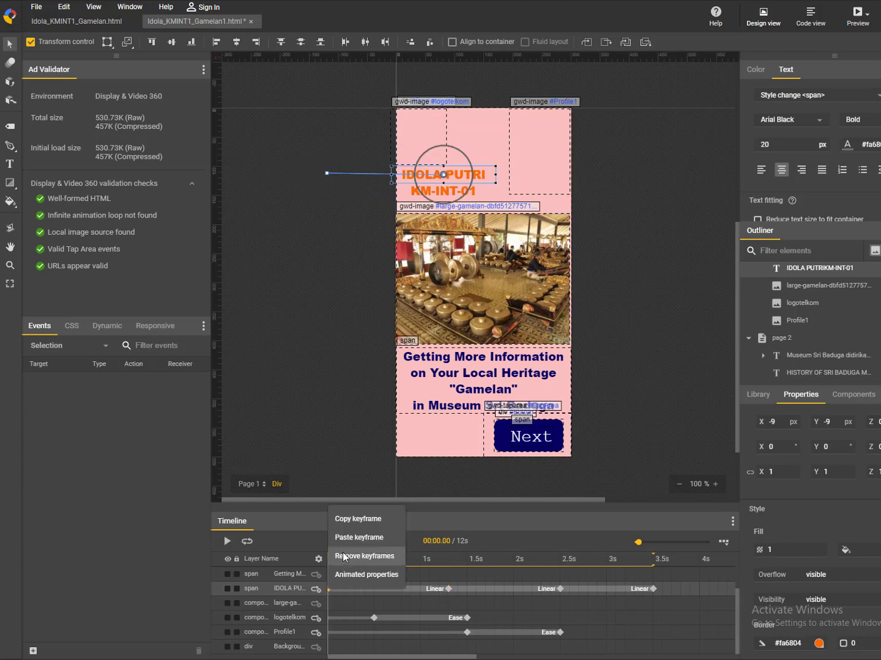
pyautogui.click(359, 557)
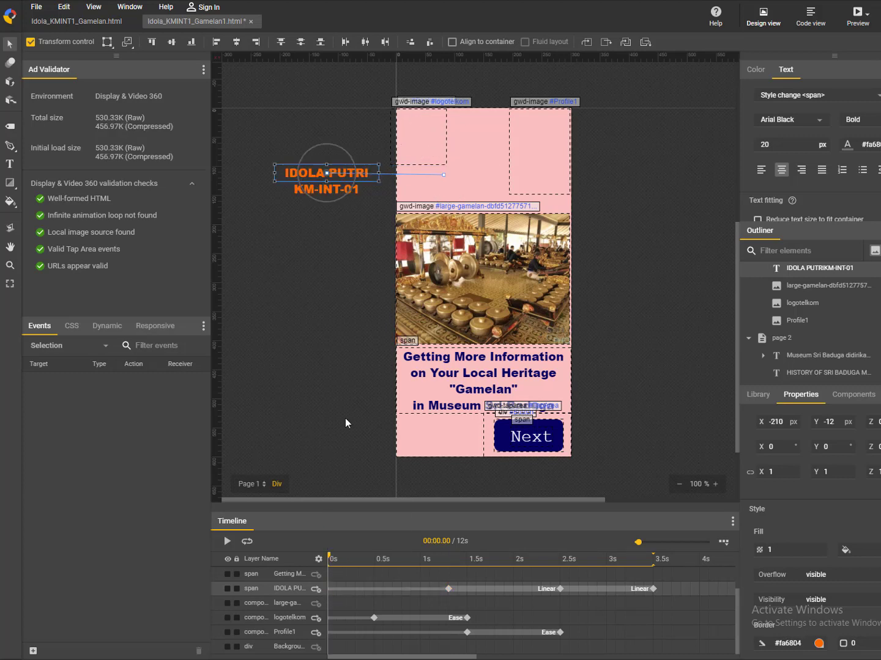
pyautogui.click(228, 542)
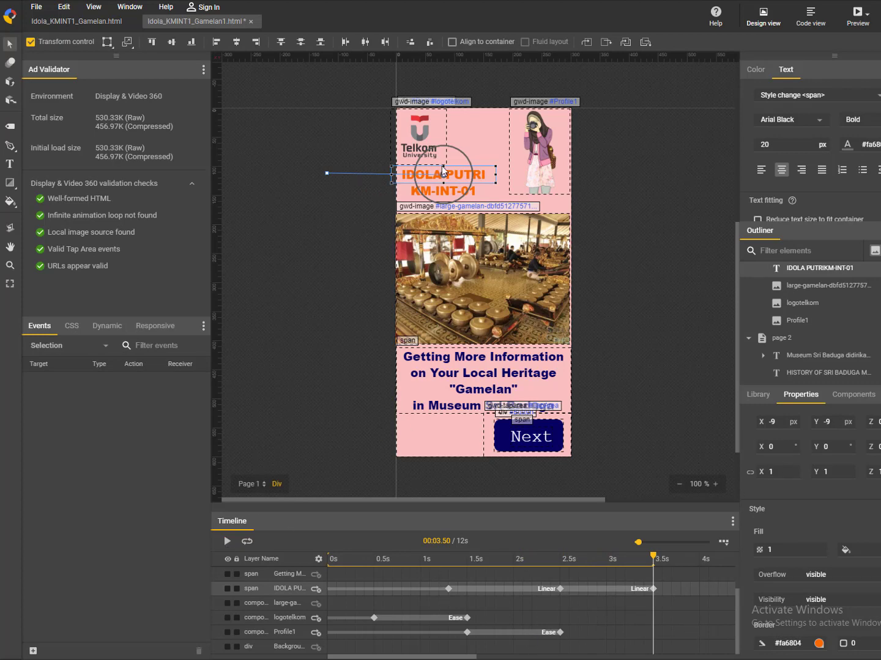
# Insert a keyframe for the large gamelan image at 3.5 s
pyautogui.click(518, 280)
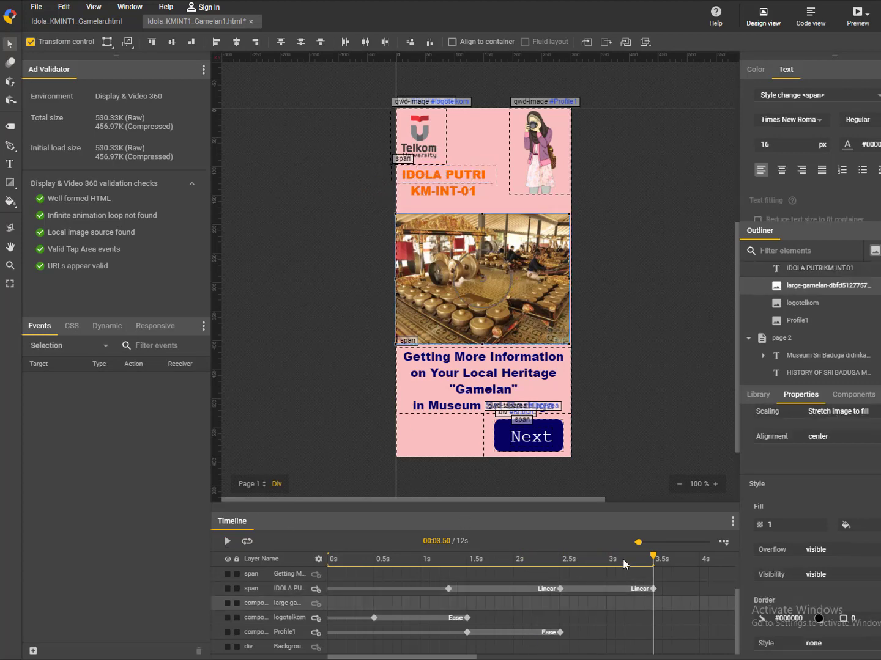
pyautogui.scroll(2, 737, 603)
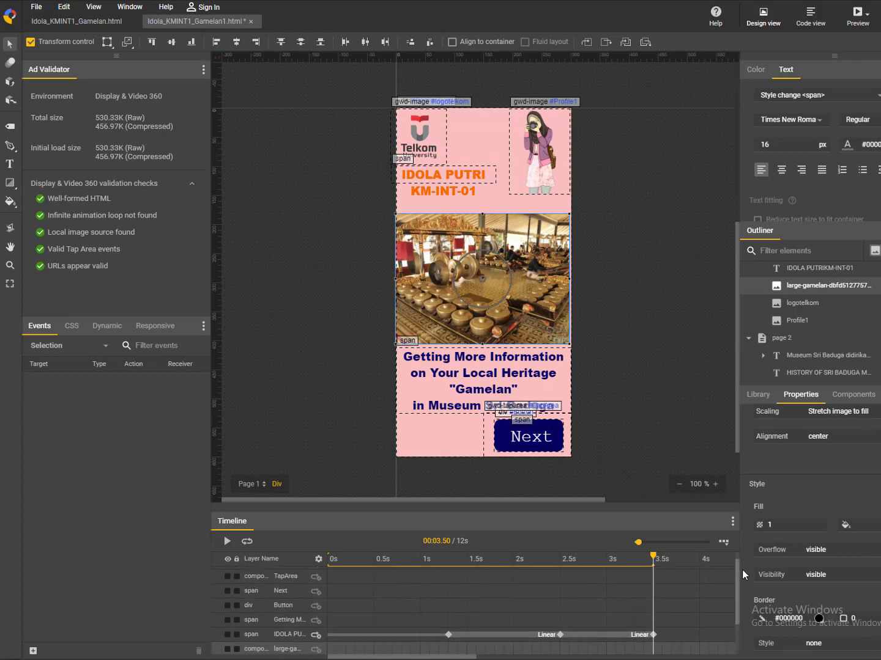
pyautogui.scroll(-1, 748, 586)
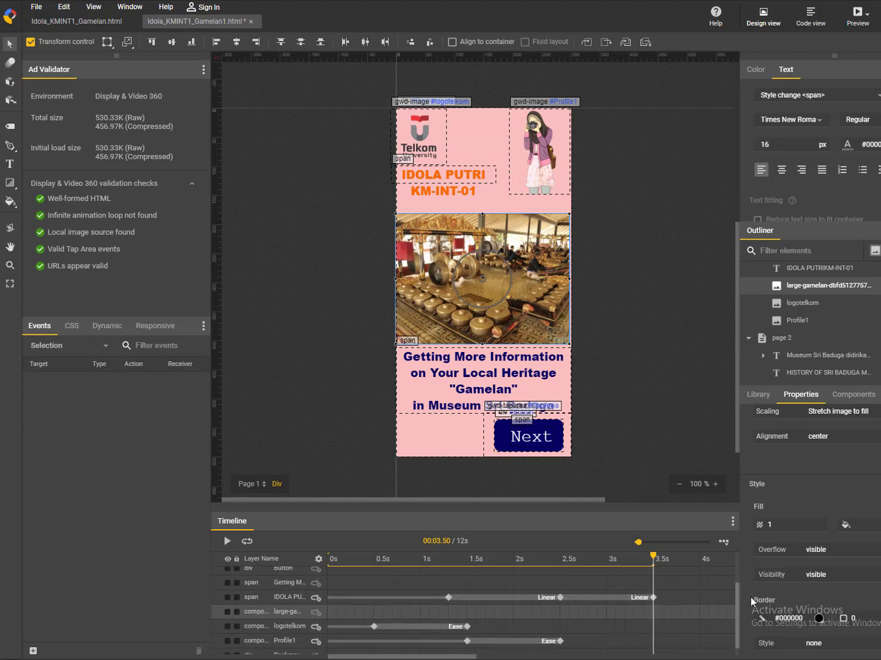
pyautogui.rightClick(437, 288)
pyautogui.click(673, 299)
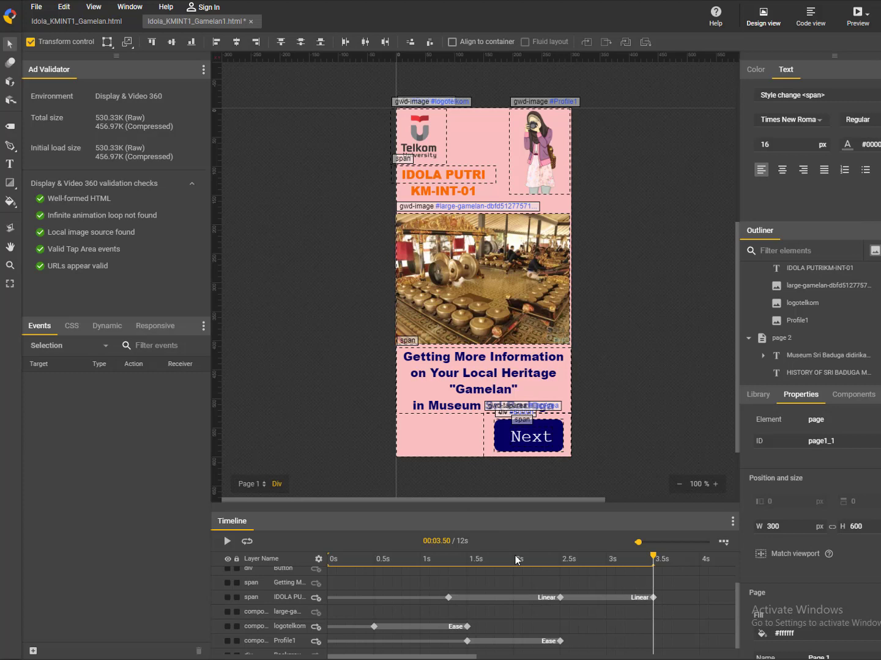
pyautogui.click(501, 314)
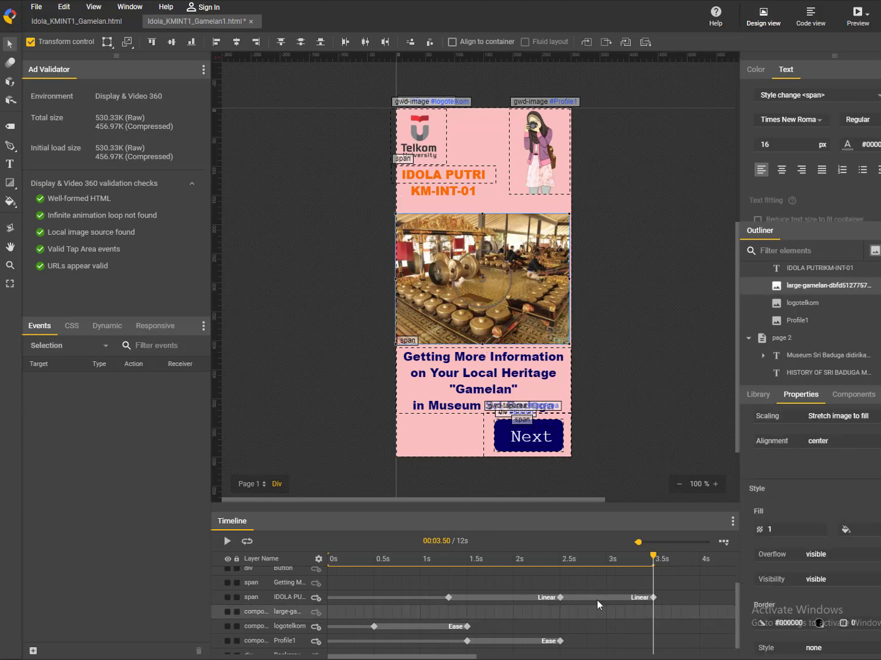
pyautogui.rightClick(652, 611)
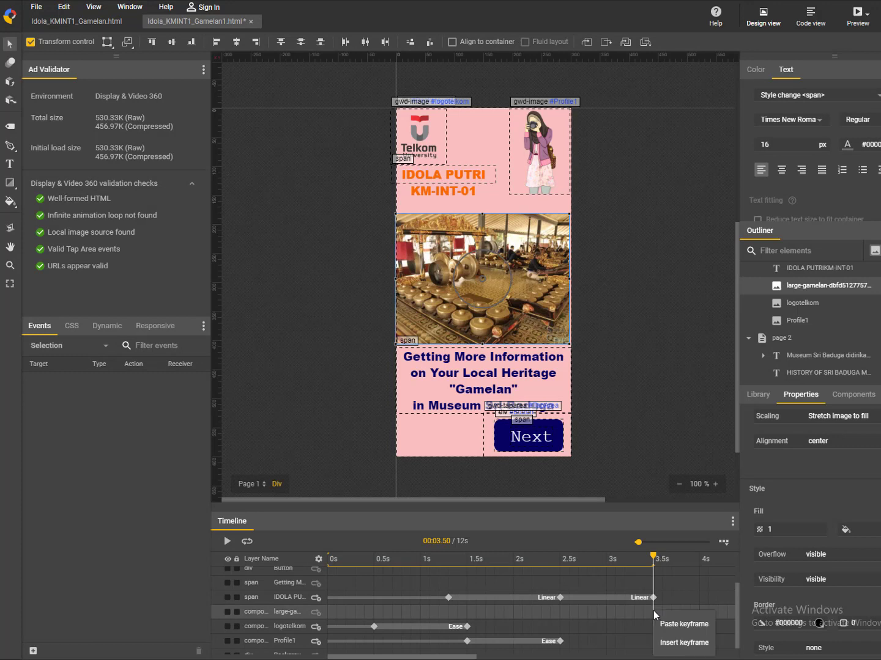
pyautogui.click(680, 642)
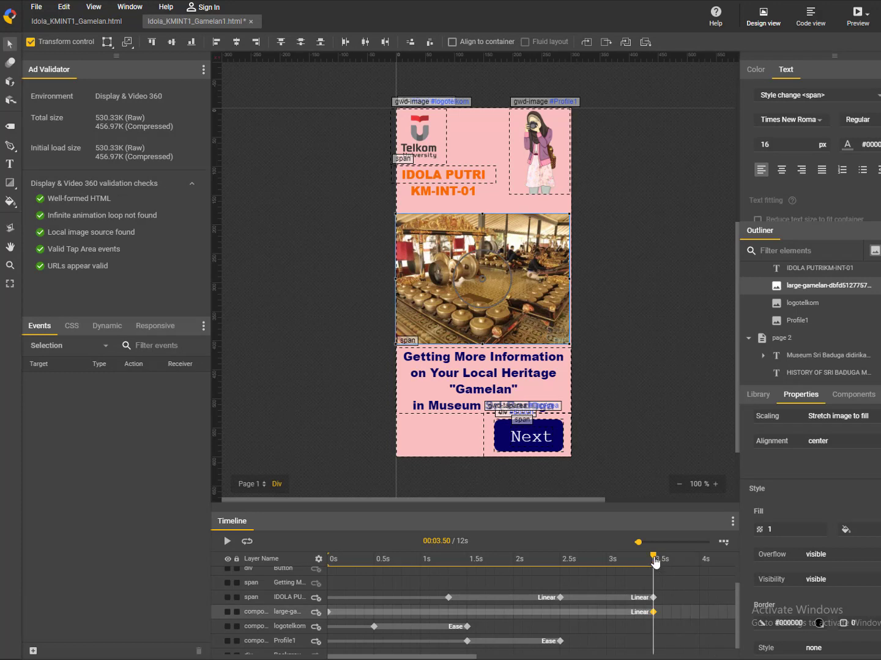
# Add a second keyframe for the gamelan image at 4.5 s
pyautogui.moveTo(654, 561)
pyautogui.mouseDown()
pyautogui.moveTo(732, 566)
pyautogui.moveTo(652, 569)
pyautogui.mouseUp()
pyautogui.moveTo(455, 658); pyautogui.dragTo(505, 658)
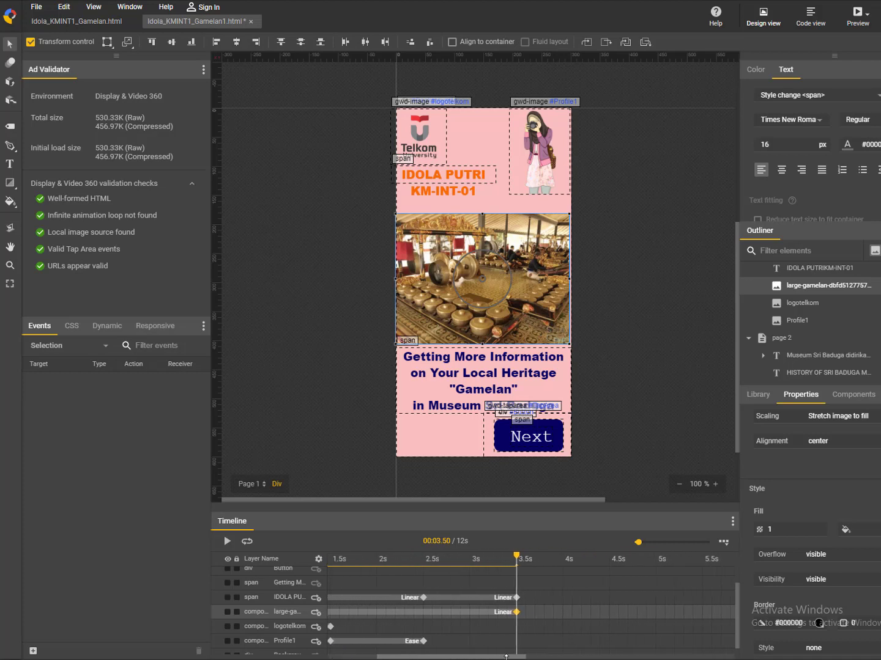
pyautogui.moveTo(517, 557); pyautogui.dragTo(611, 574)
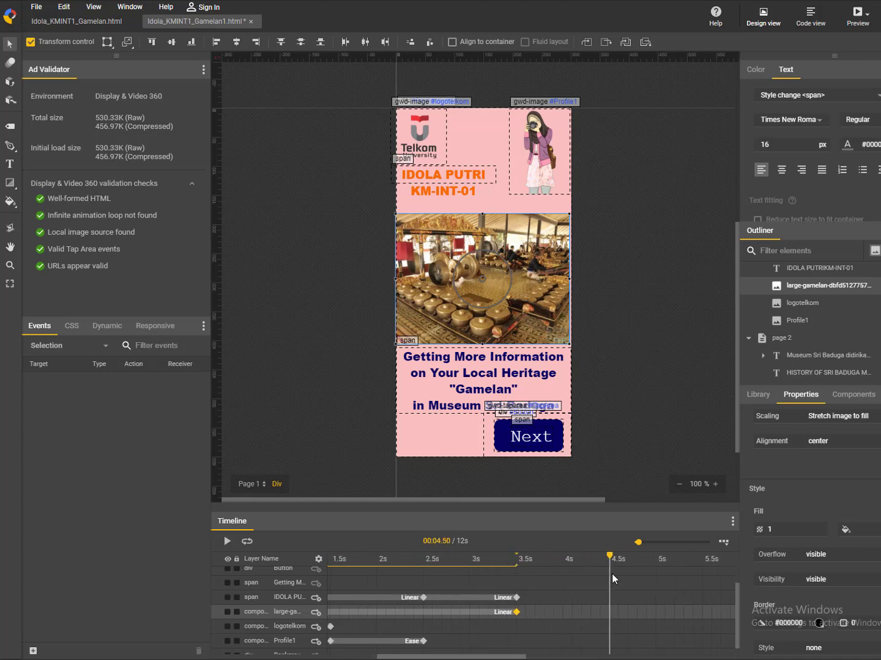
pyautogui.rightClick(612, 613)
pyautogui.click(627, 645)
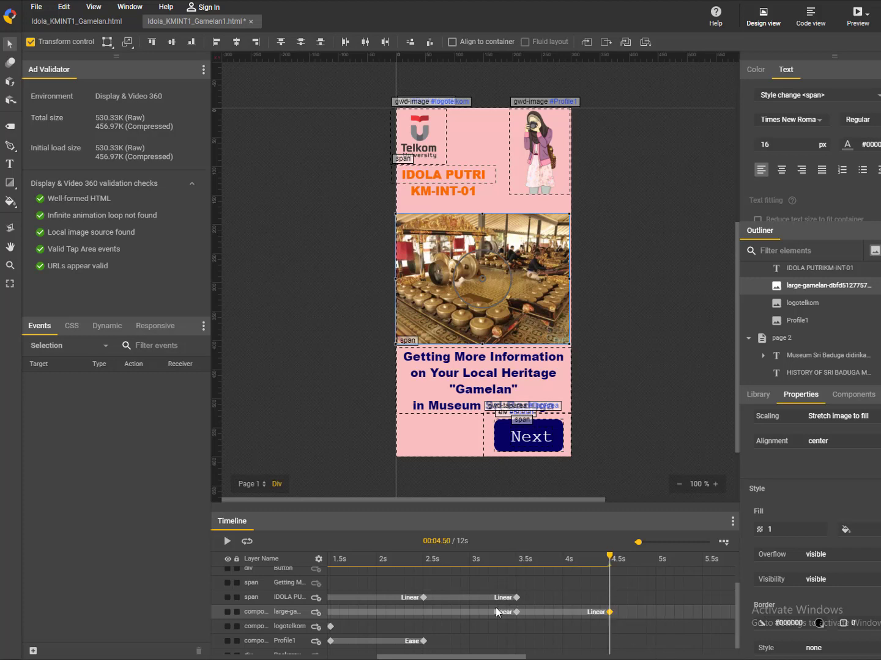
# Set the gamelan image's opacity to 0 at its 3.5 s keyframe
pyautogui.click(516, 612)
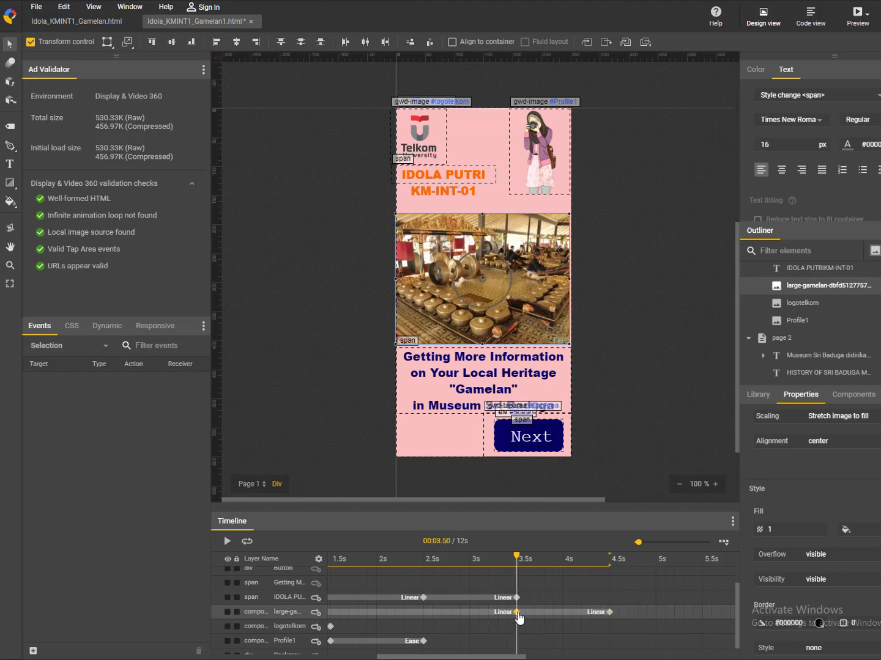
pyautogui.click(779, 529)
pyautogui.write('0')
pyautogui.press('Return')
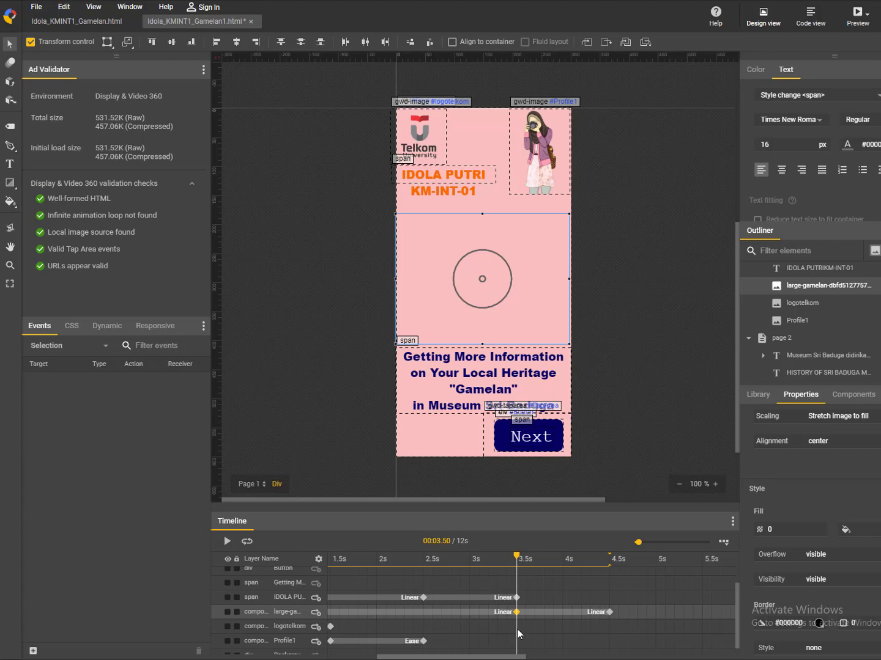
pyautogui.click(498, 558)
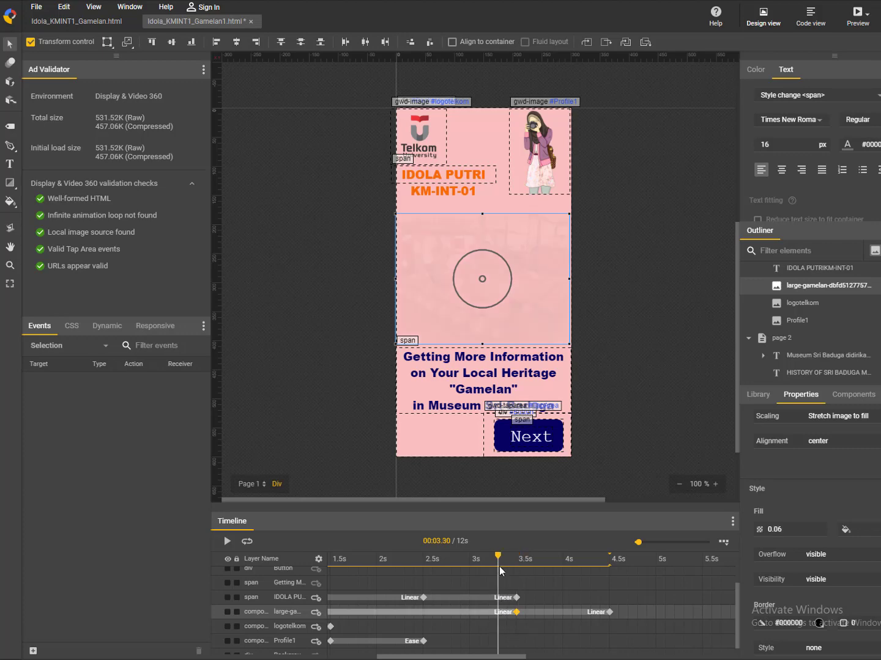
# Set the easing of the gamelan image's transition between 3.5 s and 4.5 s to Ease
pyautogui.moveTo(499, 559); pyautogui.dragTo(423, 574)
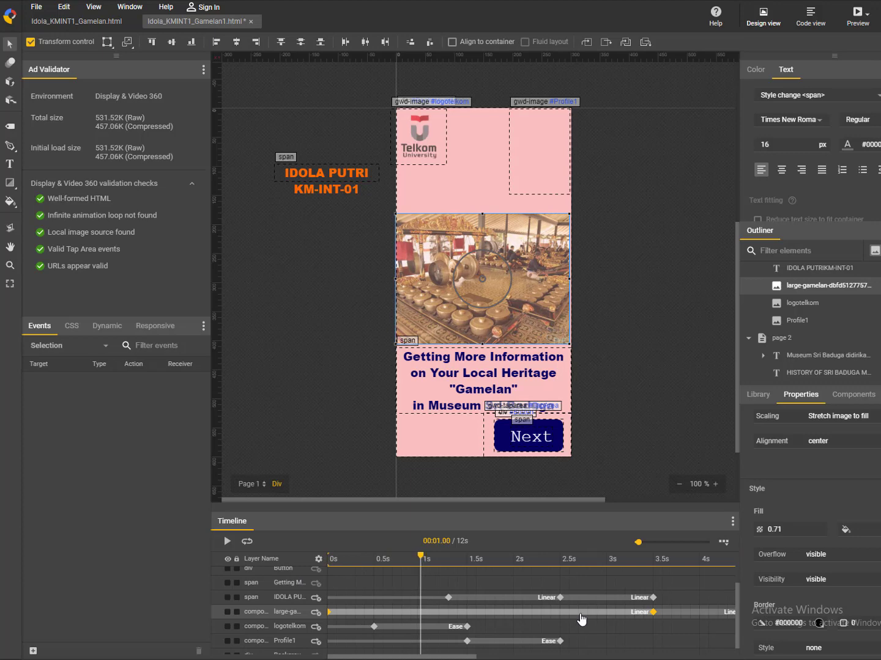
pyautogui.click(679, 613)
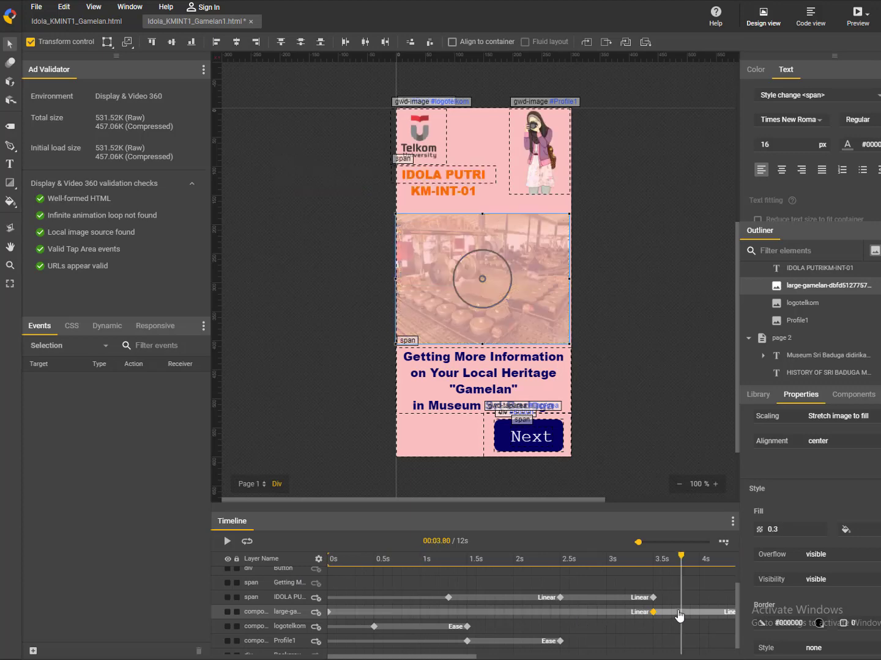
pyautogui.rightClick(680, 614)
pyautogui.click(697, 477)
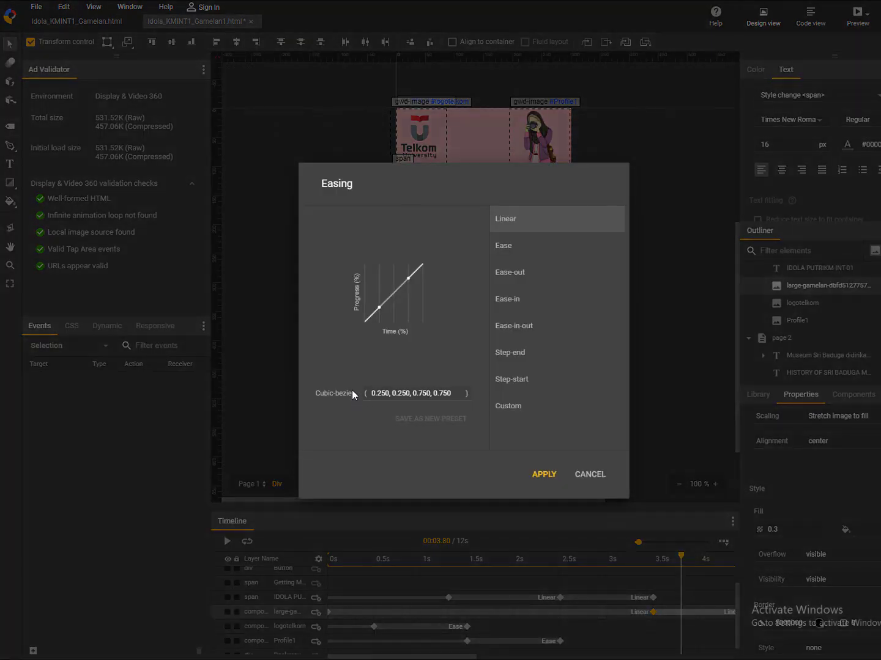
pyautogui.click(507, 248)
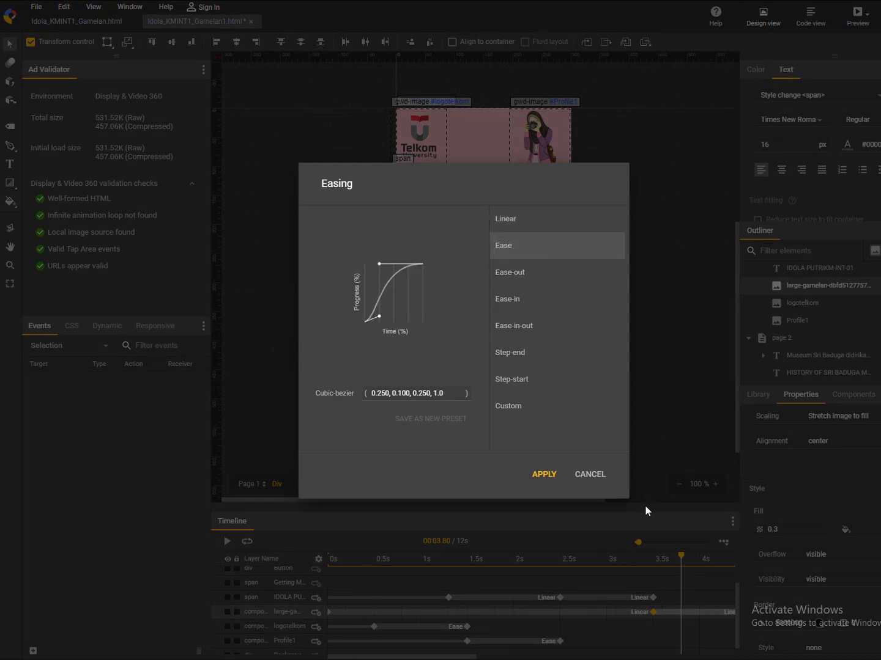
pyautogui.click(560, 481)
# Remove the gamelan image's keyframe at 0 s
pyautogui.click(456, 615)
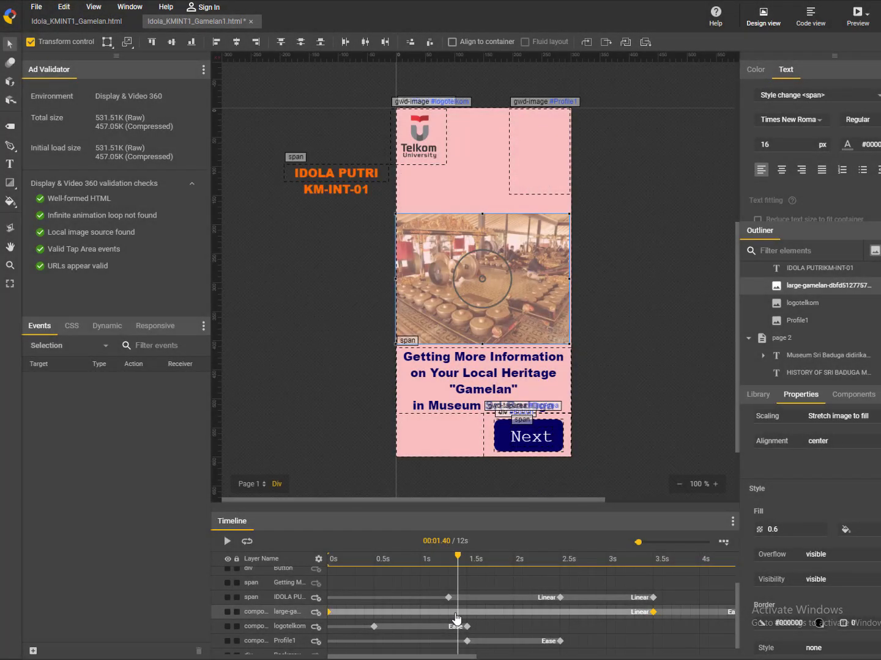
pyautogui.click(329, 614)
pyautogui.rightClick(331, 615)
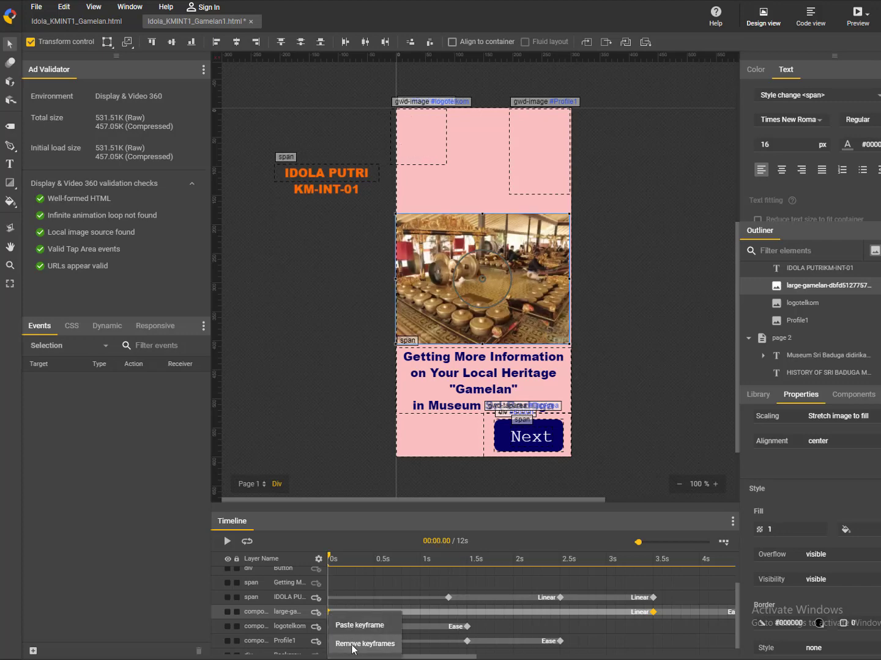
pyautogui.click(355, 643)
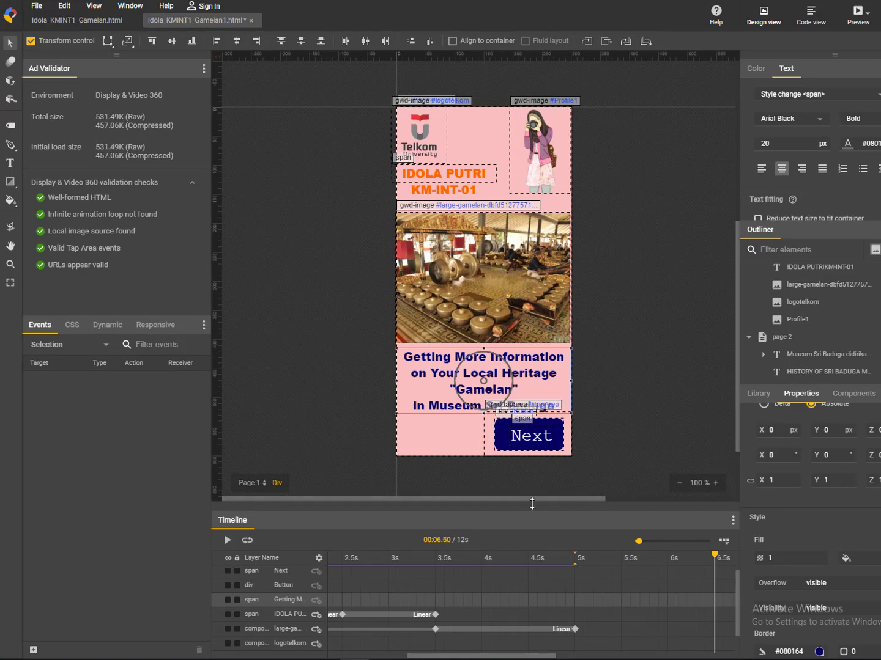
# Enlarge the timeline area and insert a keyframe for the "Getting More Information" text at 5 s
pyautogui.moveTo(534, 506); pyautogui.dragTo(552, 439)
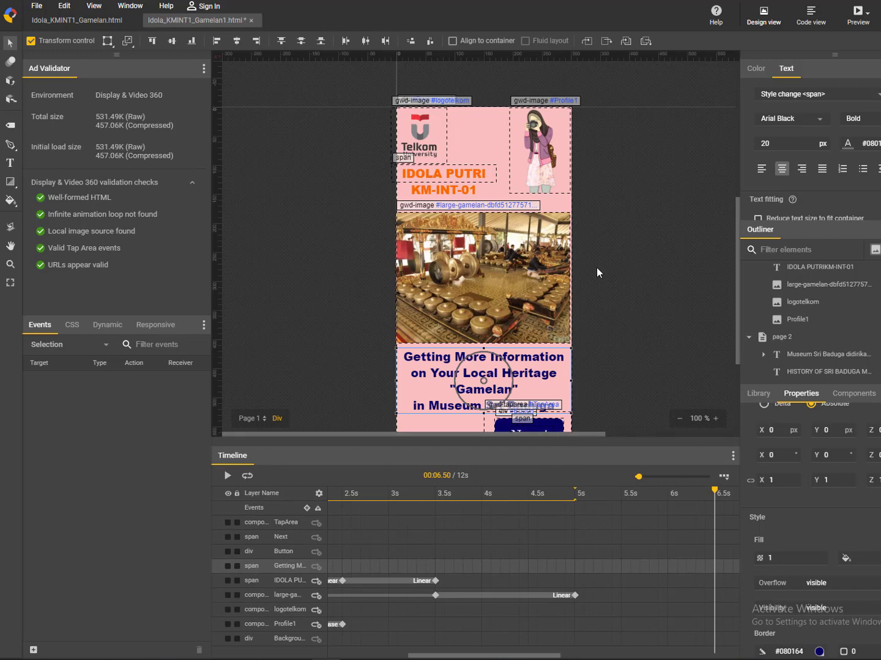
pyautogui.scroll(-1, 597, 267)
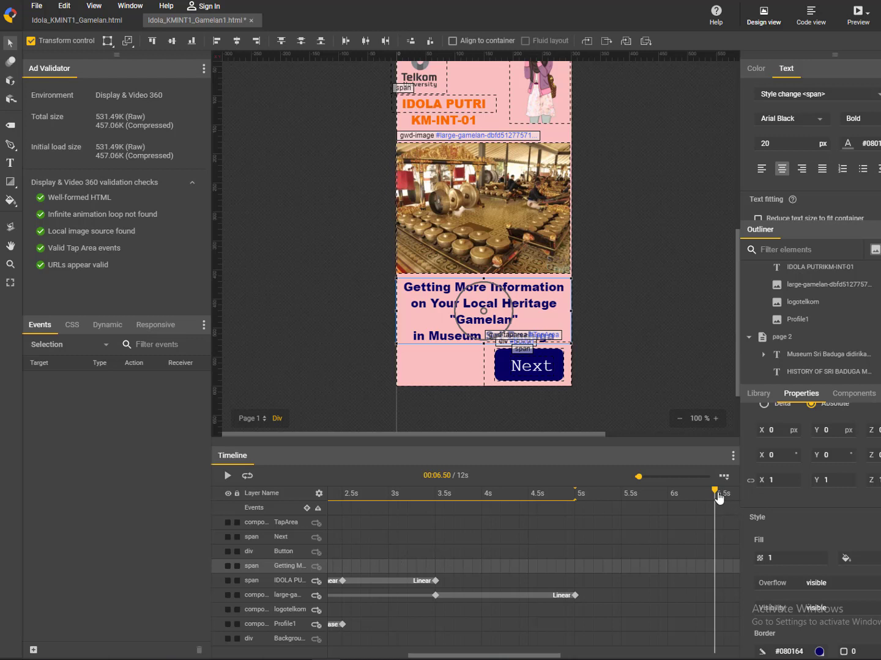
pyautogui.moveTo(718, 498); pyautogui.dragTo(613, 496)
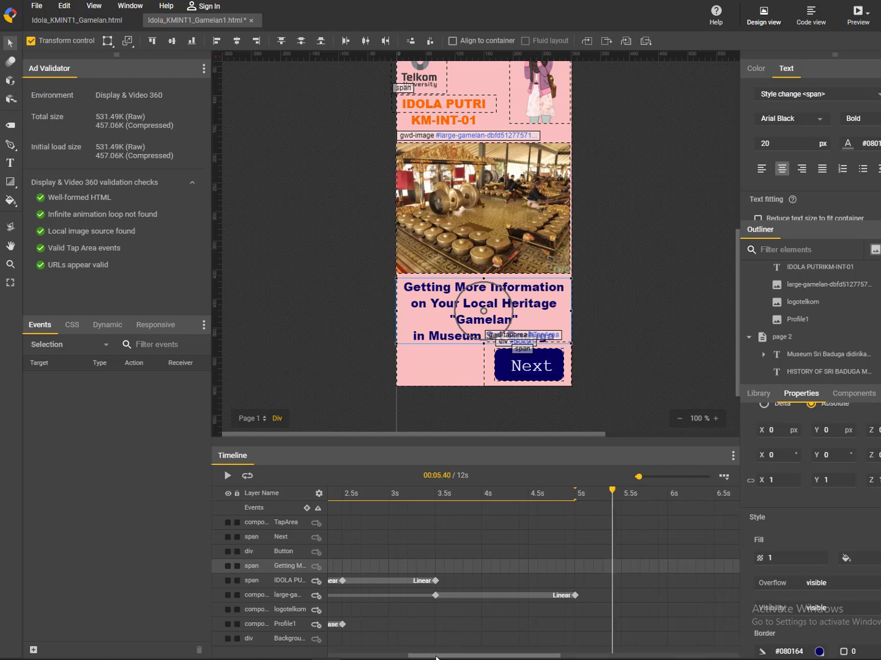
pyautogui.moveTo(436, 657); pyautogui.dragTo(499, 657)
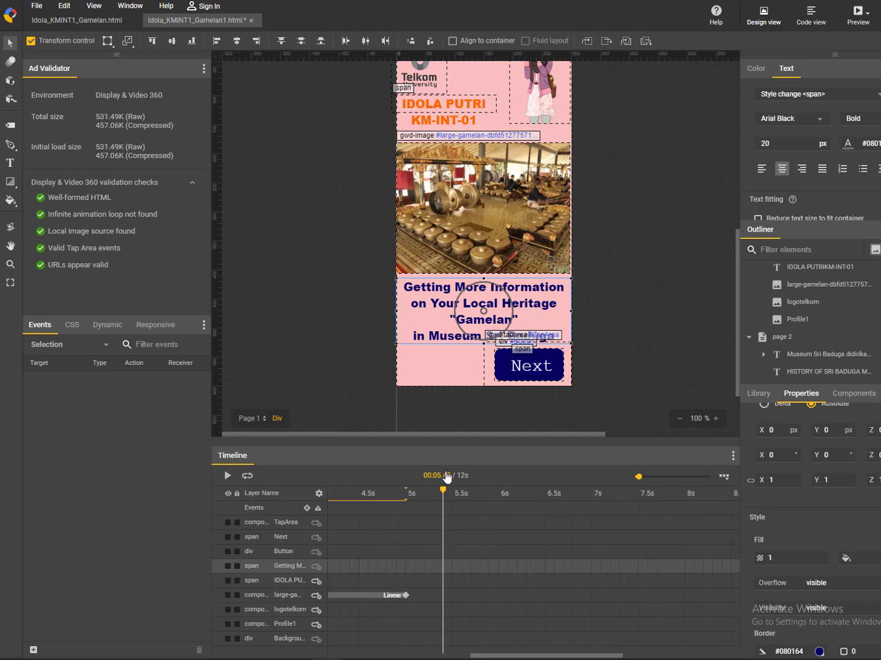
pyautogui.moveTo(443, 494); pyautogui.dragTo(406, 498)
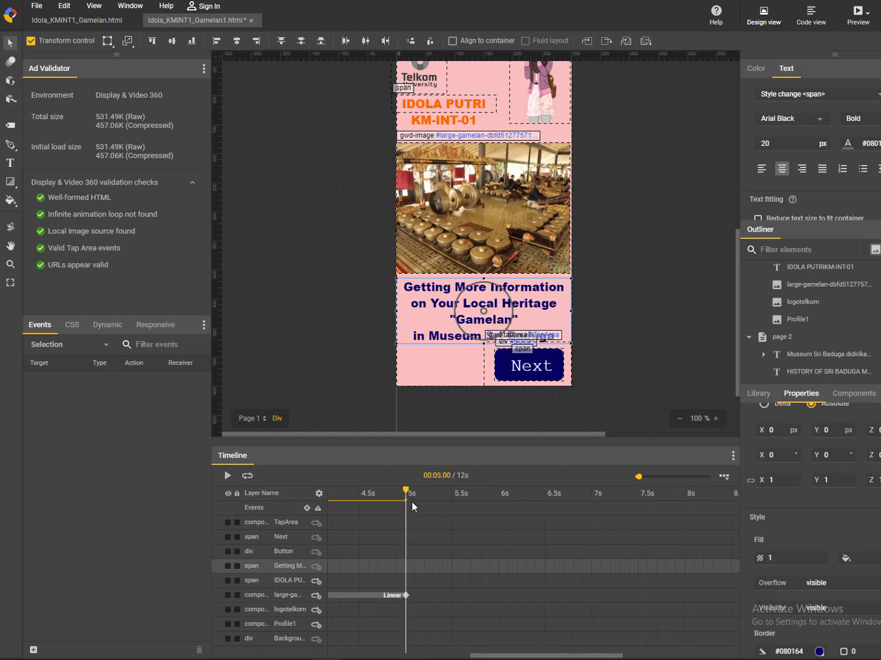
pyautogui.rightClick(407, 568)
pyautogui.click(439, 601)
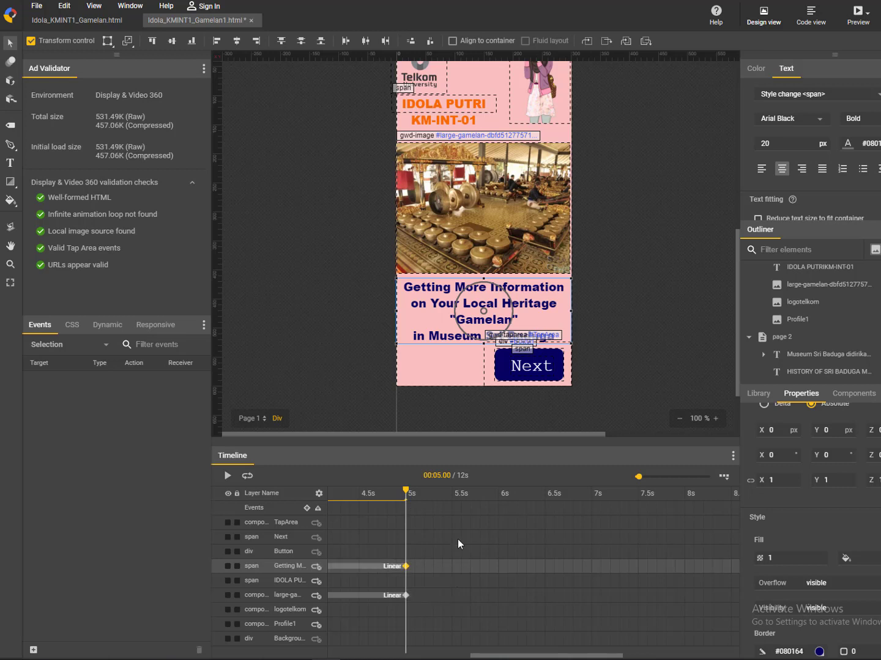
# Add a 6 s keyframe to the "Getting More Information" text and move its 5 s state off the banner's right side, to X 331, Y 6
pyautogui.moveTo(408, 496); pyautogui.dragTo(500, 499)
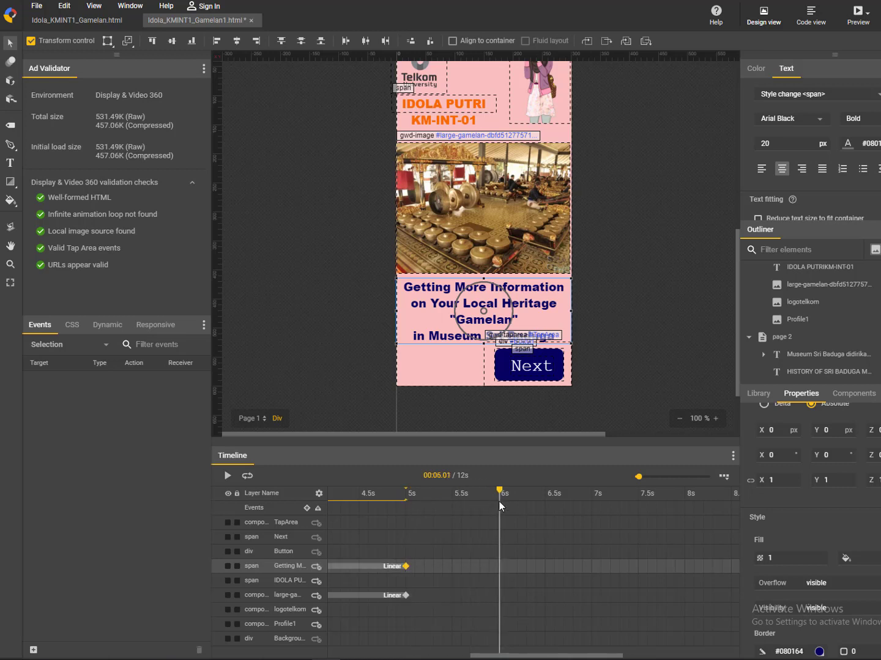
pyautogui.rightClick(498, 568)
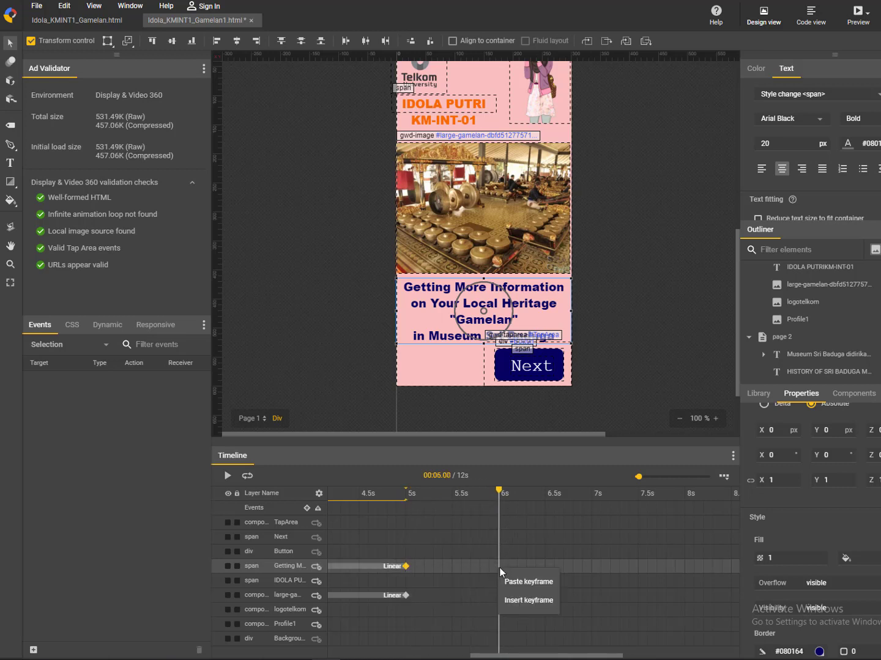
pyautogui.click(517, 602)
pyautogui.click(456, 563)
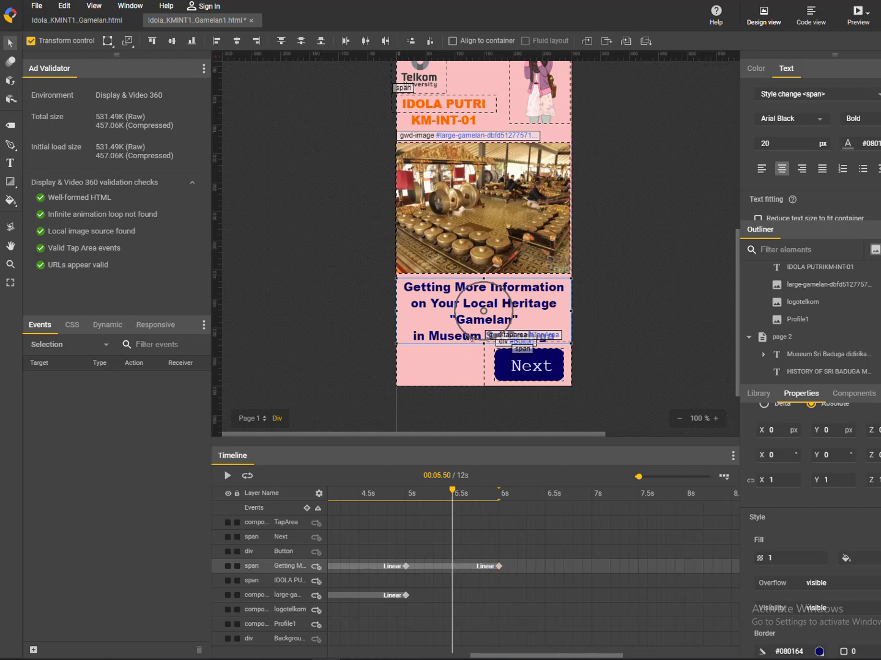
pyautogui.moveTo(473, 307); pyautogui.dragTo(647, 305)
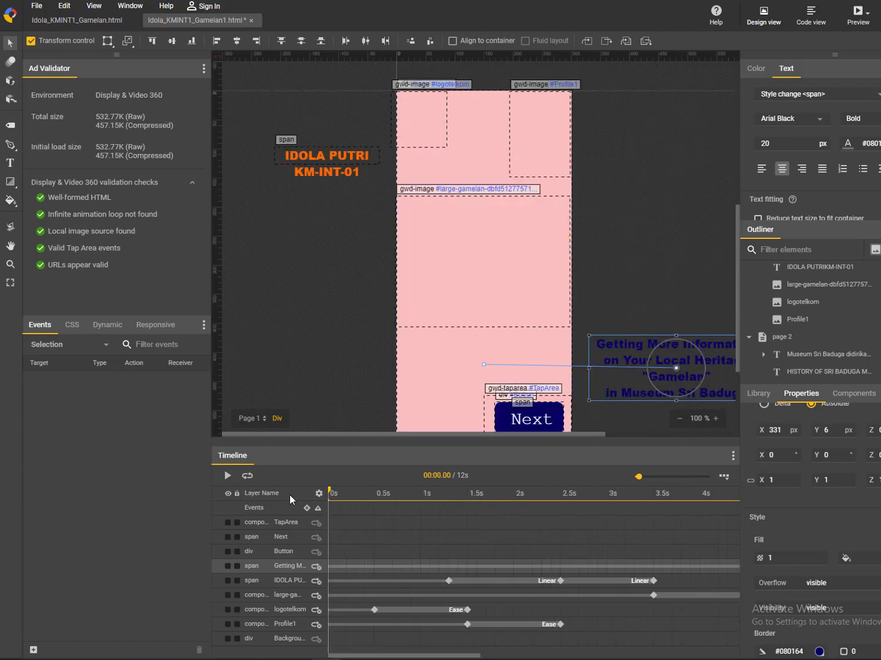
# Play the timeline from 0 s to check the "Getting More Information" text's slide-in
pyautogui.moveTo(329, 493); pyautogui.dragTo(700, 512)
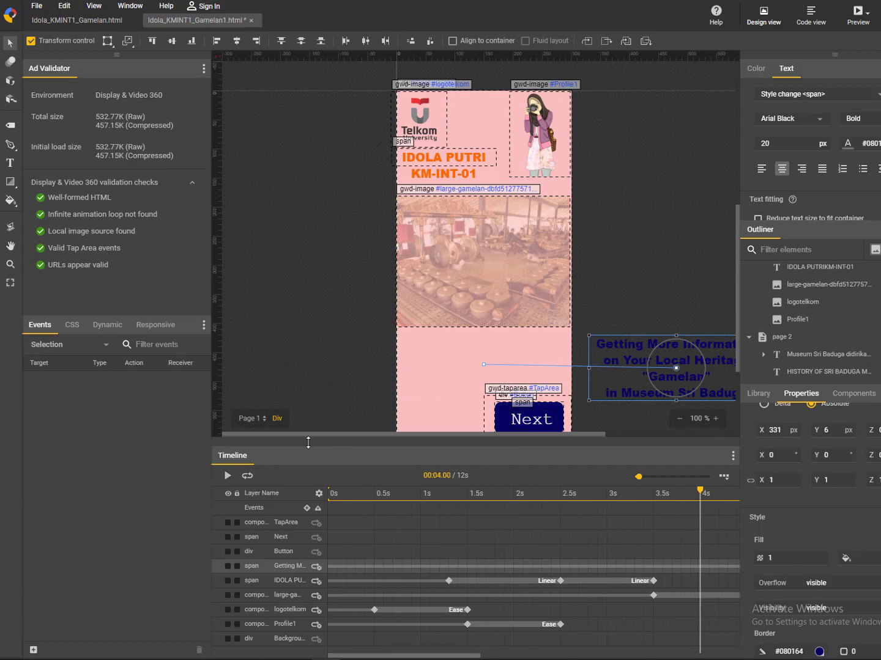
pyautogui.click(228, 476)
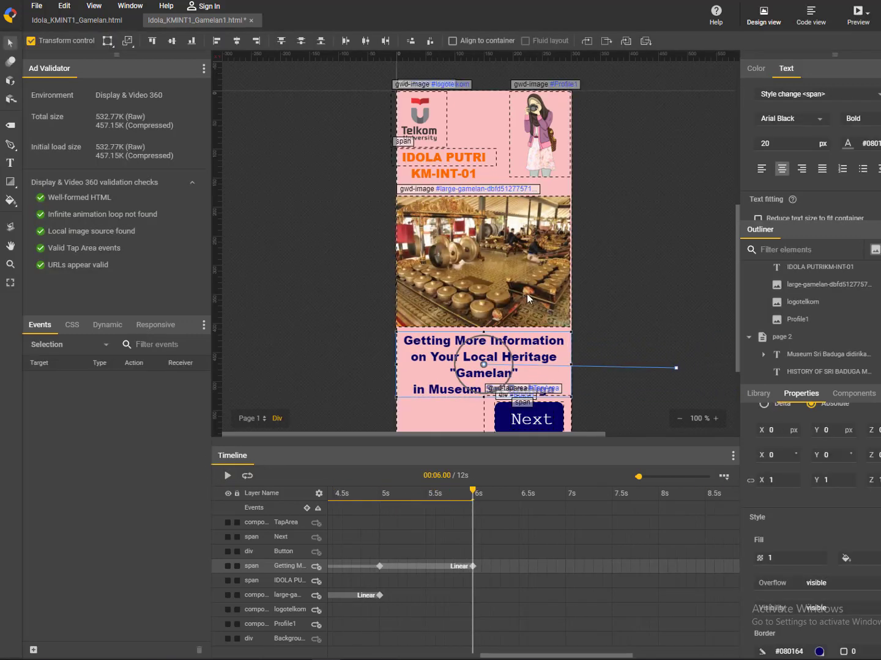
pyautogui.moveTo(466, 486); pyautogui.dragTo(185, 461)
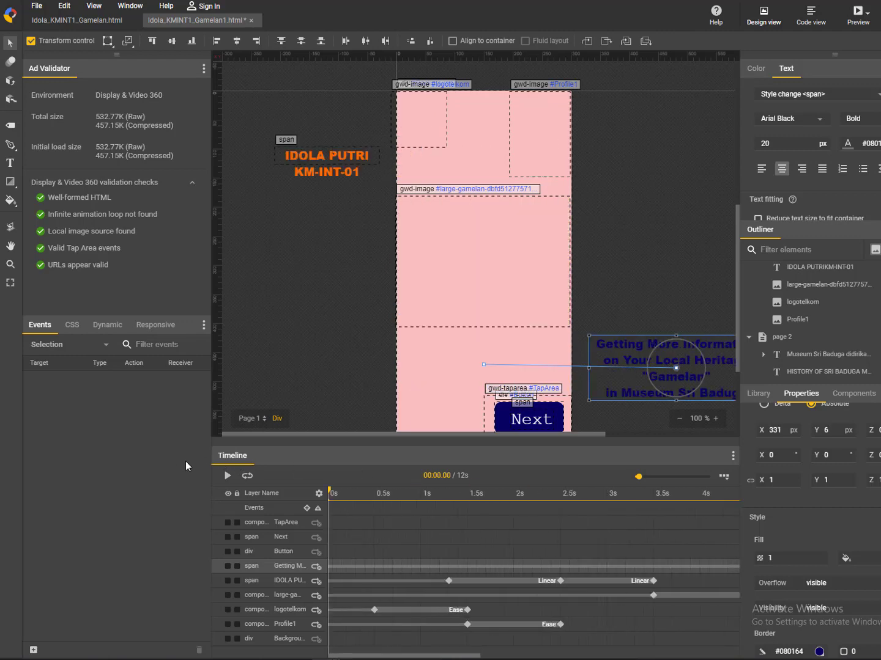
pyautogui.click(228, 476)
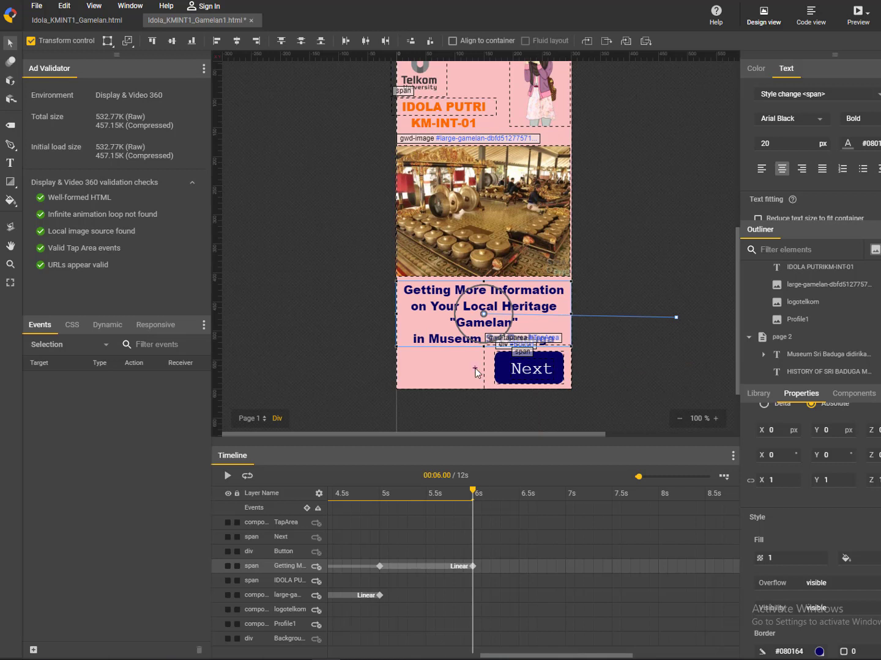
# Move the gamelan image's end keyframe to 6 s
pyautogui.click(475, 226)
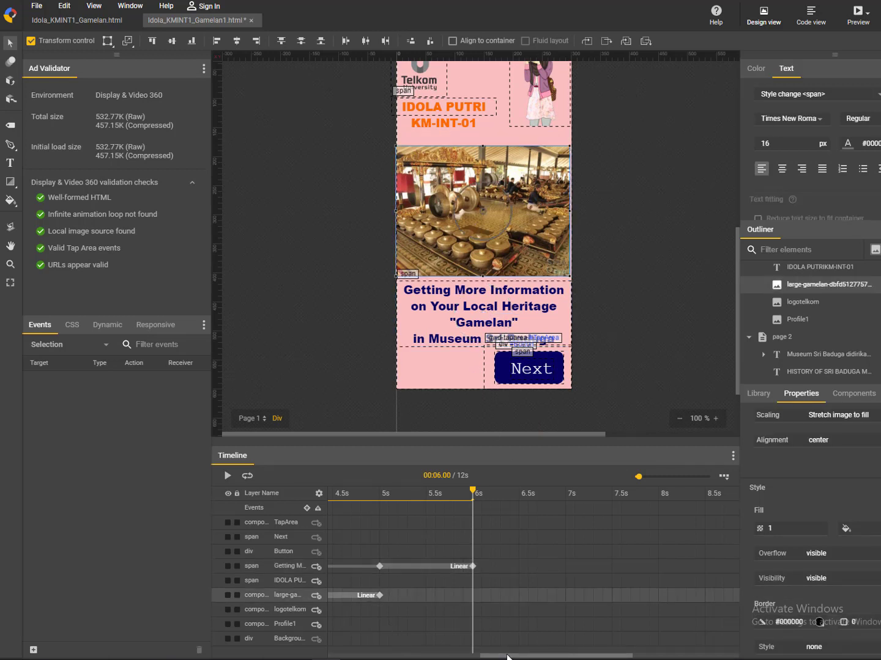
pyautogui.moveTo(507, 655); pyautogui.dragTo(487, 647)
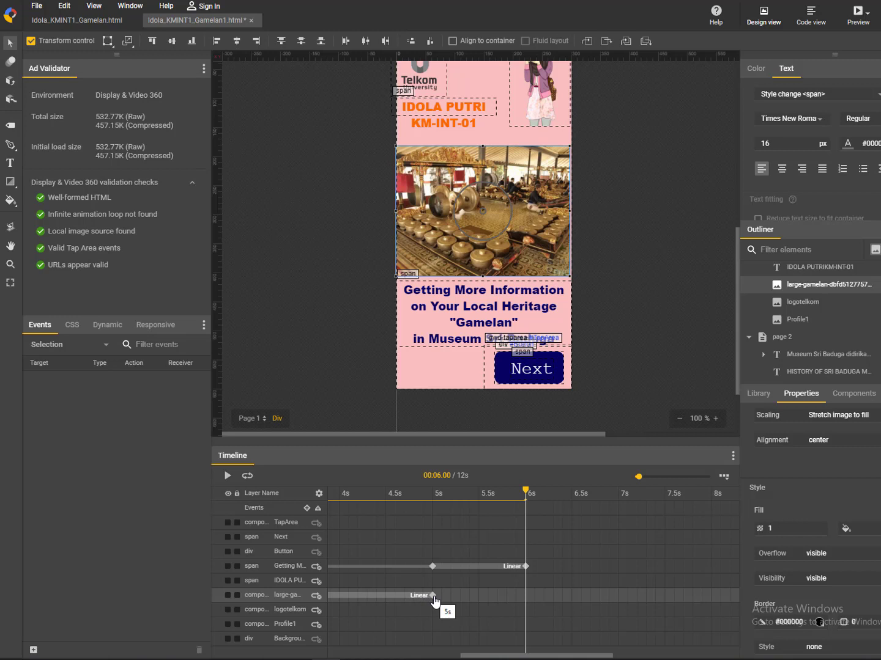
pyautogui.moveTo(526, 493); pyautogui.dragTo(494, 525)
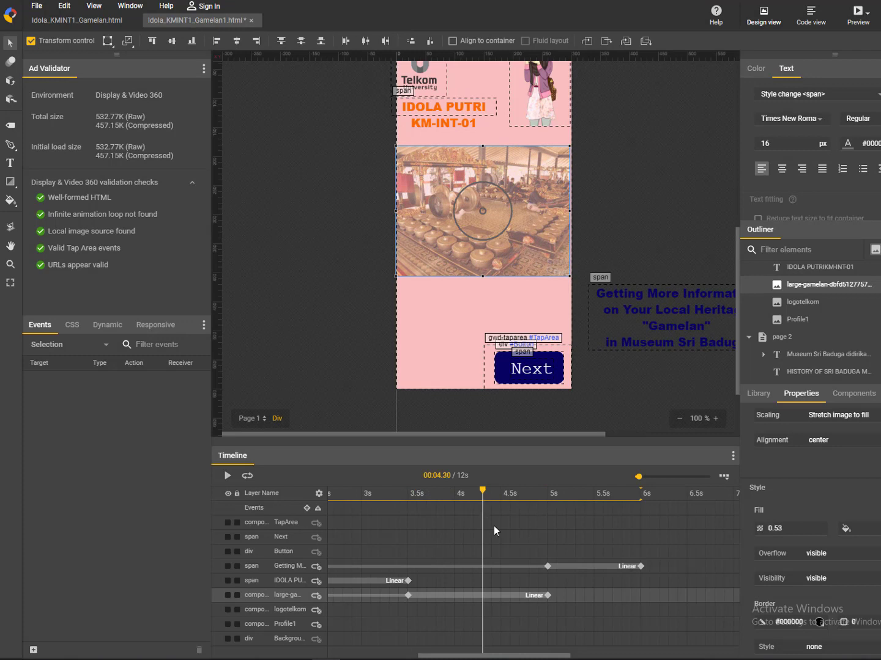
pyautogui.click(548, 597)
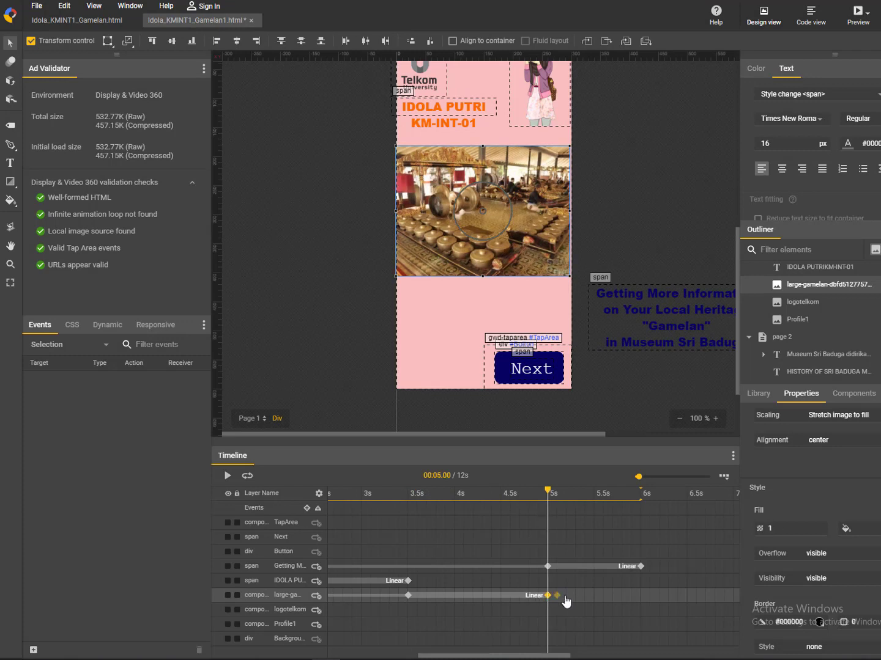
pyautogui.click(639, 606)
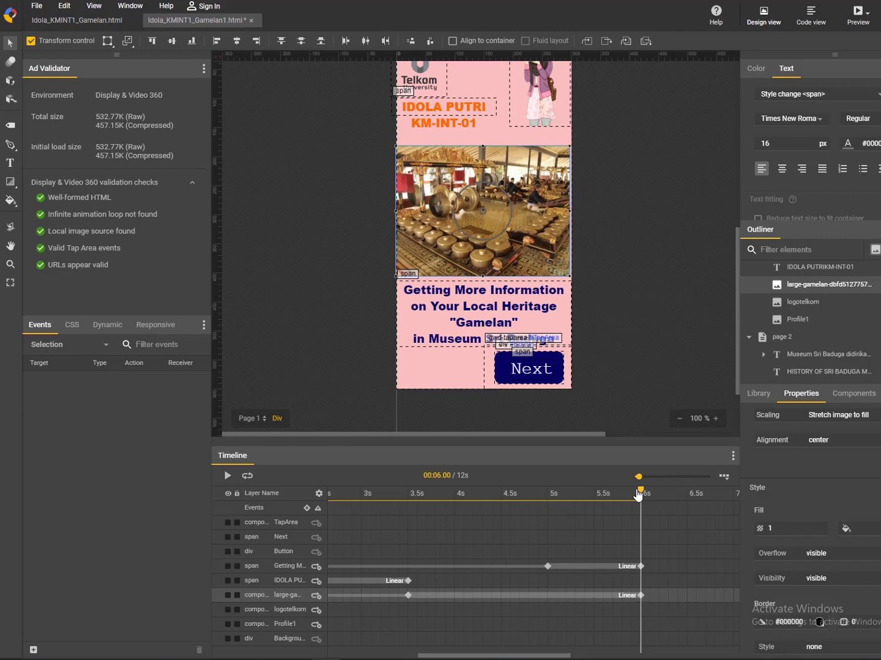
# Play the timeline from 0 s, preview the banner in the browser and return to Google Web Designer
pyautogui.moveTo(639, 494); pyautogui.dragTo(135, 510)
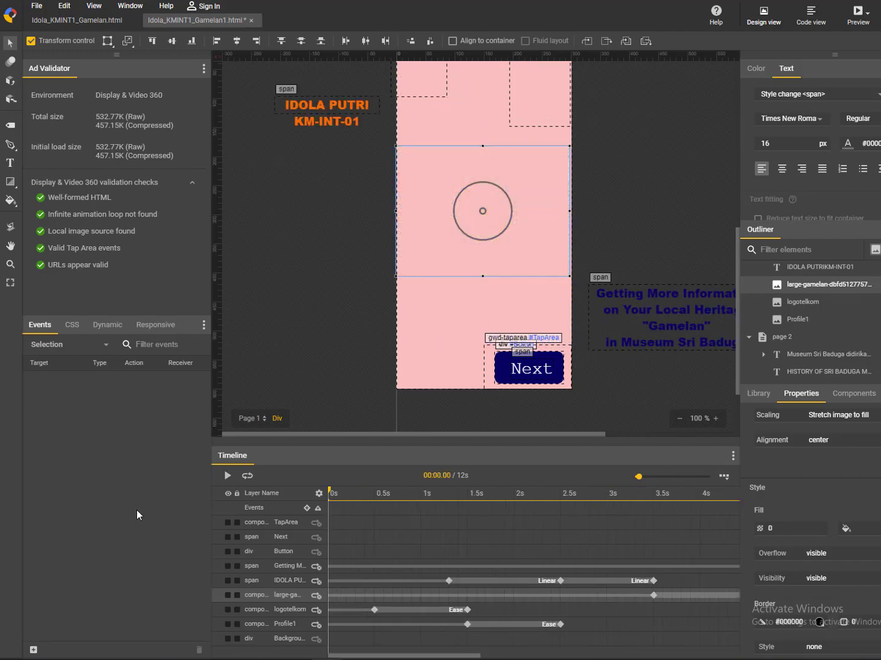
pyautogui.click(226, 476)
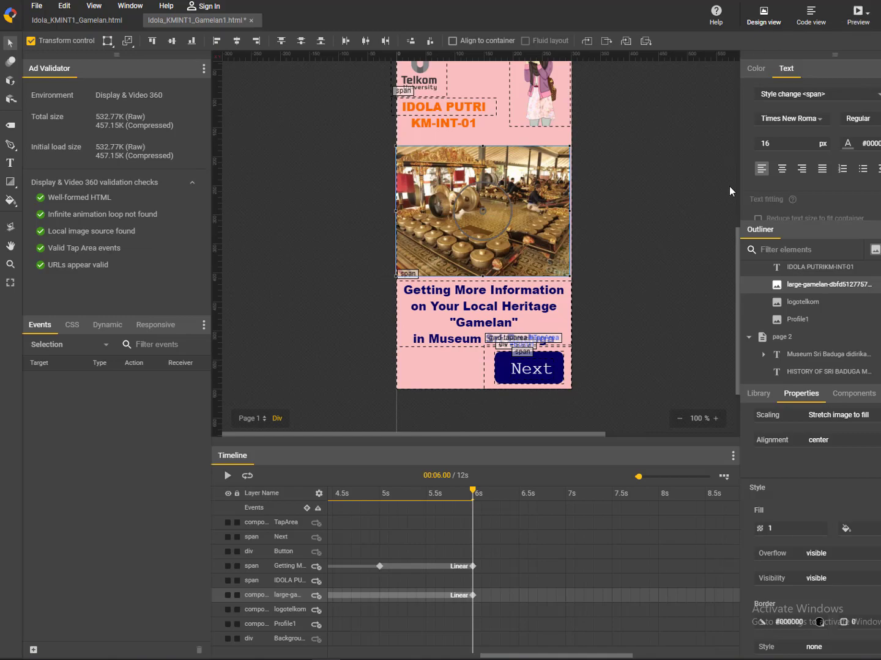
pyautogui.hotkey('ctrl', 'Return')
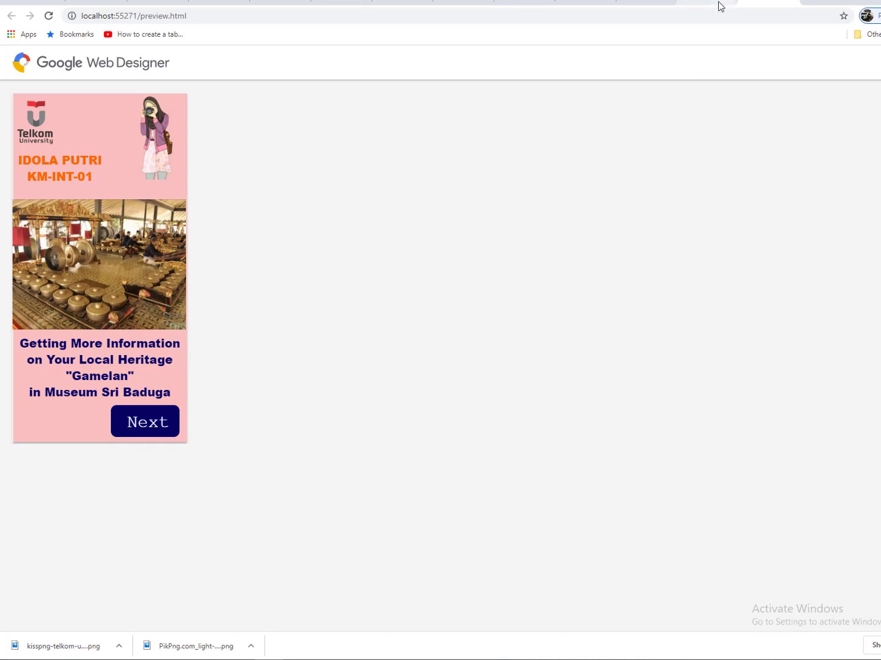
pyautogui.click(326, 659)
pyautogui.click(614, 296)
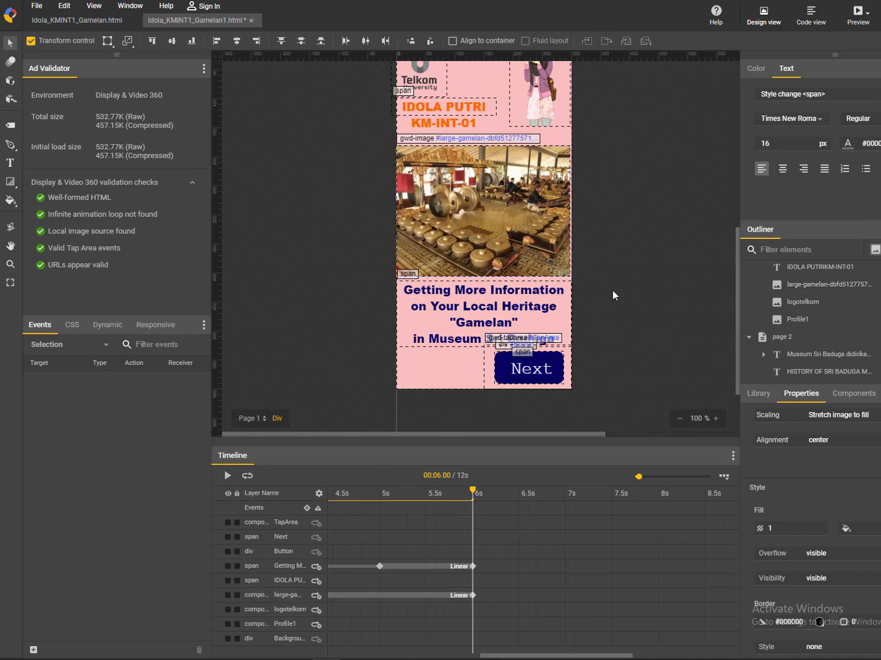
# Insert keyframes at 6.3 s for both the Next text and the Button shape behind it
pyautogui.click(499, 370)
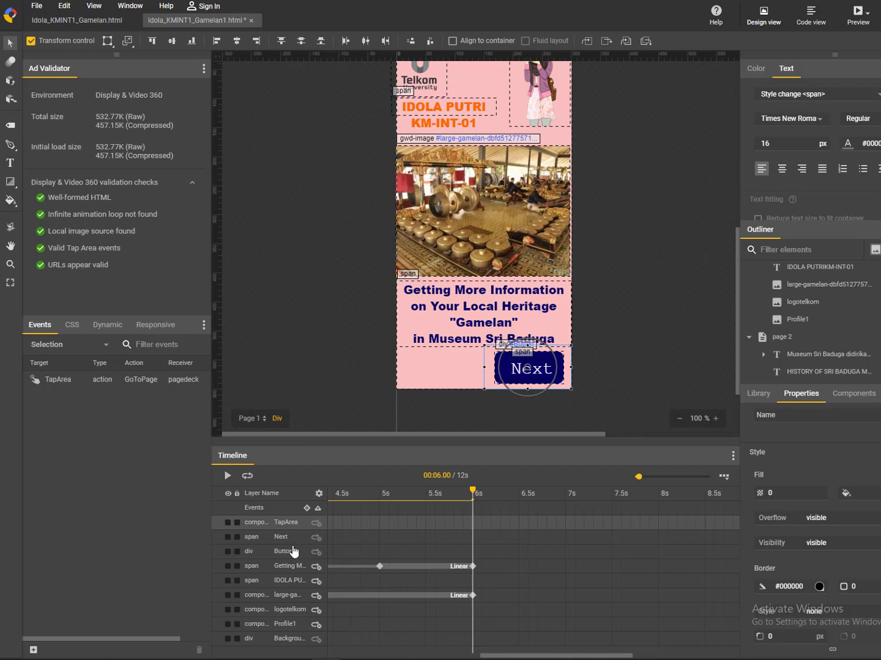
pyautogui.click(276, 541)
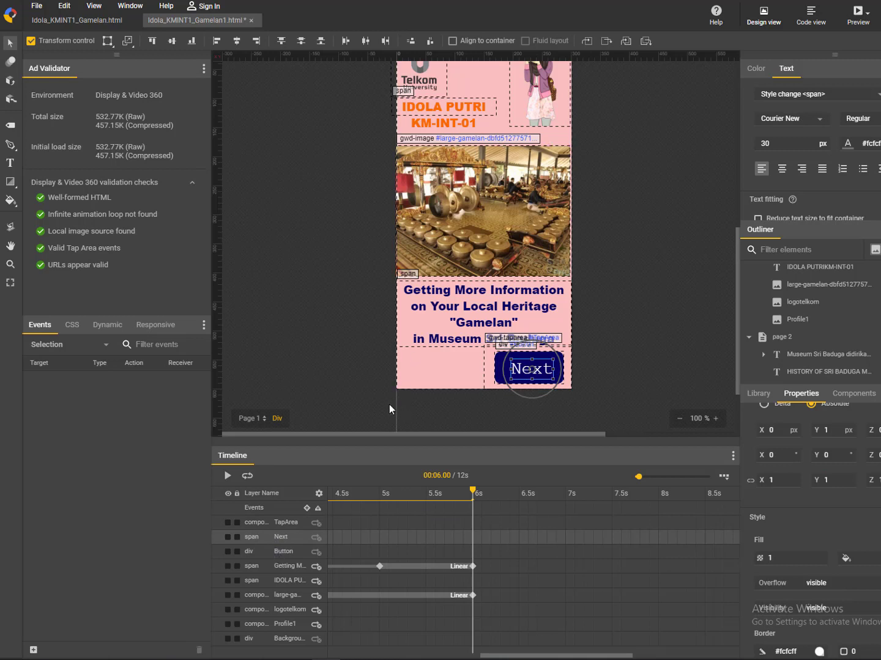
pyautogui.keyDown('shift'); pyautogui.click(289, 554); pyautogui.keyUp('shift')
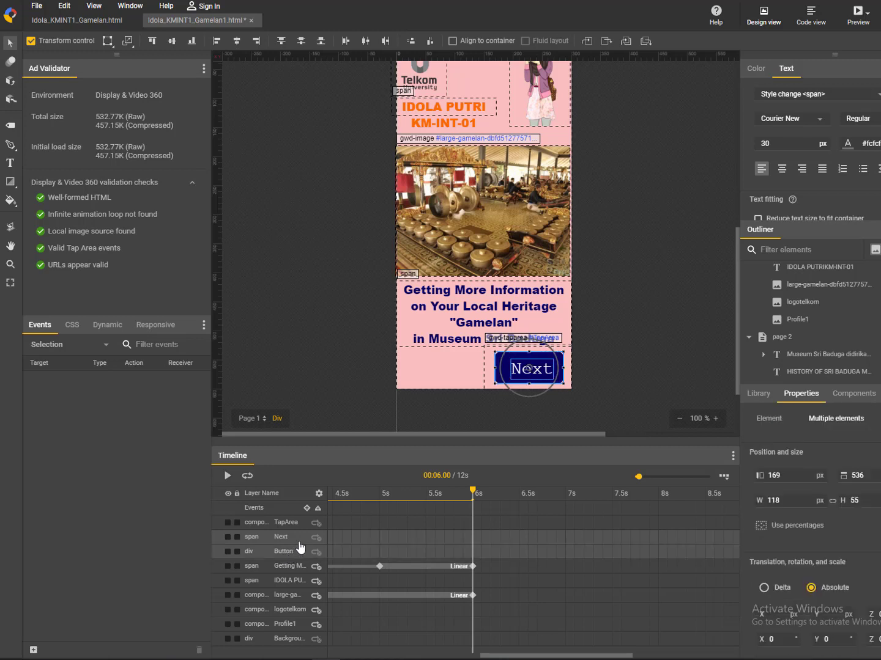
pyautogui.click(500, 493)
pyautogui.rightClick(498, 543)
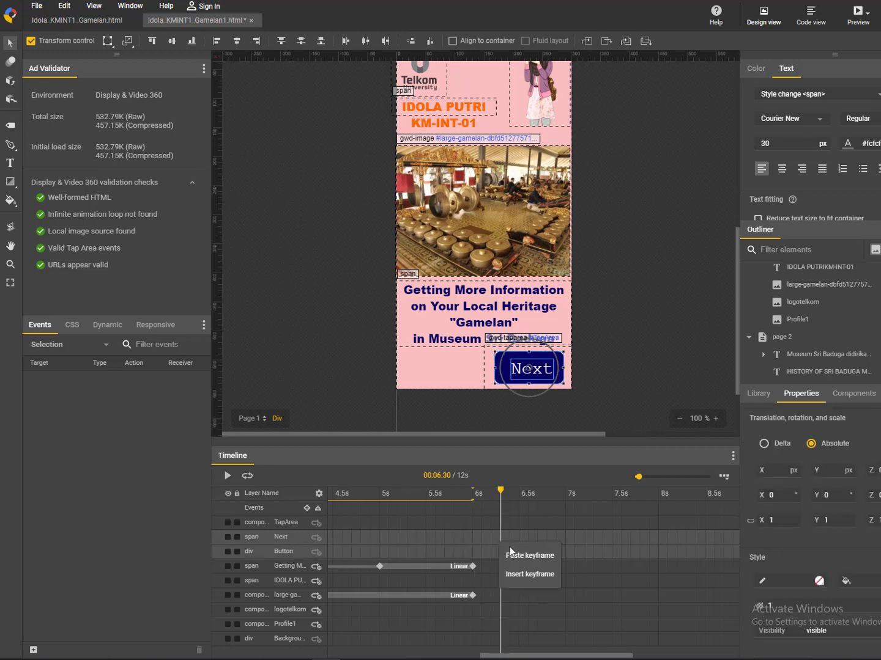
pyautogui.click(525, 573)
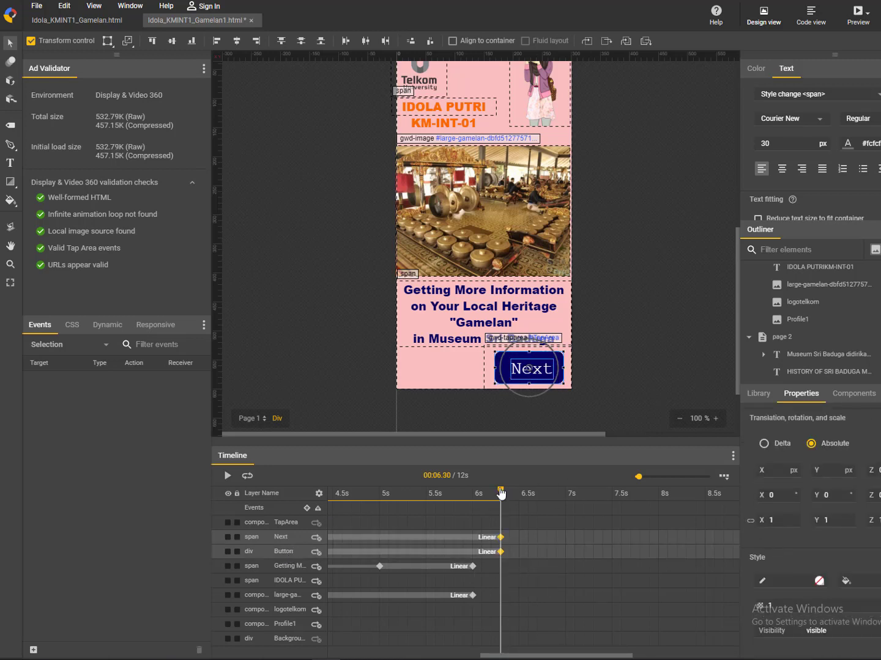
# Insert keyframes at 7.5 s for both the Next text and the Button shape behind it
pyautogui.moveTo(500, 493); pyautogui.dragTo(612, 505)
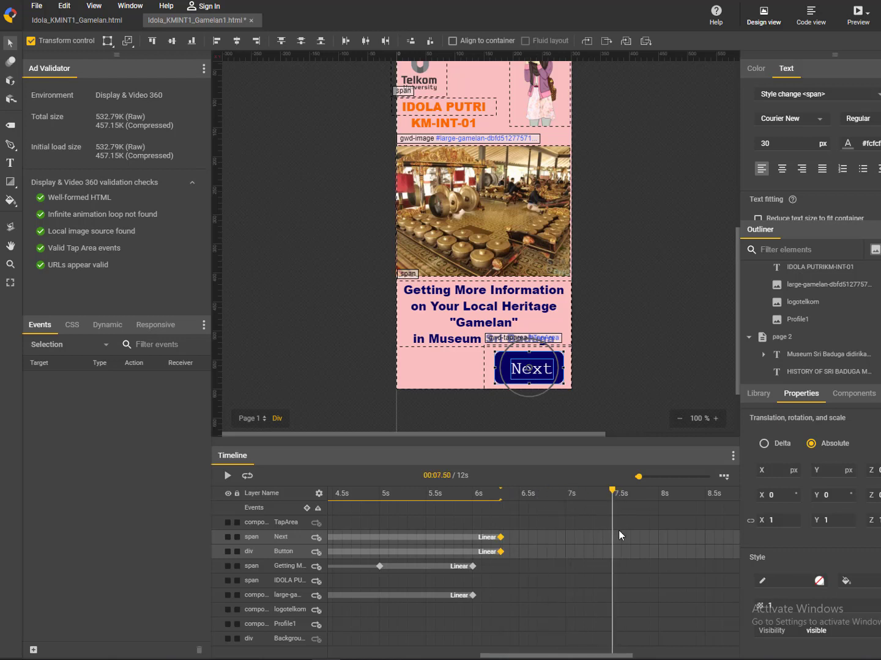
pyautogui.rightClick(612, 543)
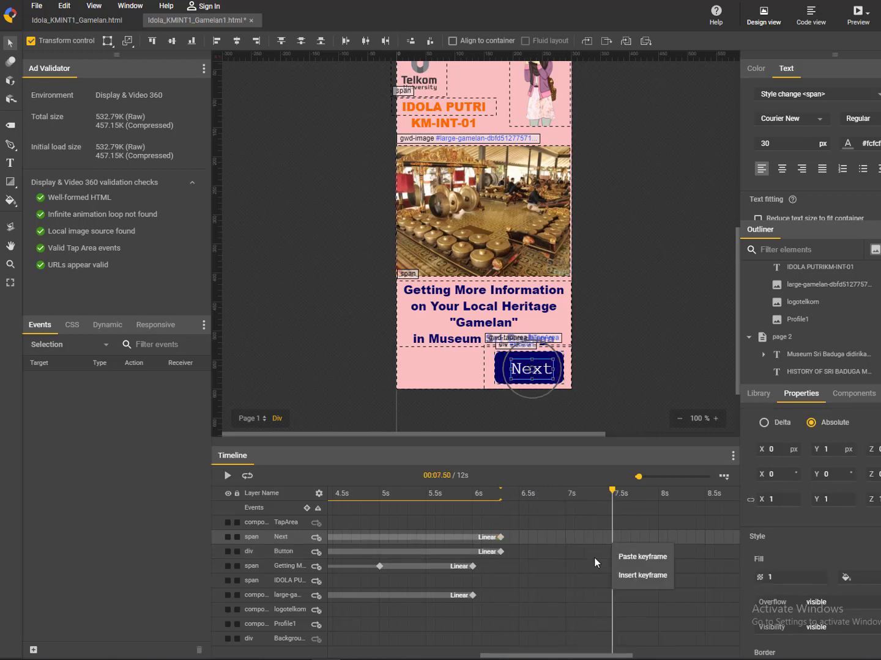
pyautogui.click(576, 550)
pyautogui.click(612, 532)
pyautogui.rightClick(614, 534)
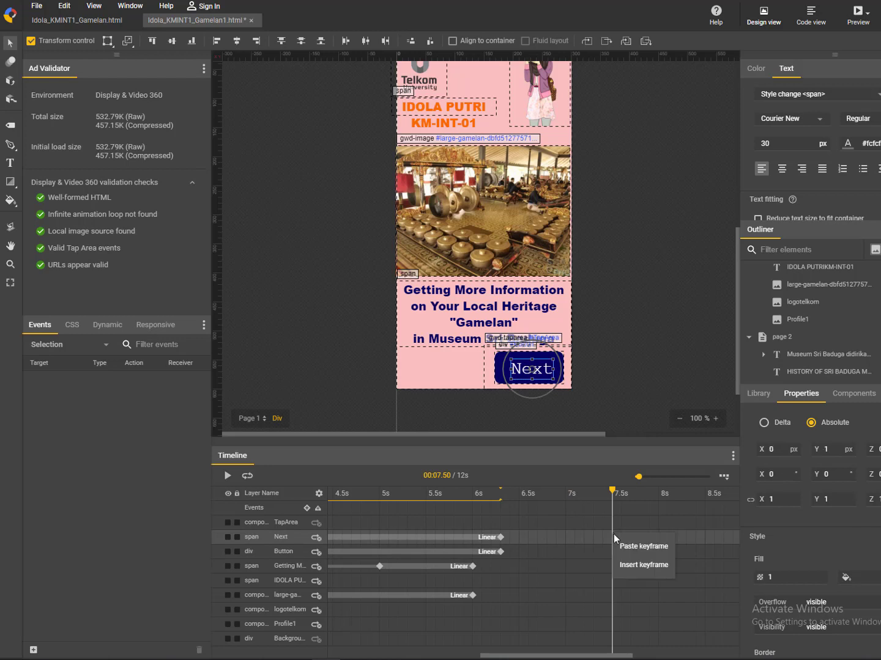
pyautogui.click(629, 563)
pyautogui.rightClick(611, 552)
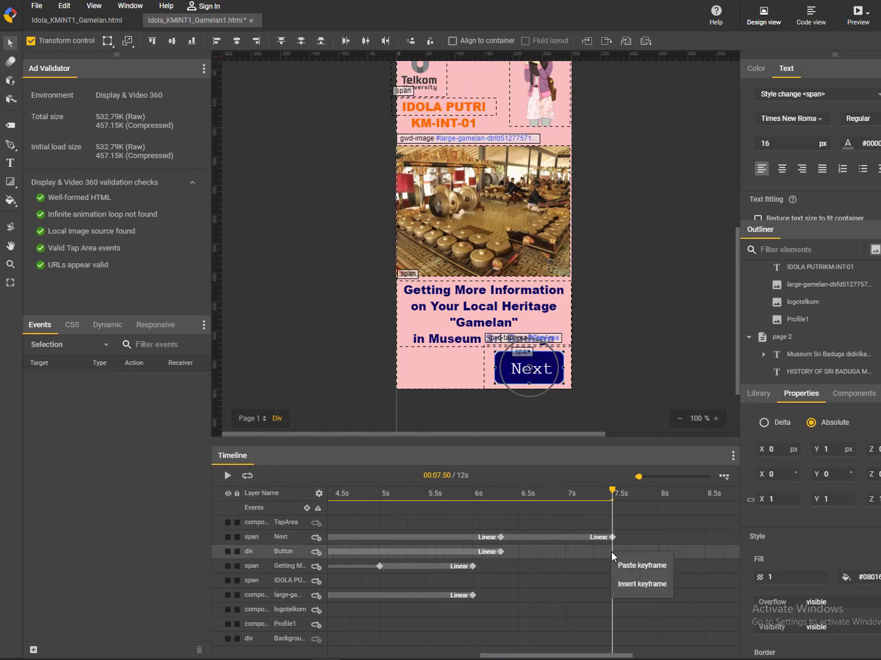
pyautogui.click(625, 582)
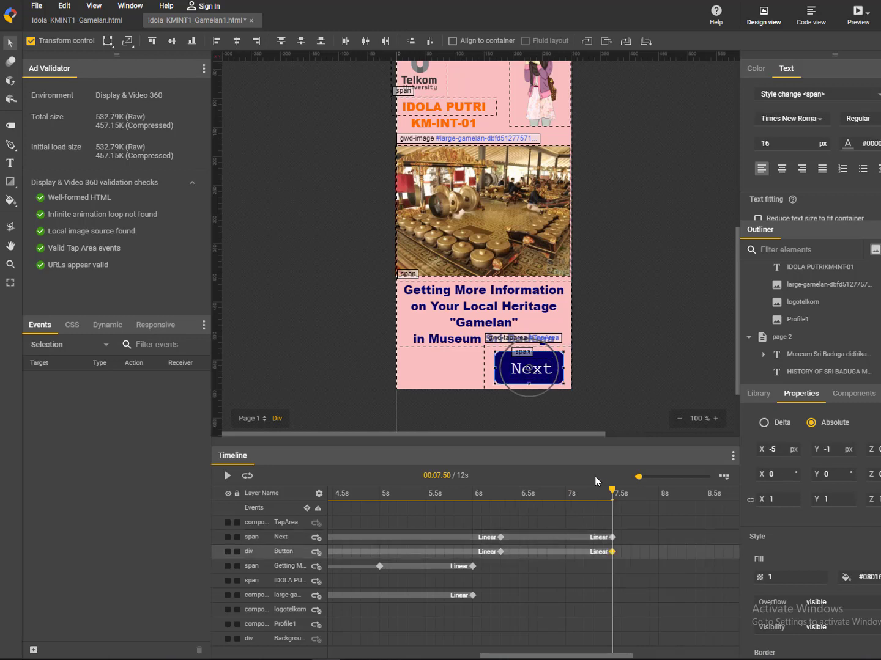
# Set the Next text's opacity to 0 at its 6.3 s keyframe
pyautogui.click(500, 538)
pyautogui.rightClick(501, 538)
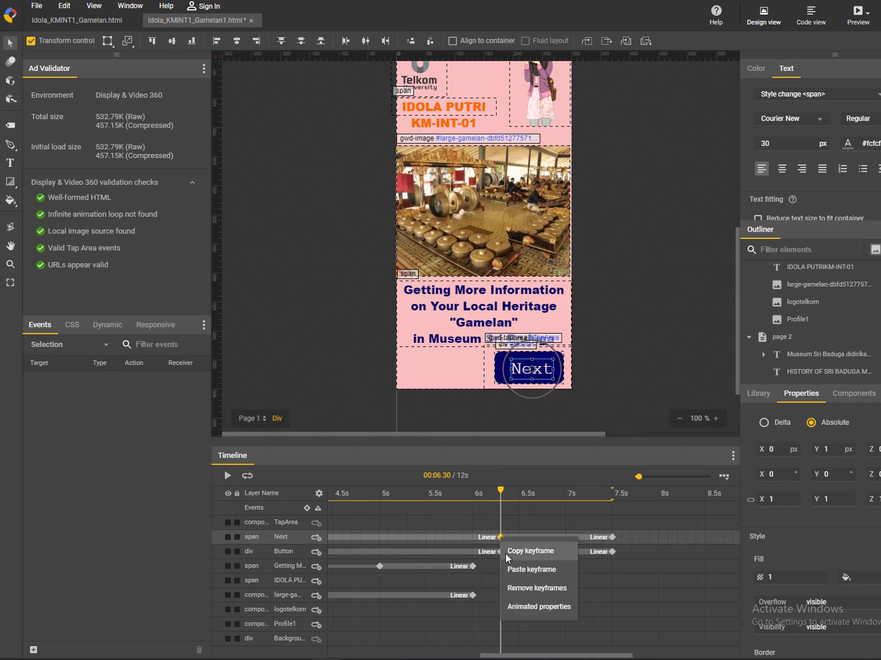
pyautogui.click(492, 536)
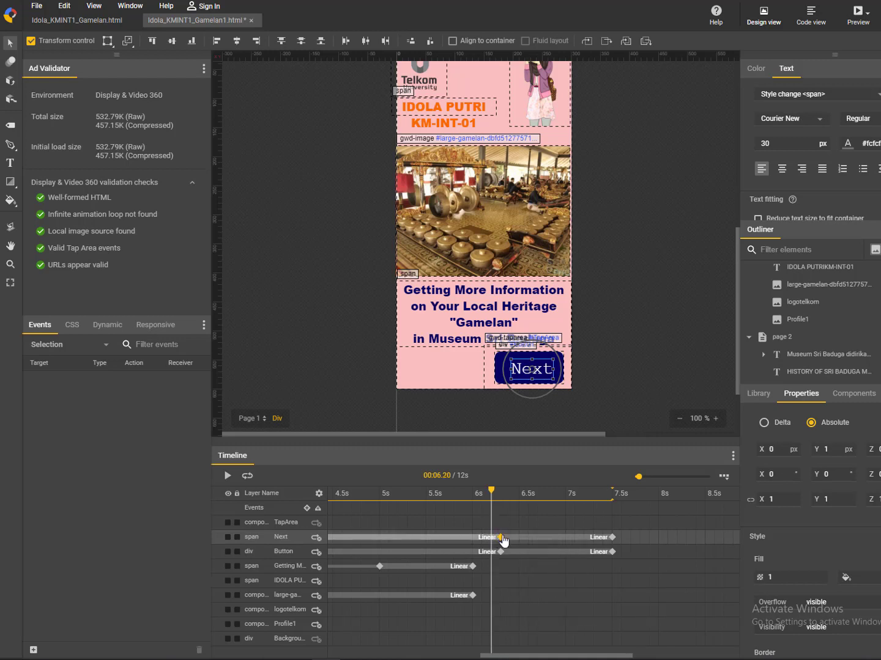
pyautogui.click(500, 537)
pyautogui.click(793, 574)
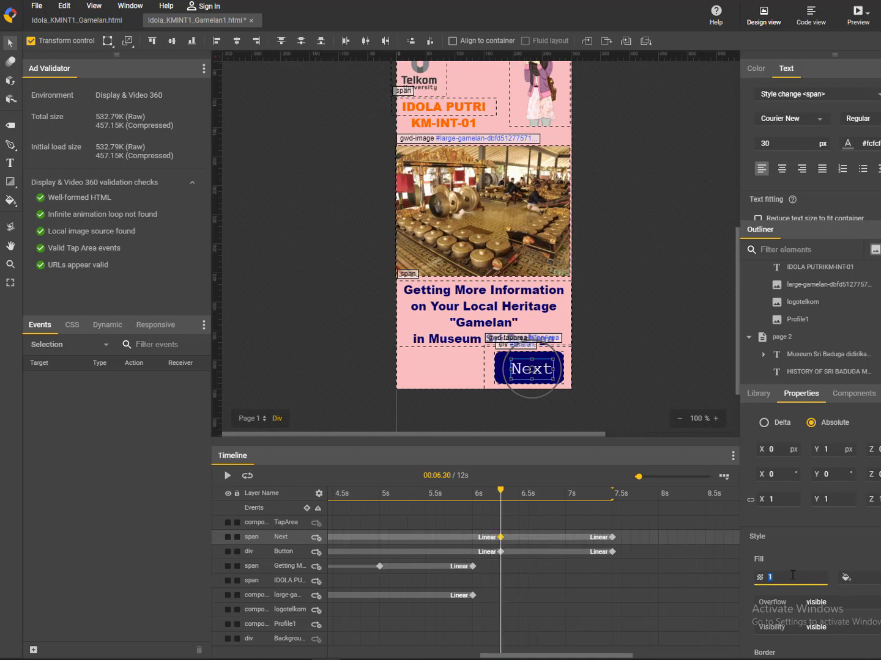
# Try setting the Button shape's opacity to 0 at 6.3 s, and remove its stray keyframe at 6.4 s
pyautogui.click(501, 552)
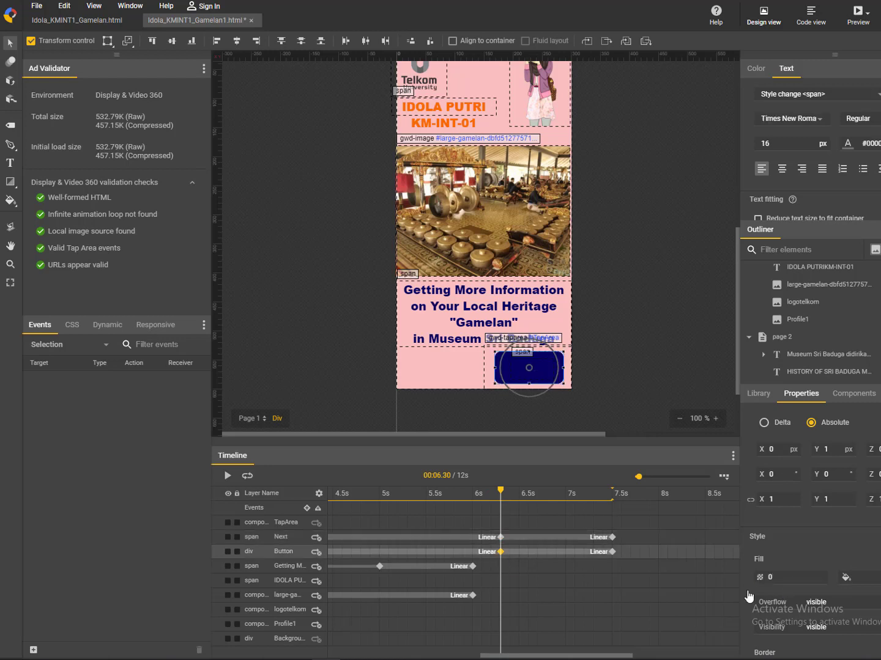
pyautogui.click(784, 577)
pyautogui.click(509, 577)
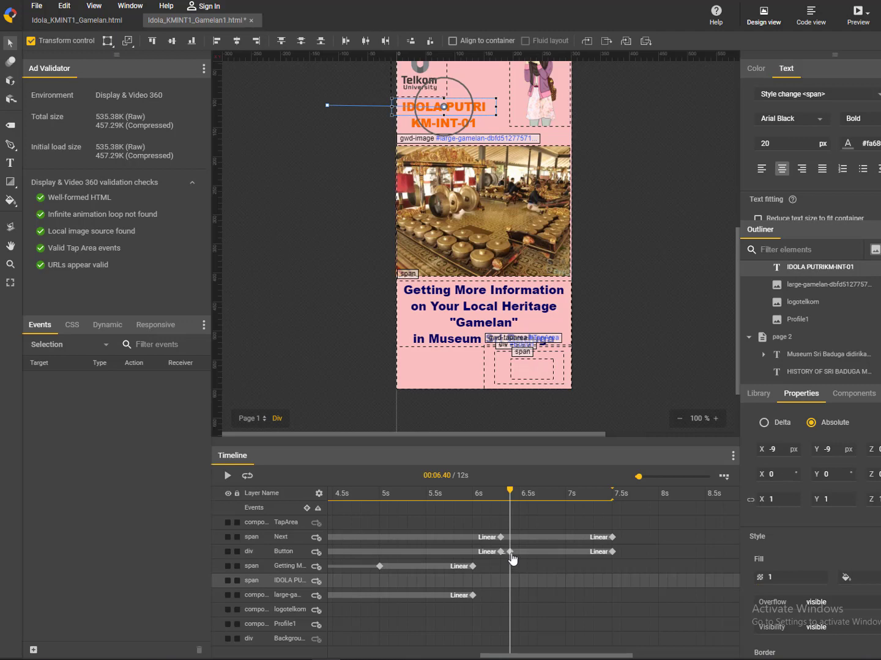
pyautogui.click(509, 552)
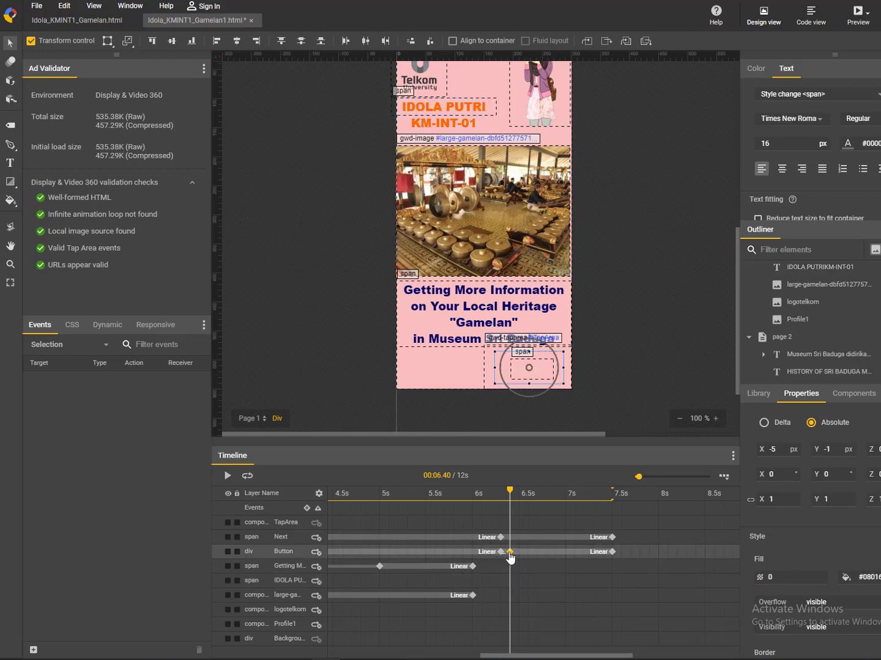
pyautogui.rightClick(510, 553)
pyautogui.click(542, 605)
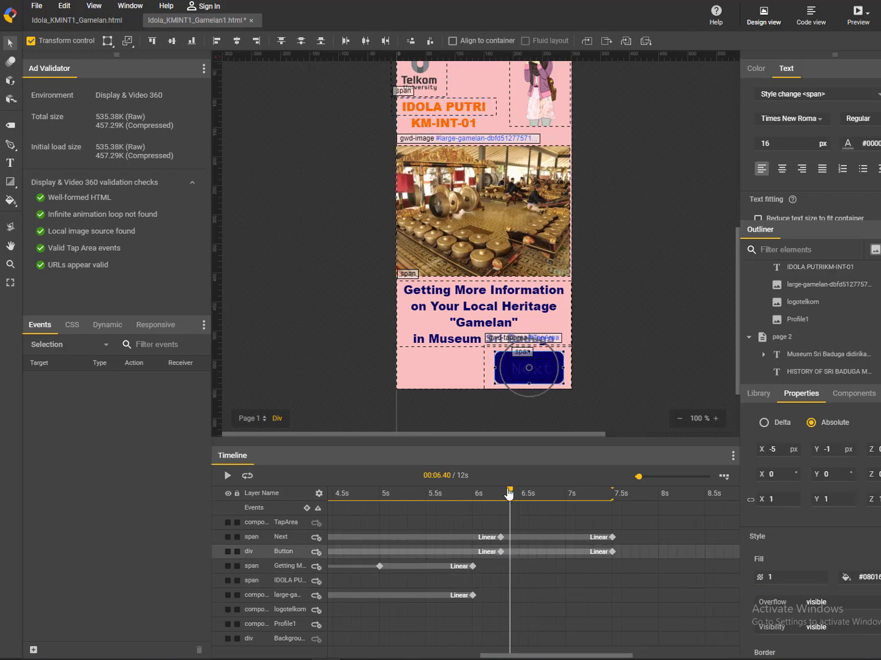
# Remove the 0 s keyframes from the Next text and the Button shape
pyautogui.moveTo(509, 492); pyautogui.dragTo(257, 475)
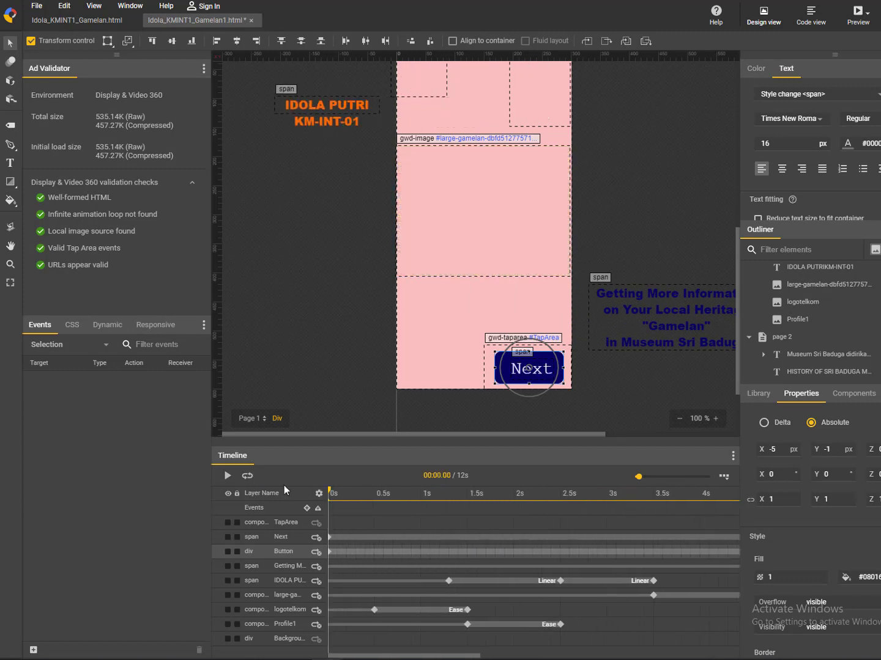
pyautogui.click(328, 538)
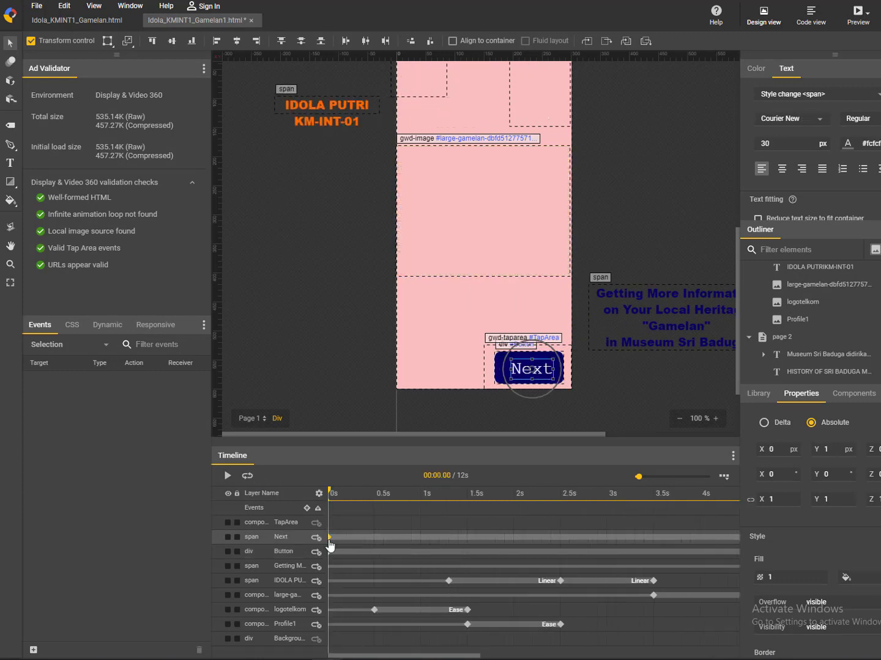
pyautogui.rightClick(329, 540)
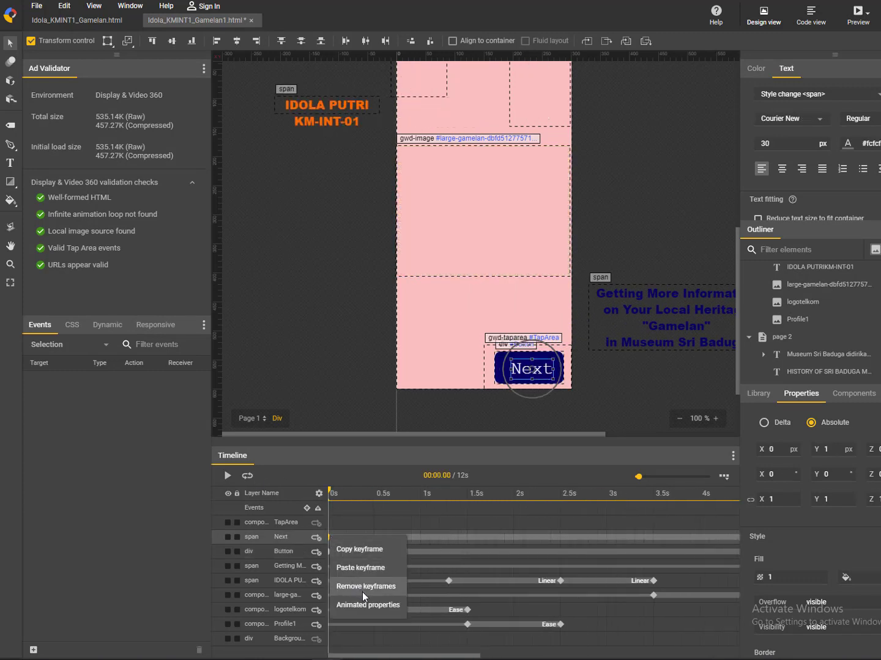
pyautogui.click(361, 586)
pyautogui.rightClick(329, 553)
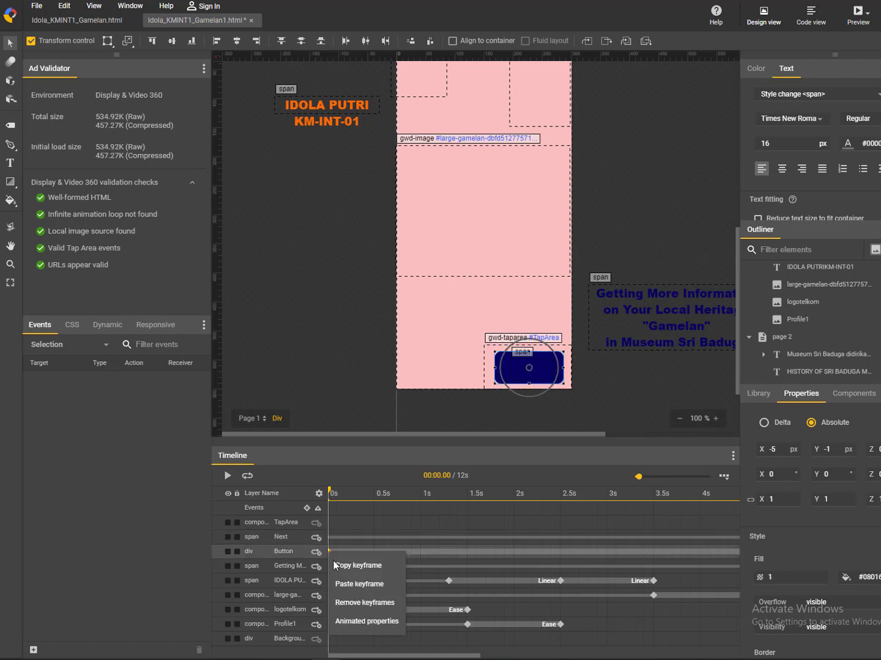
pyautogui.click(344, 600)
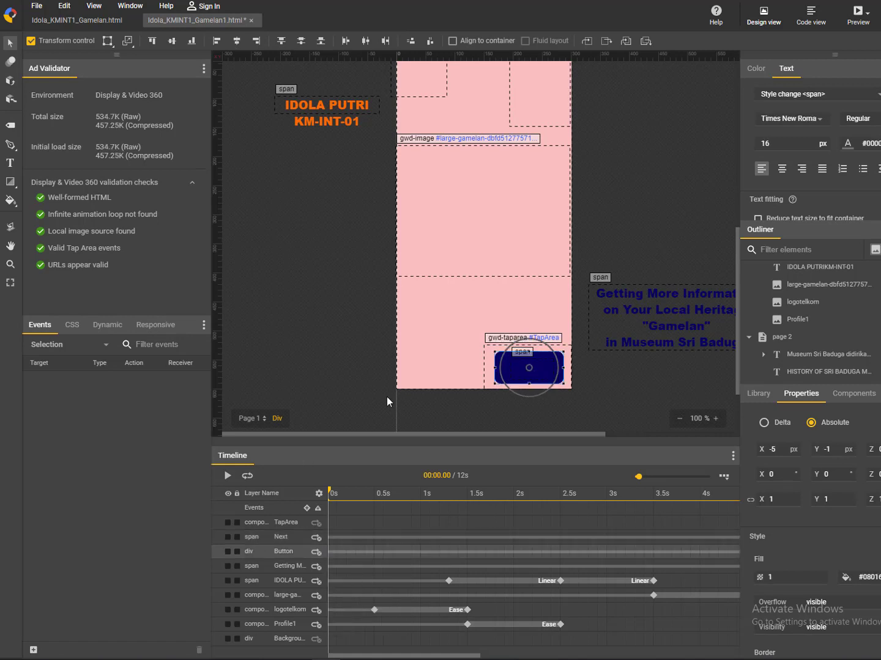
# Play the timeline from 0 s and again from 6.1 s to check the Next button's fade-in
pyautogui.click(225, 476)
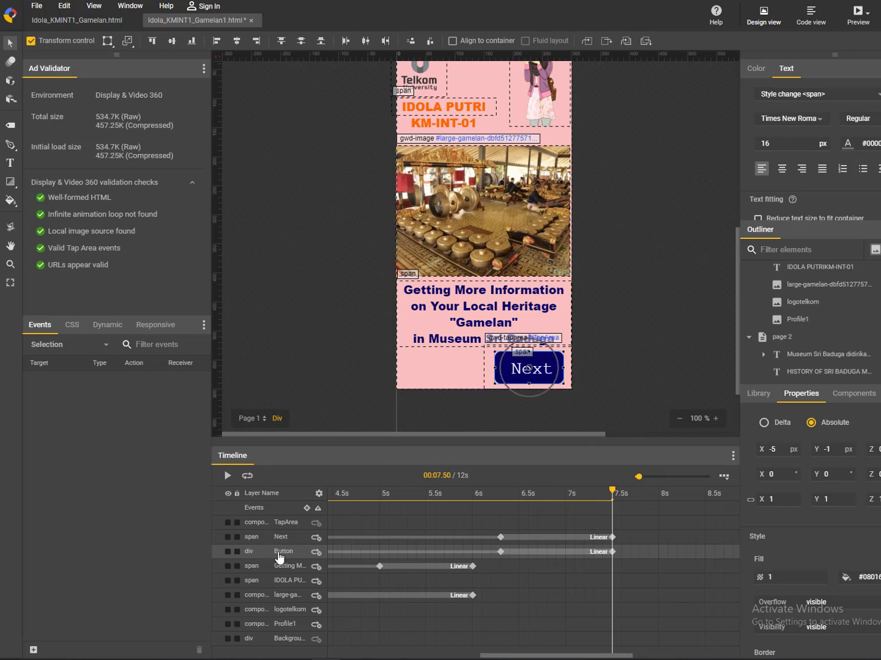
pyautogui.click(501, 553)
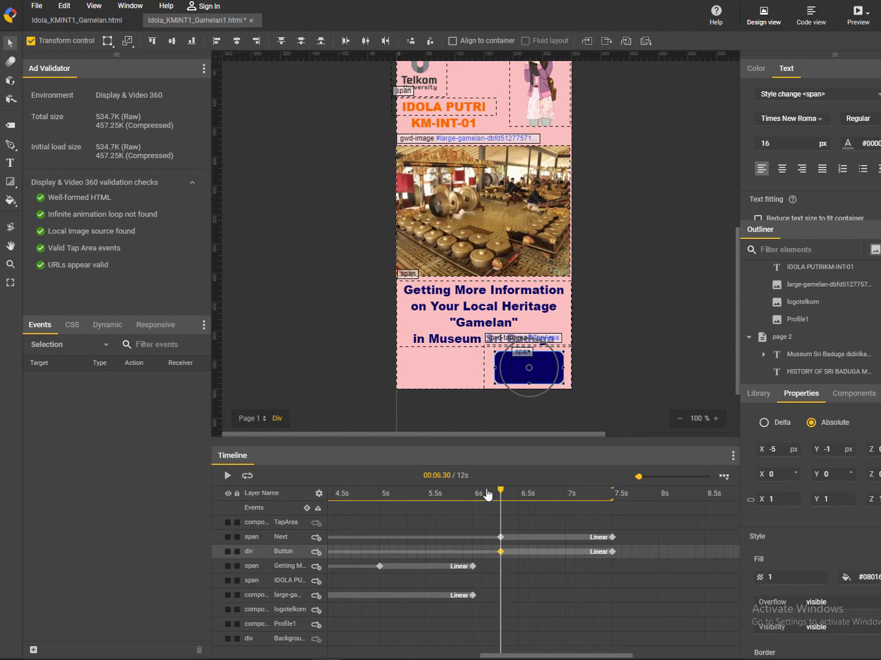
pyautogui.moveTo(499, 497); pyautogui.dragTo(481, 496)
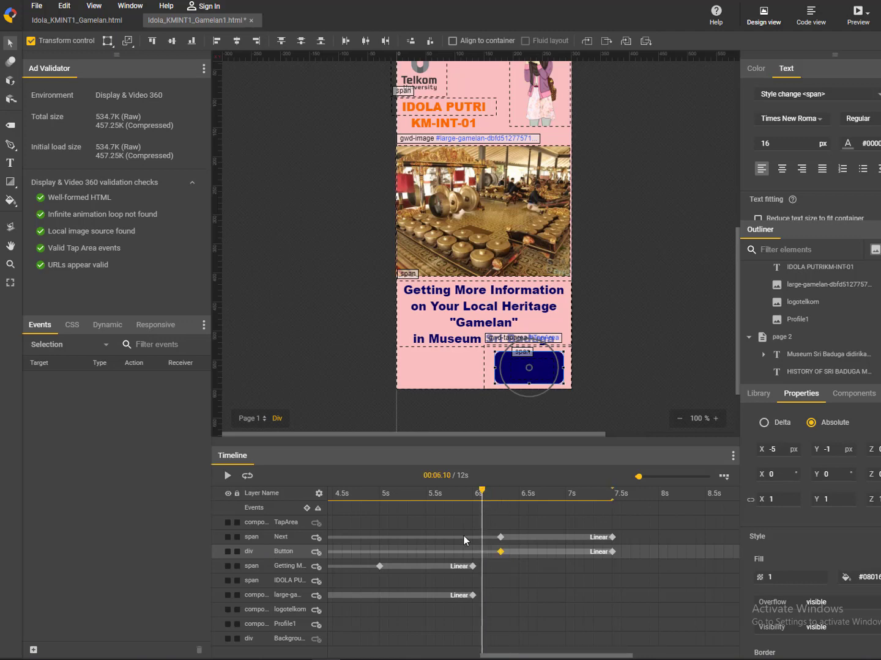
pyautogui.click(227, 476)
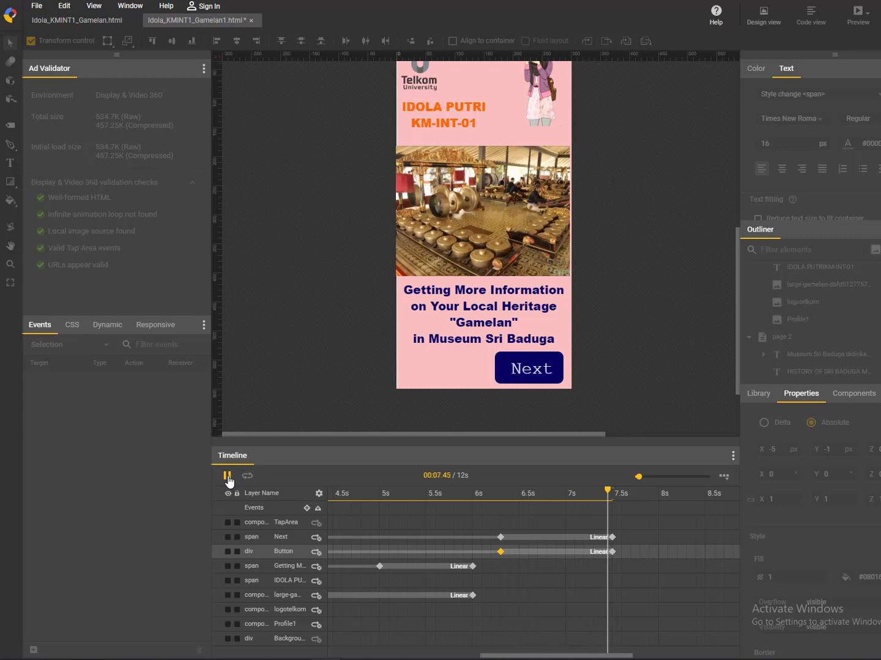
# Set the Button shape's opacity to 0 at its 6.3 s keyframe
pyautogui.click(502, 552)
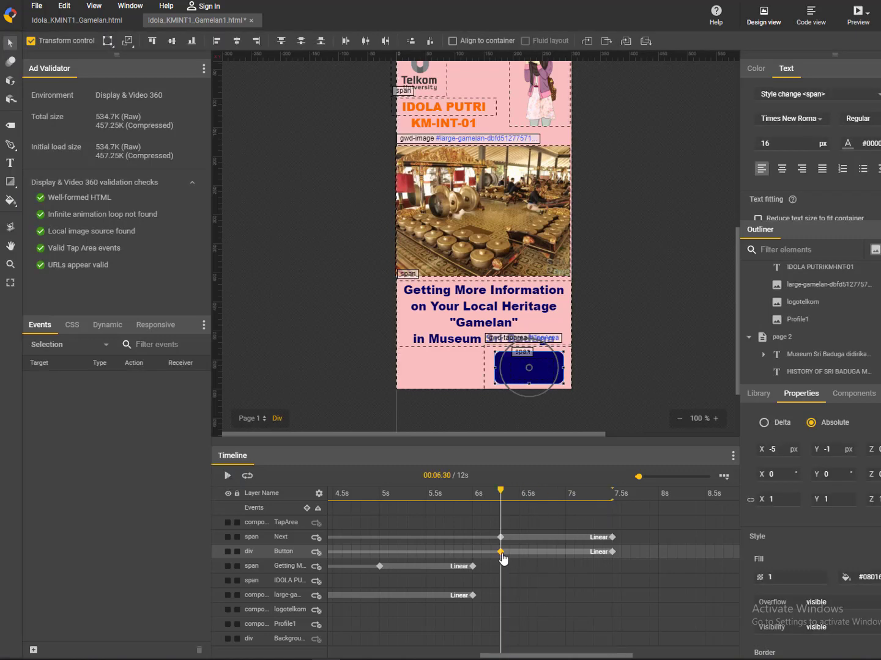
pyautogui.click(801, 580)
pyautogui.press('Return')
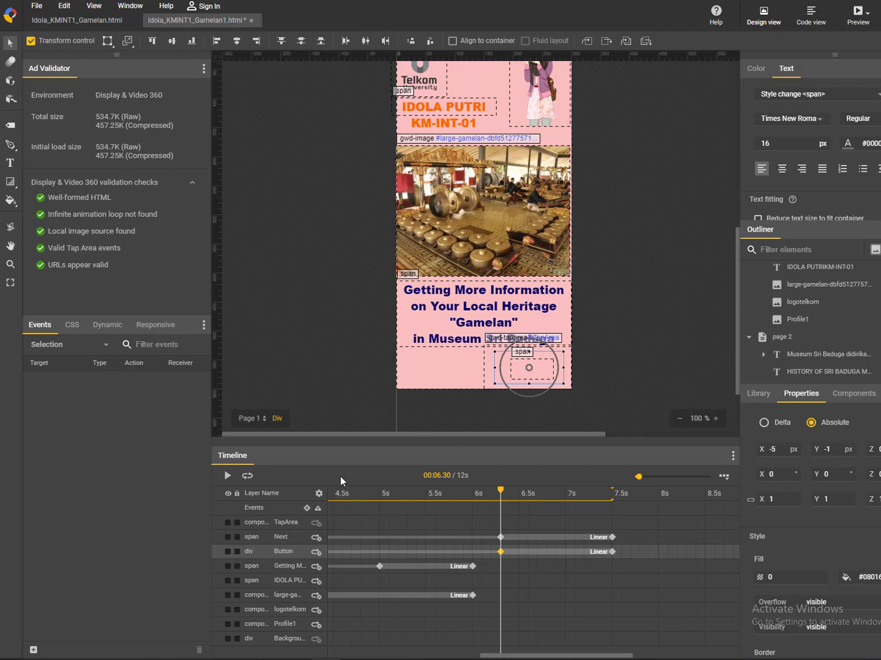
# Play the timeline from 0 s, check the finished first page in the browser preview and return to Google Web Designer
pyautogui.moveTo(500, 493); pyautogui.dragTo(198, 483)
pyautogui.click(226, 475)
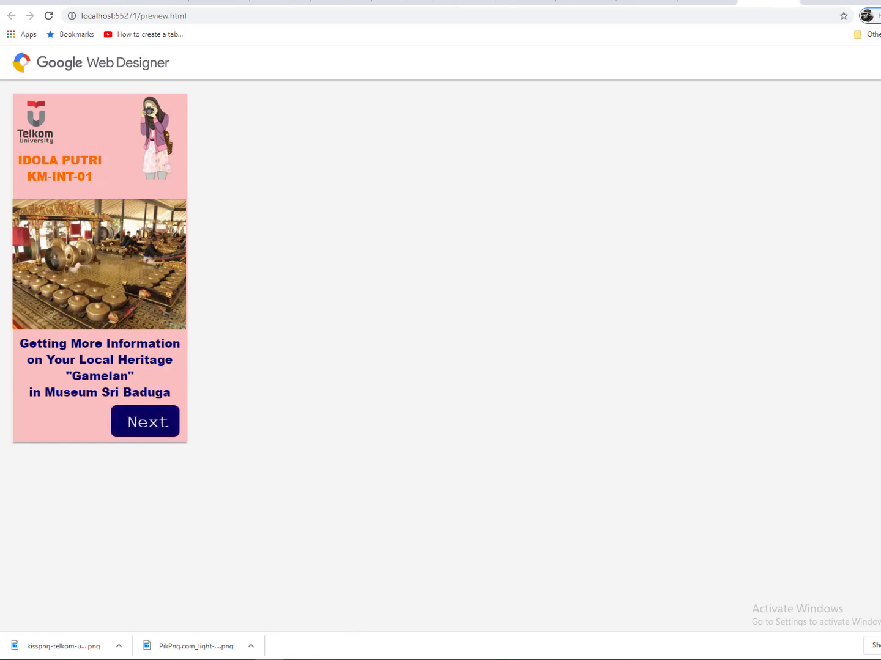
pyautogui.hotkey('alt', 'Tab')
pyautogui.click(641, 312)
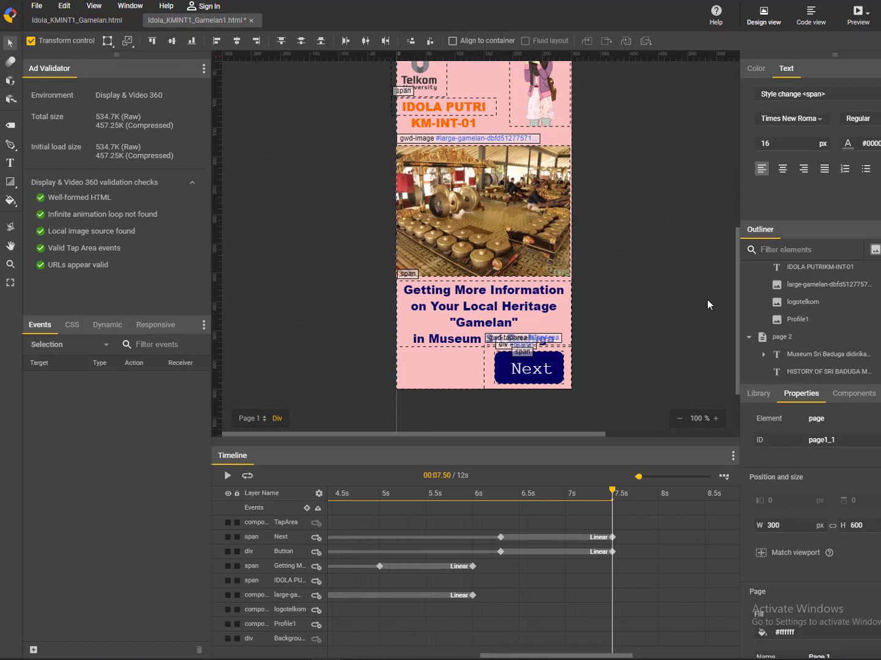
# Add a new Tap Area component over the Next button on page 1
pyautogui.moveTo(737, 286); pyautogui.dragTo(738, 275)
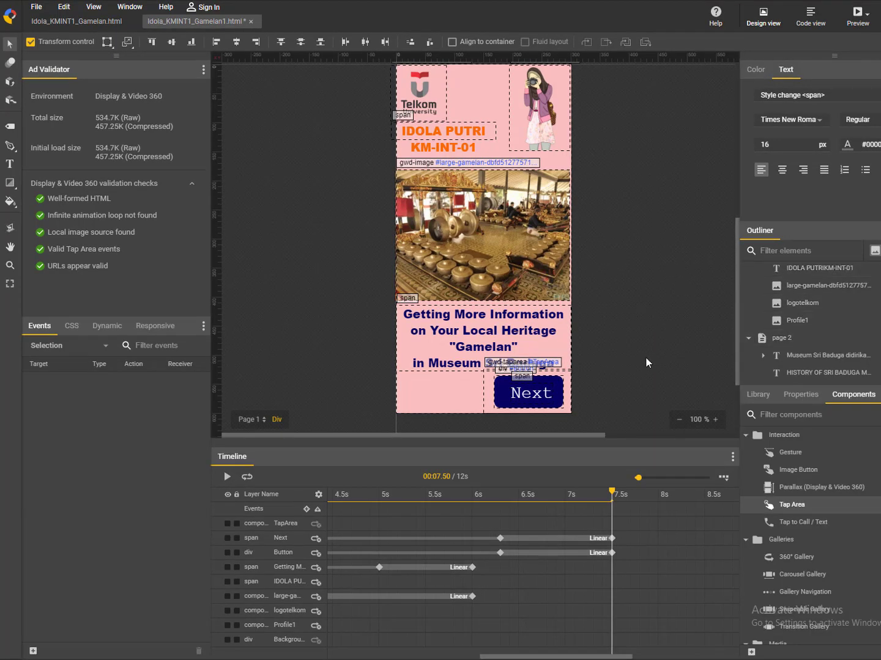
pyautogui.click(522, 402)
pyautogui.click(855, 398)
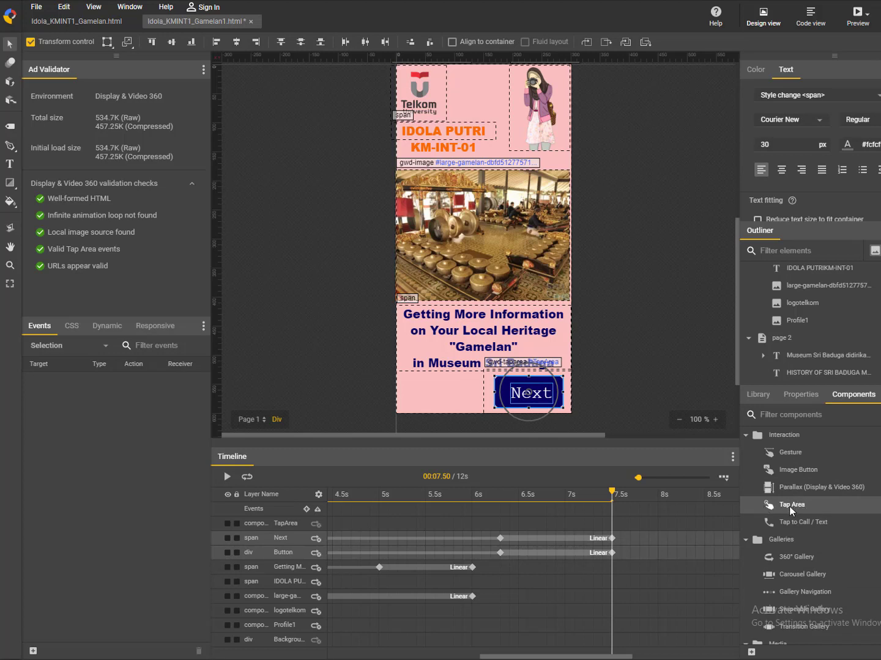
pyautogui.moveTo(786, 505); pyautogui.dragTo(491, 371)
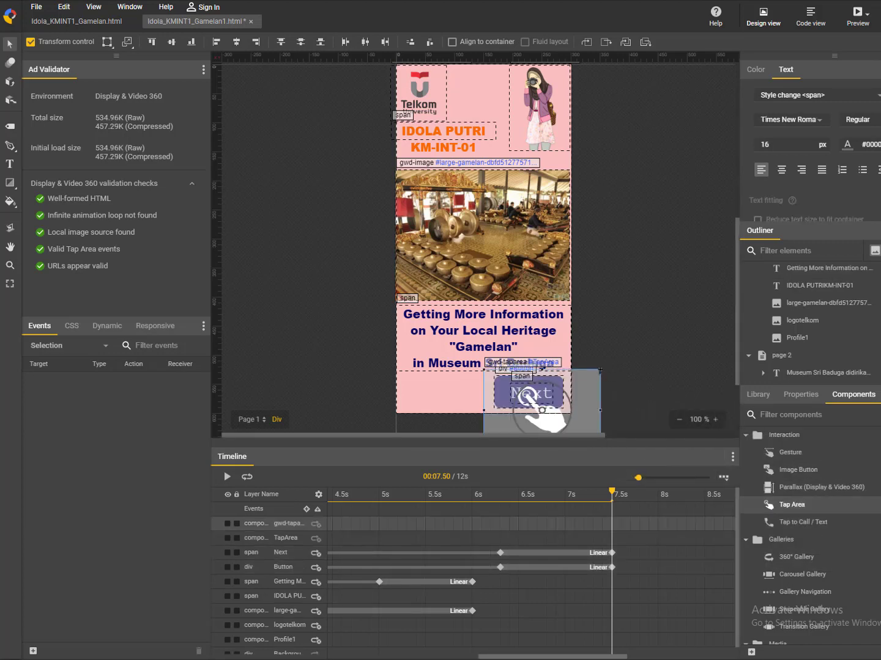
# Resize the new tap area to the Next button's width, from the button's upper edge down to the page's lower edge
pyautogui.moveTo(600, 370); pyautogui.dragTo(563, 377)
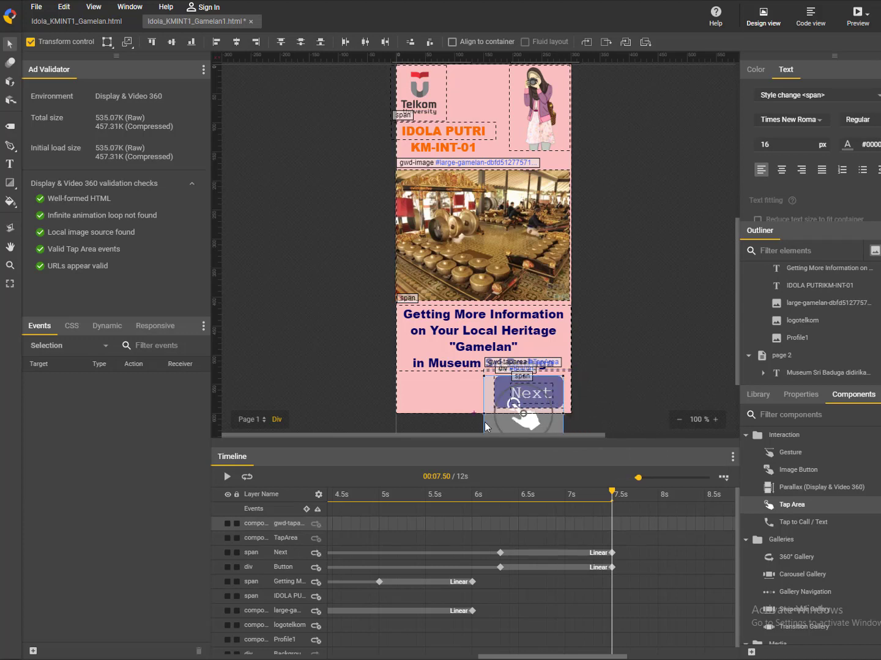
pyautogui.moveTo(483, 376); pyautogui.dragTo(536, 339)
pyautogui.scroll(-1, 514, 385)
pyautogui.rightClick(536, 339)
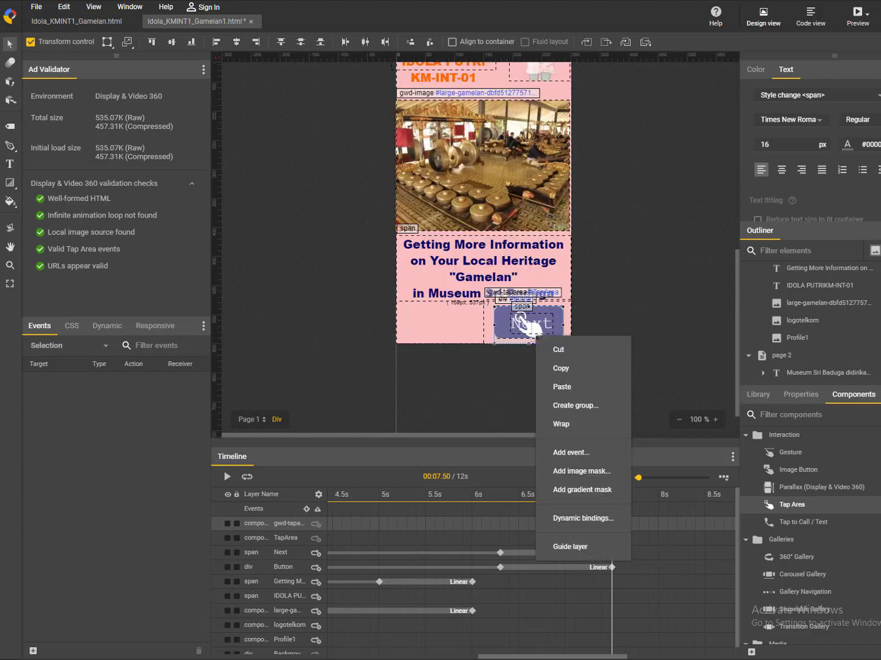
pyautogui.click(483, 384)
pyautogui.click(526, 344)
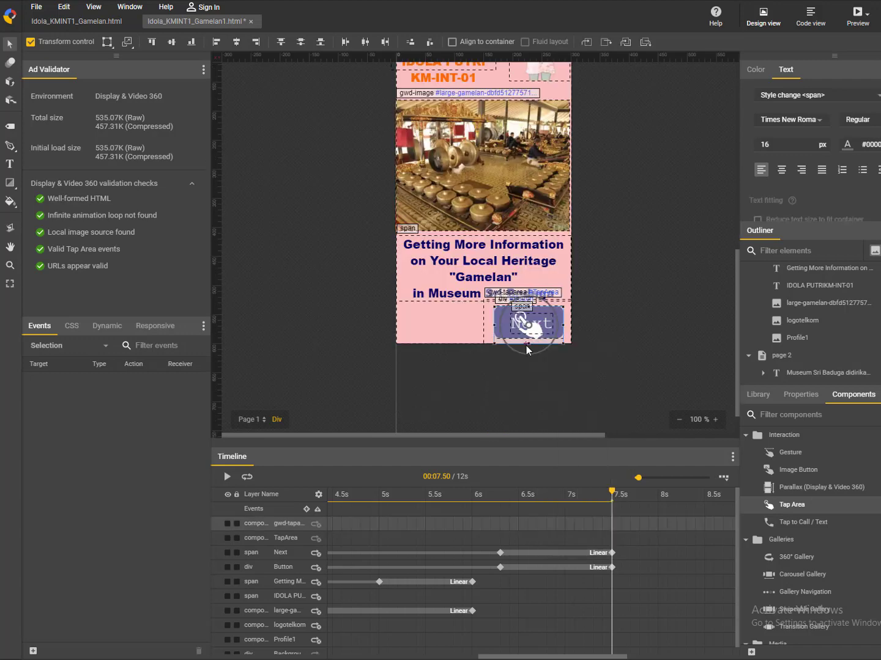
pyautogui.click(636, 348)
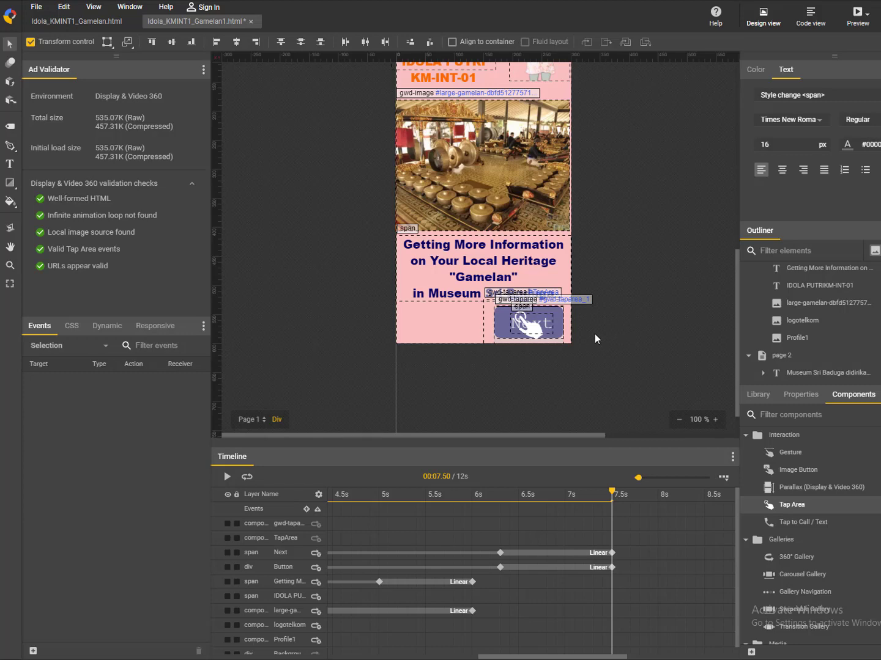
# Add a Touch/Click event to the new tap area on page 1 that runs Page Deck's Go to page with page 2 as target
pyautogui.rightClick(531, 323)
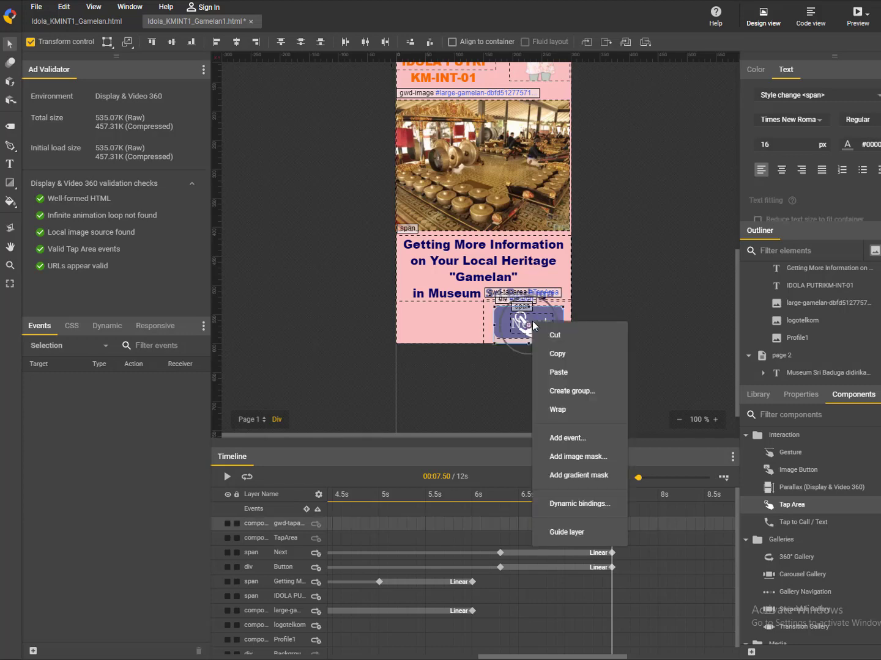
pyautogui.click(581, 439)
pyautogui.click(402, 318)
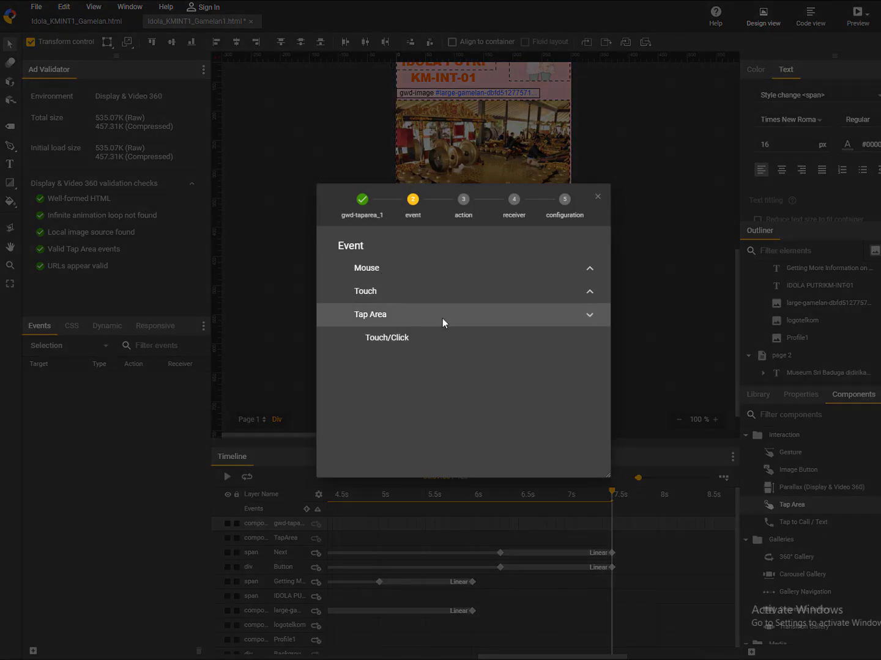
pyautogui.click(429, 341)
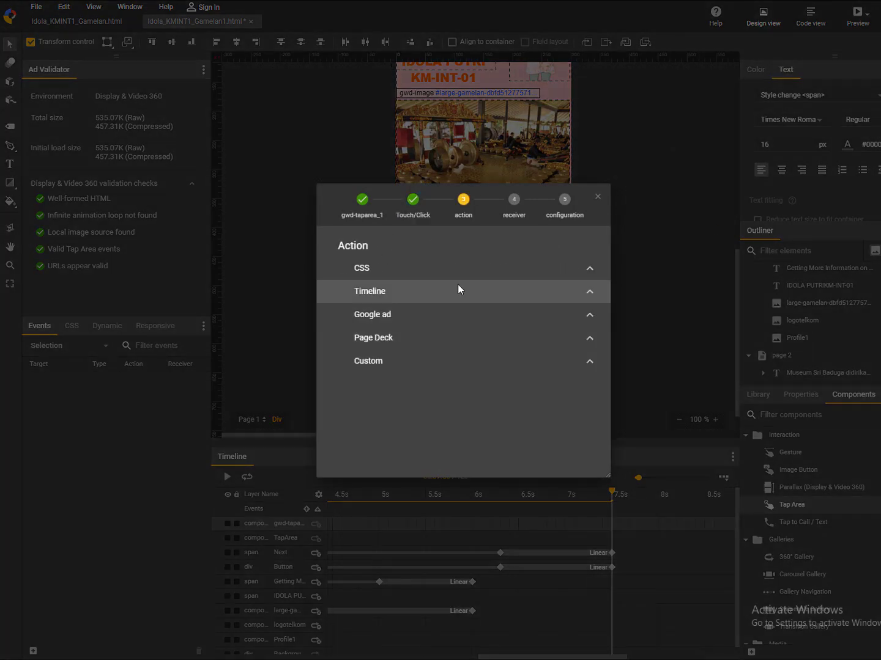
pyautogui.click(455, 339)
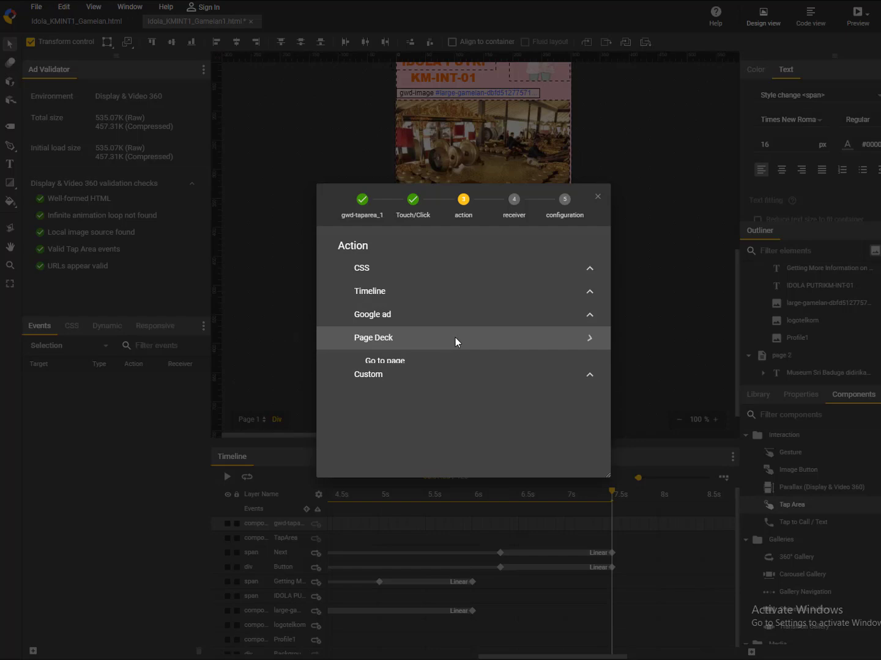
pyautogui.click(464, 367)
pyautogui.click(395, 274)
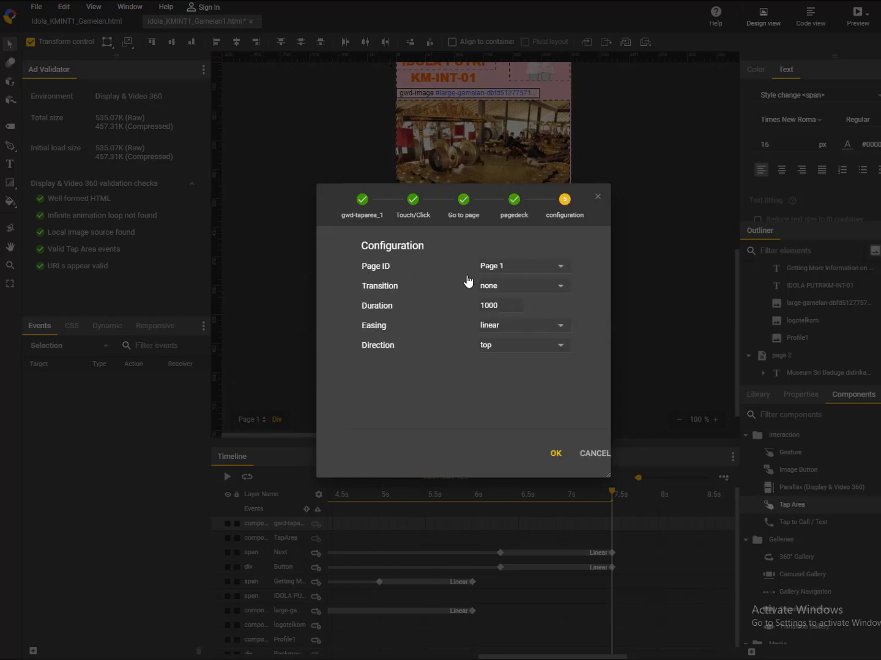
pyautogui.click(538, 271)
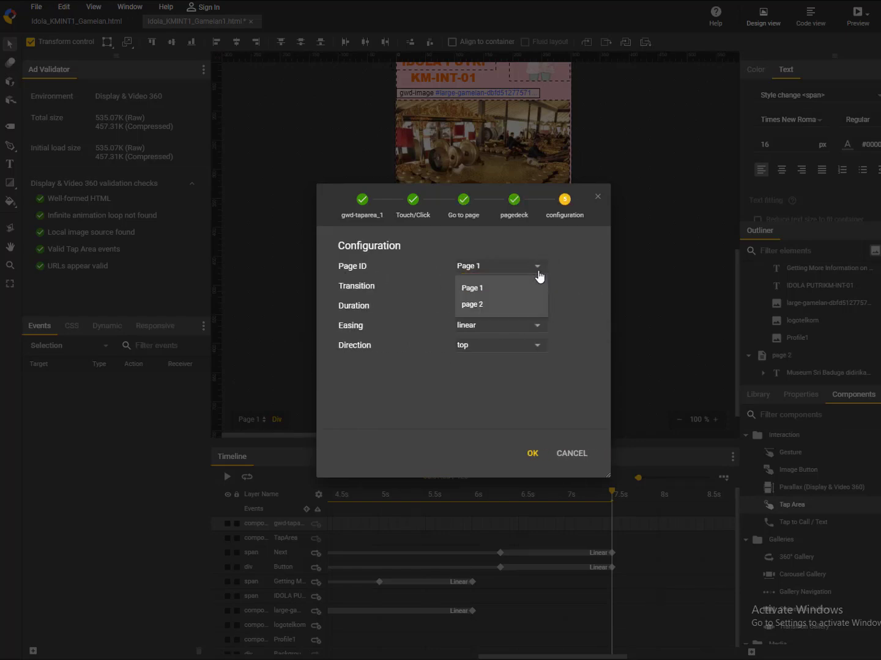
pyautogui.click(513, 305)
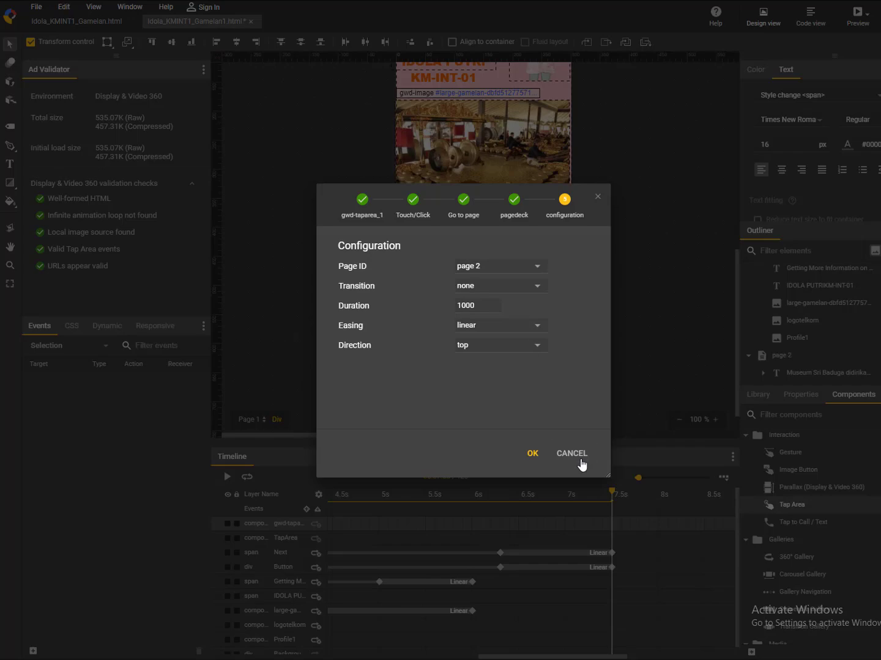
pyautogui.click(531, 454)
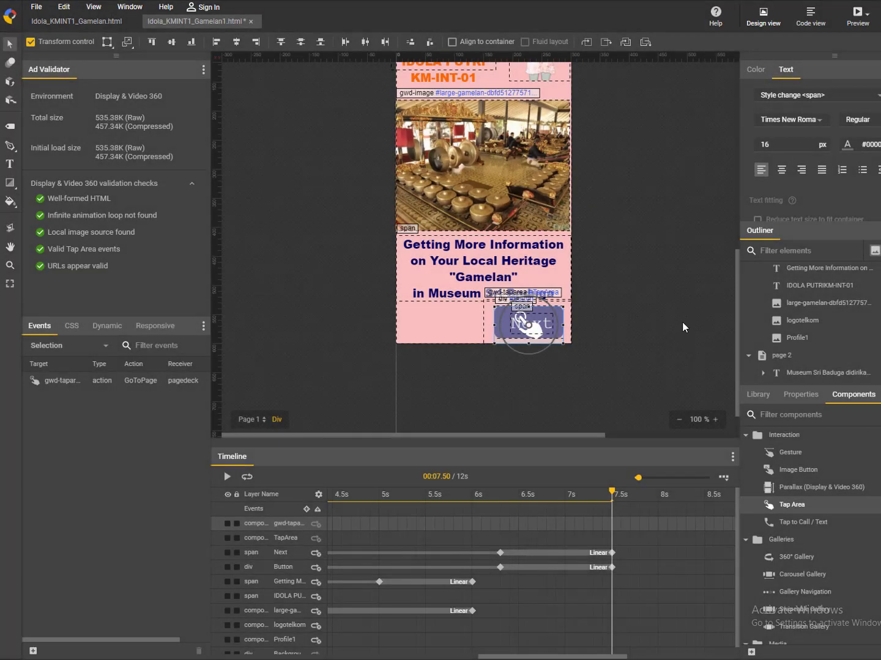
# Preview the ad in Chrome, test the Next button on the first page and return to Google Web Designer
pyautogui.scroll(2, 682, 322)
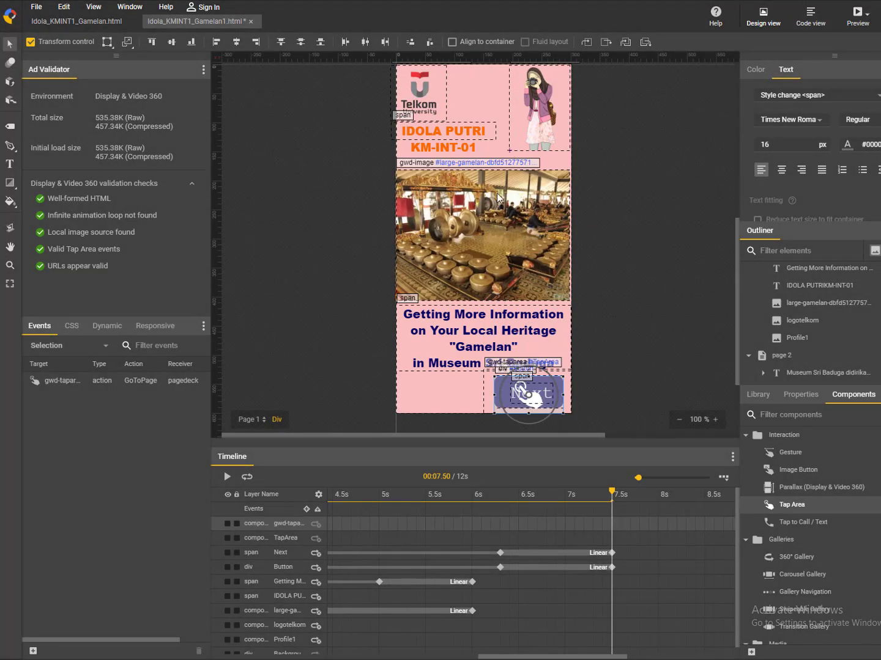
pyautogui.click(866, 14)
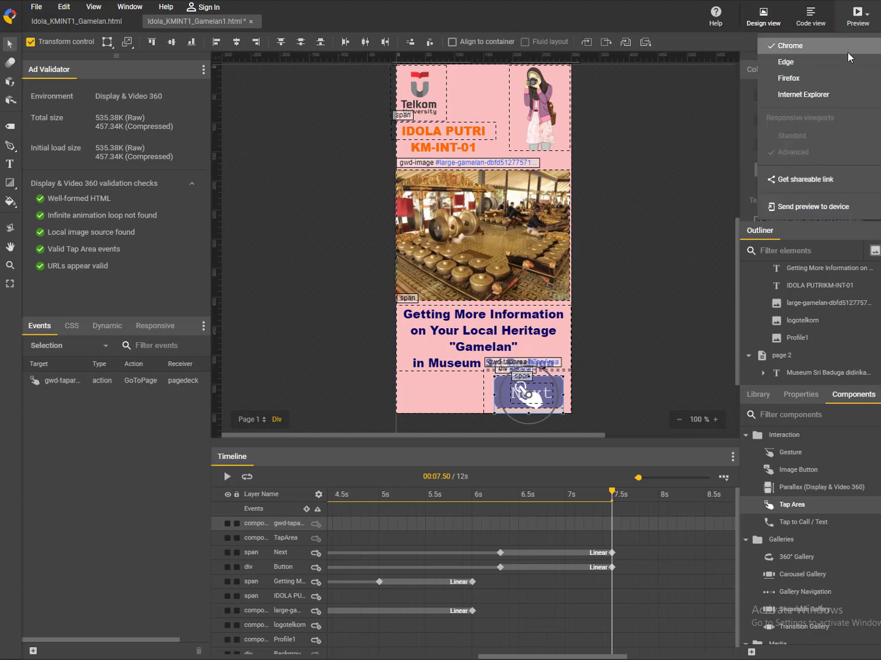
pyautogui.click(863, 22)
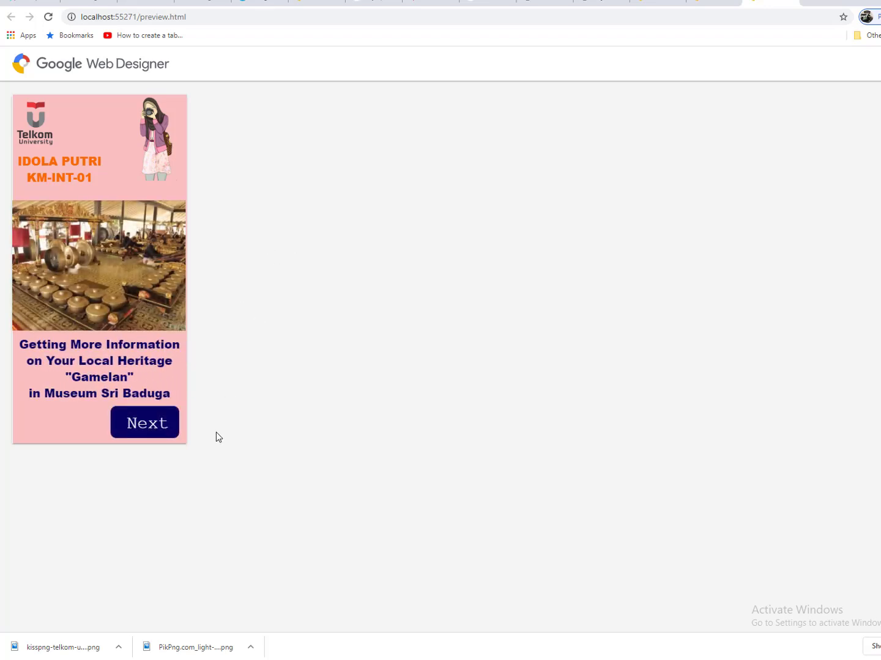
pyautogui.click(142, 429)
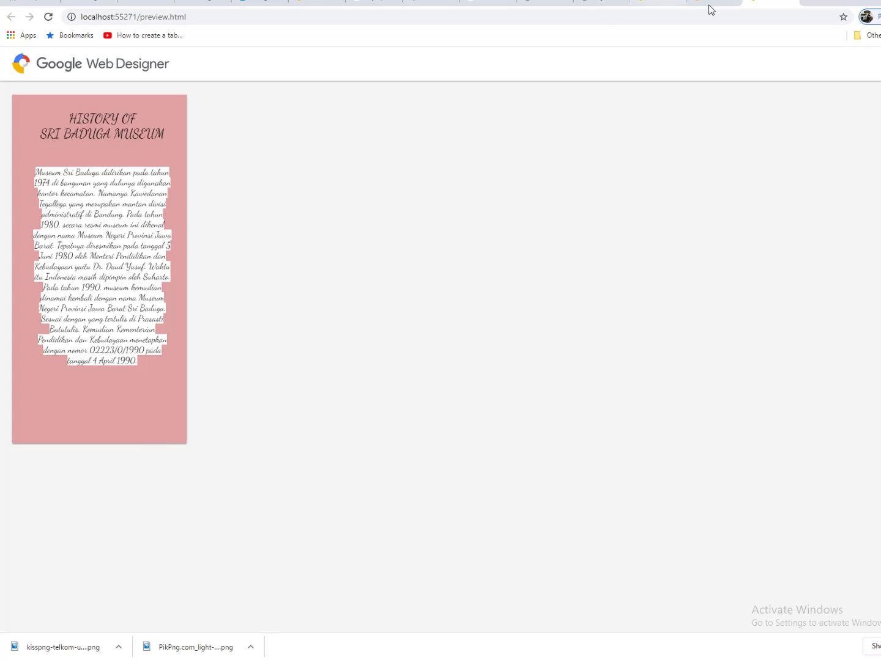
pyautogui.click(337, 659)
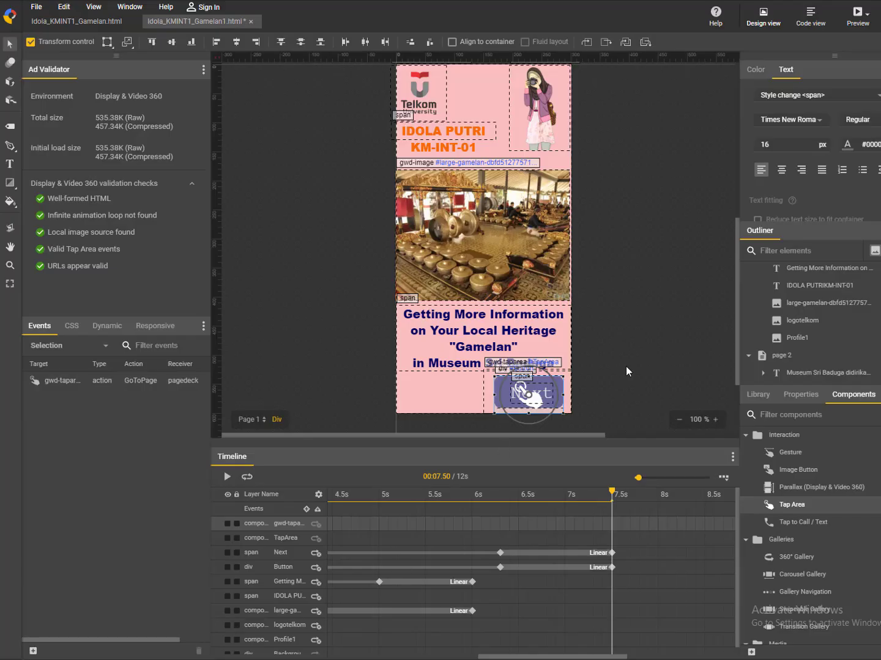
# Display page 2 and examine the space available below its history text
pyautogui.click(645, 291)
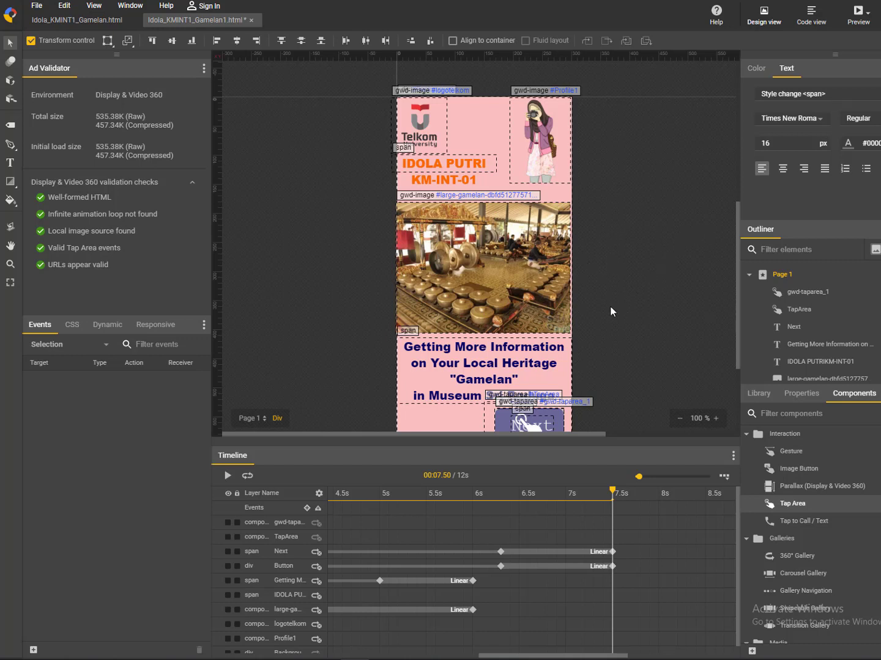
pyautogui.click(257, 419)
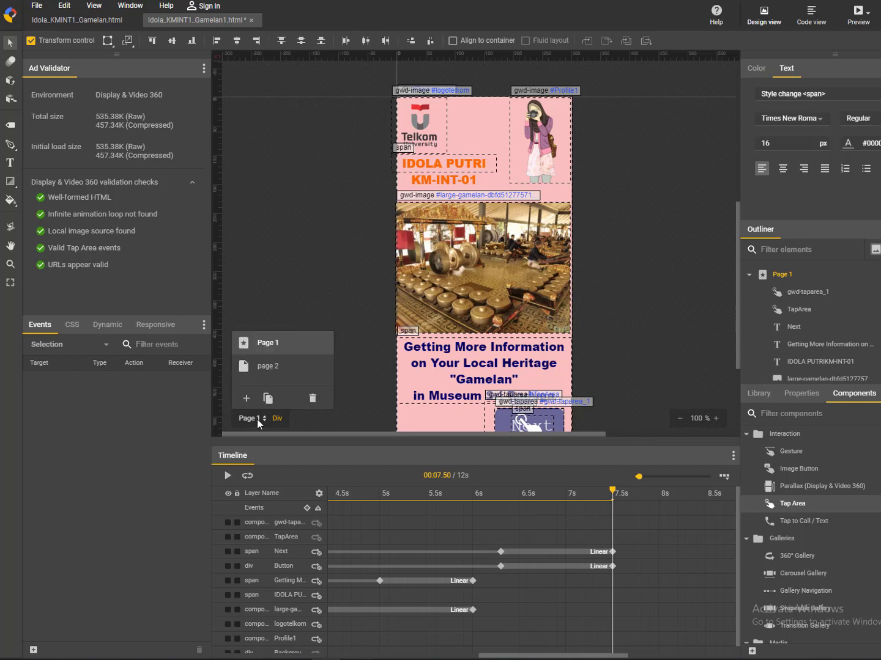
pyautogui.click(267, 370)
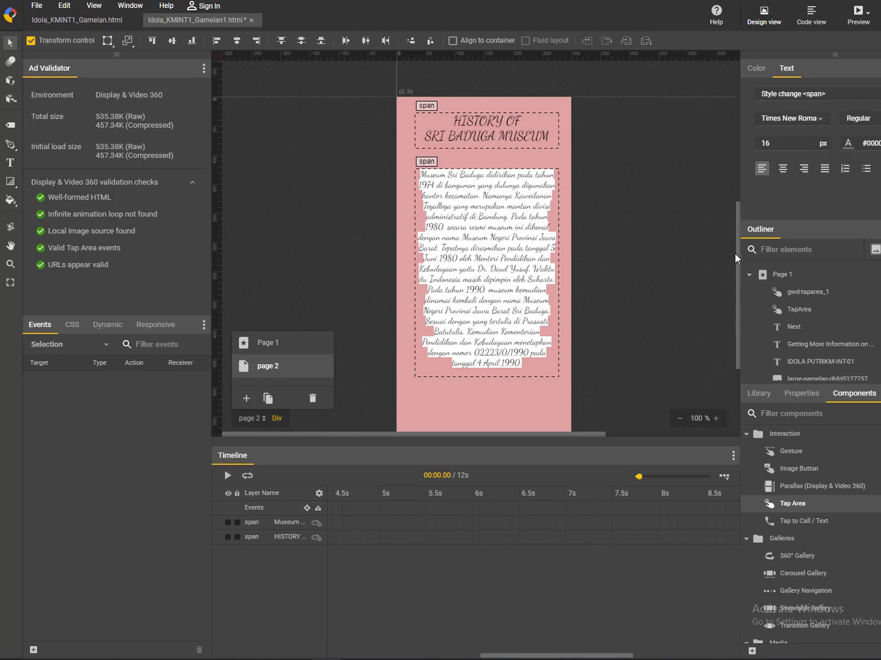
pyautogui.moveTo(737, 256); pyautogui.dragTo(739, 265)
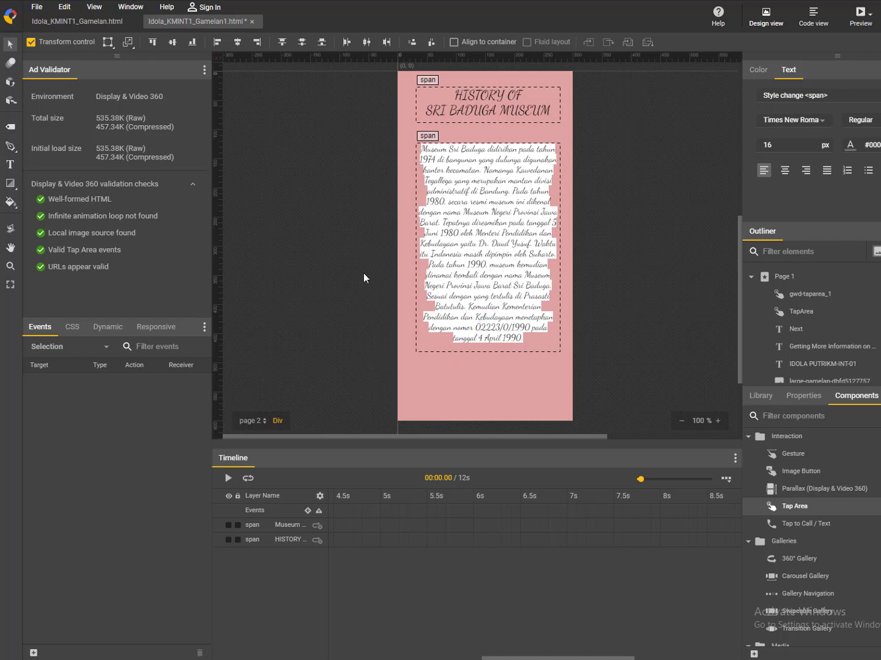
# Copy the Next text and the Button shape together from page 1
pyautogui.click(259, 421)
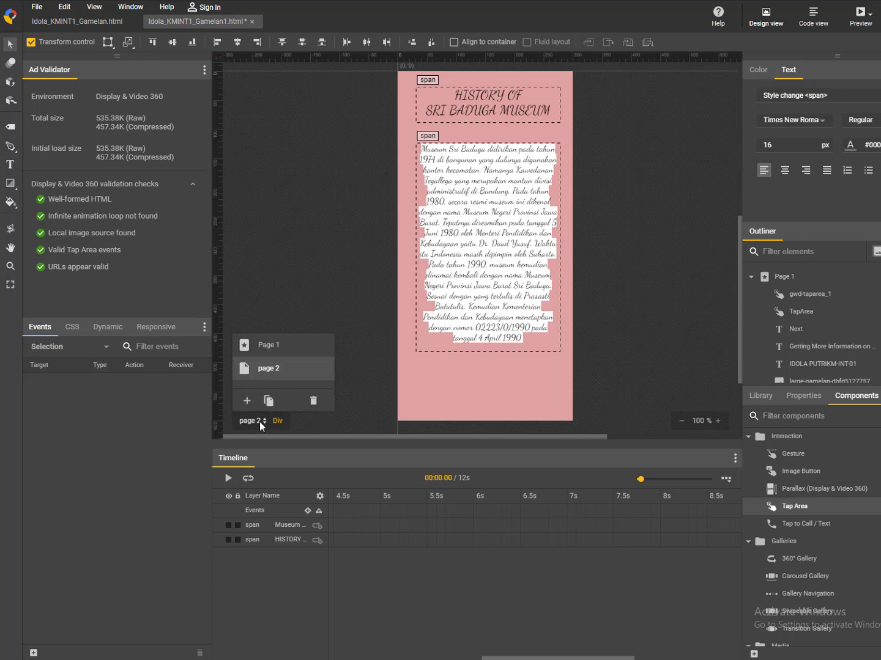
pyautogui.click(297, 349)
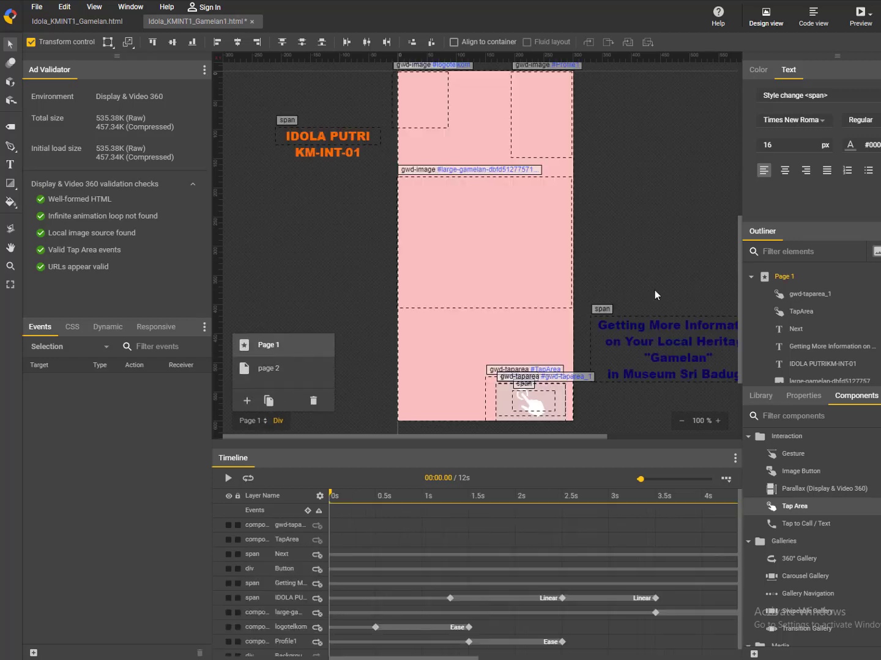
pyautogui.click(285, 554)
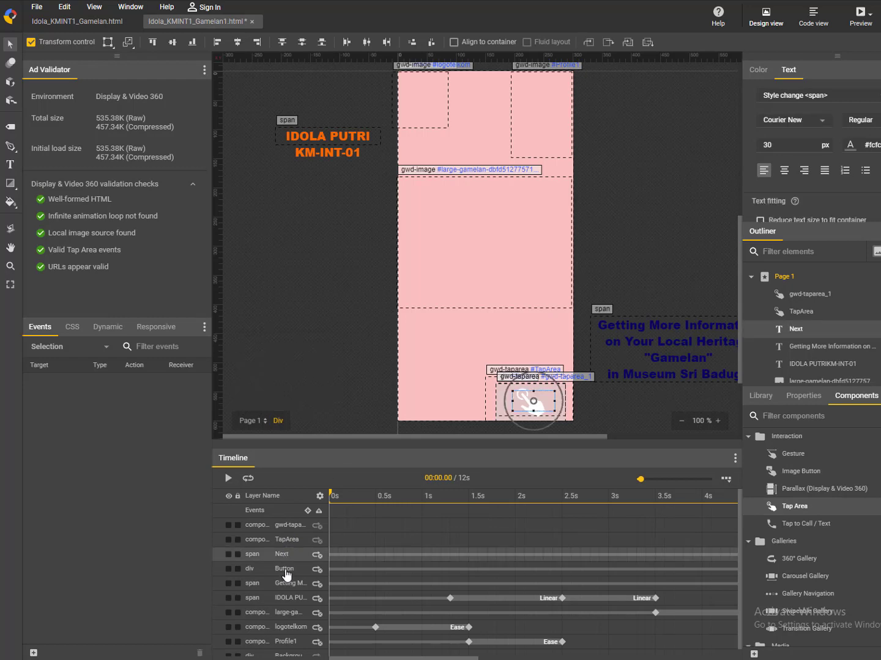
pyautogui.click(285, 573)
pyautogui.rightClick(287, 573)
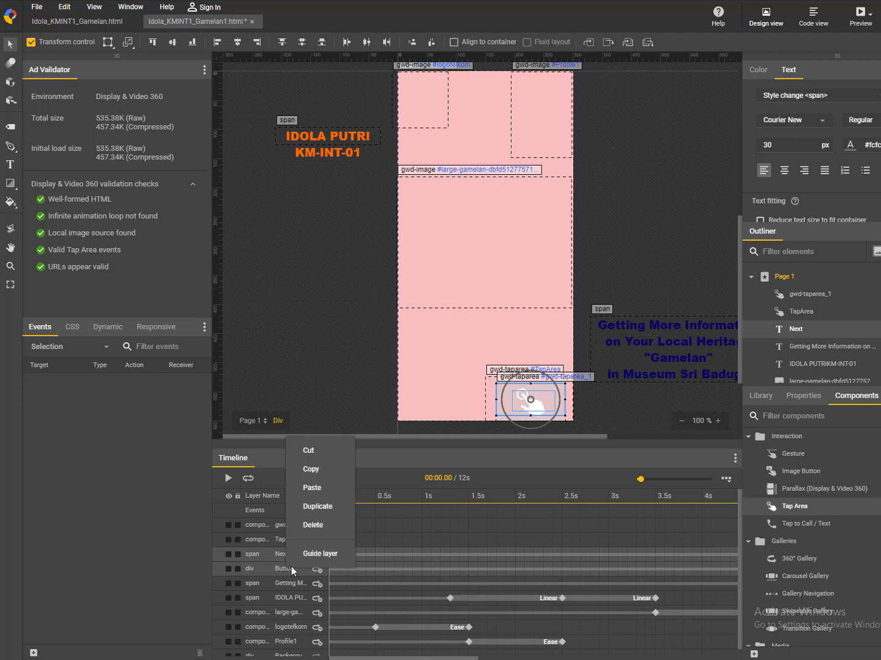
pyautogui.click(332, 468)
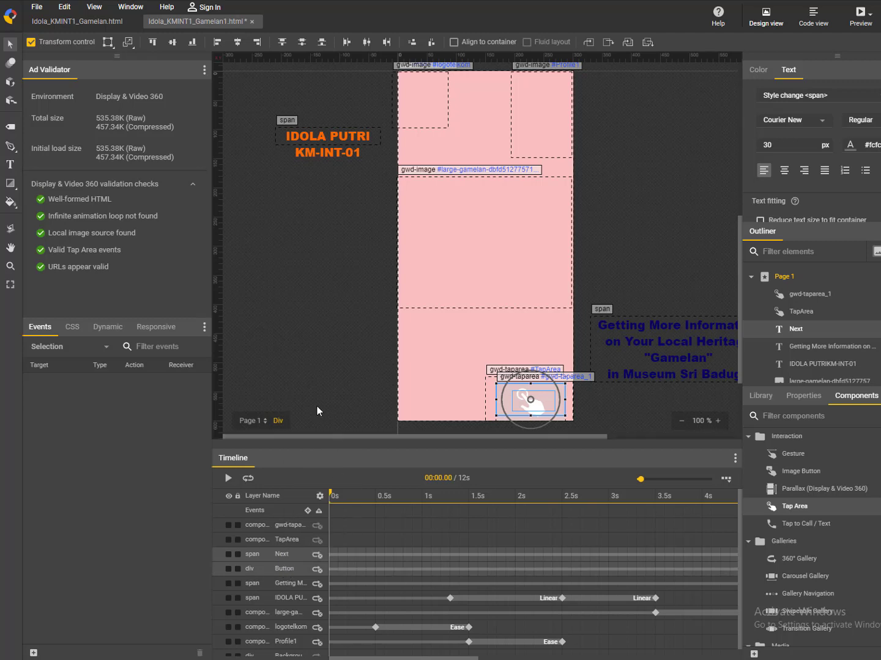
# Paste the copied Next text and Button shape onto page 2
pyautogui.click(254, 421)
pyautogui.click(283, 366)
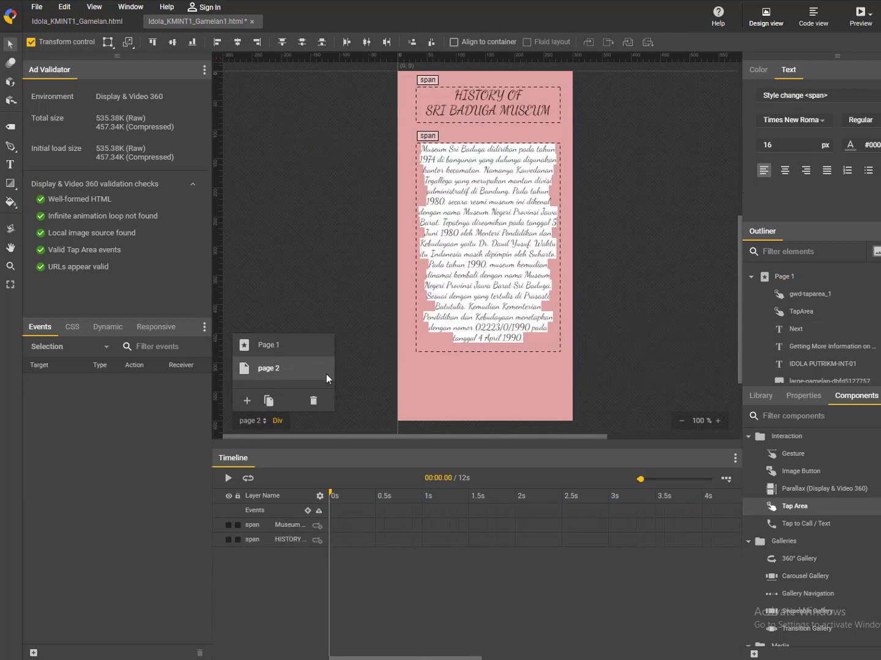
pyautogui.rightClick(381, 365)
pyautogui.click(395, 378)
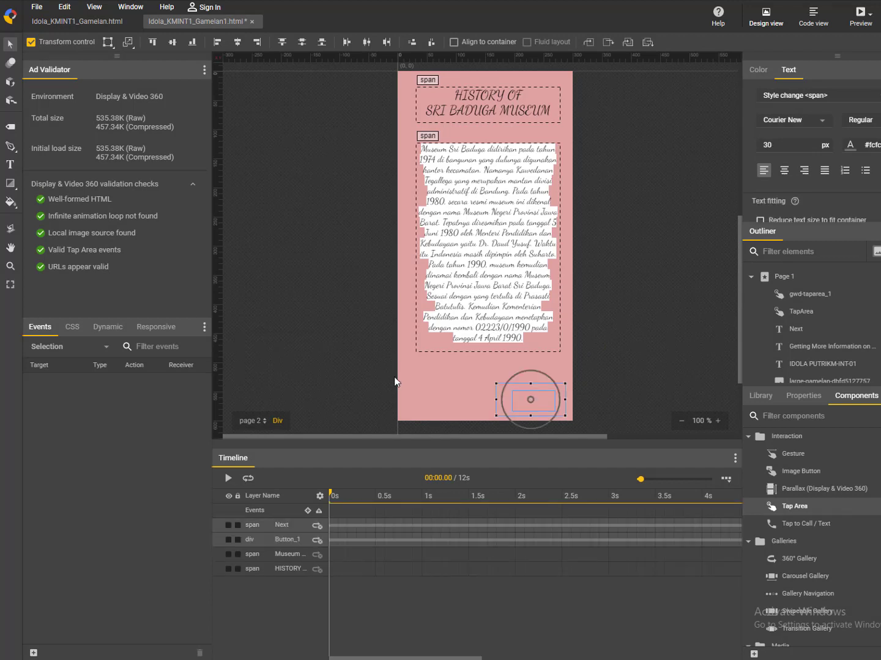
# Scrub page 2's timeline to check the pasted button's animation and return the playhead to 0 s
pyautogui.click(375, 651)
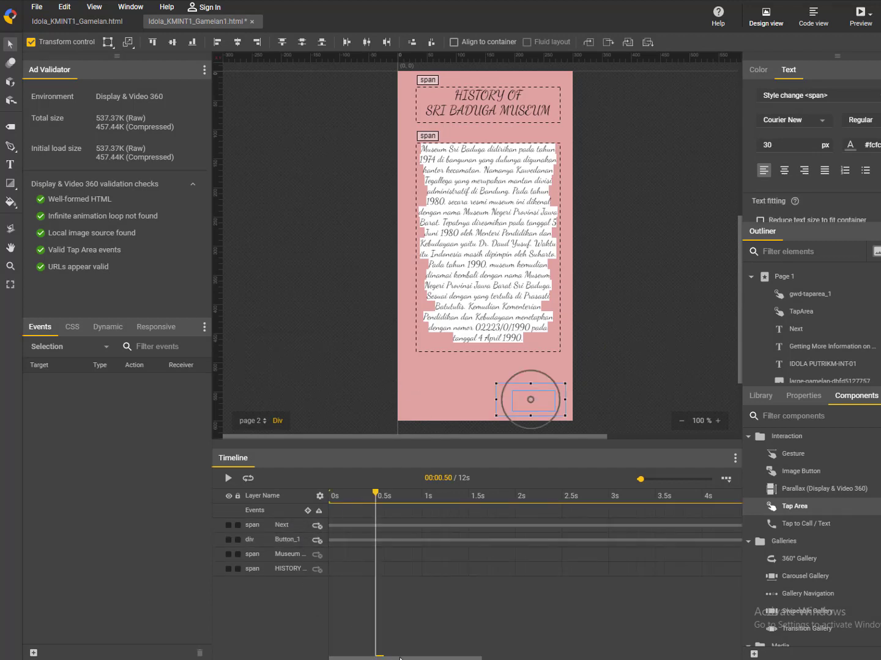
pyautogui.click(453, 658)
pyautogui.click(410, 658)
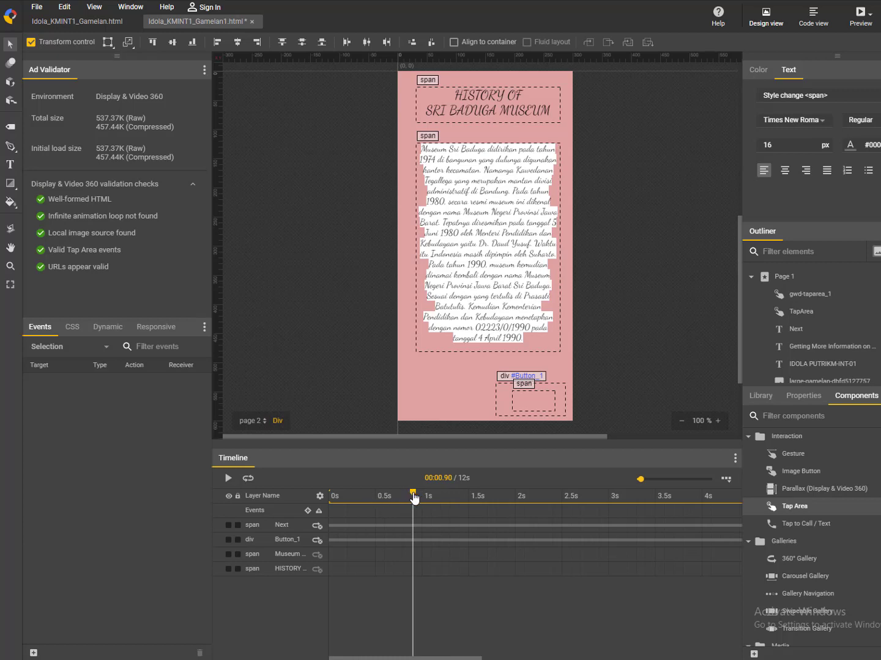
pyautogui.moveTo(411, 499); pyautogui.dragTo(449, 499)
pyautogui.moveTo(394, 483); pyautogui.dragTo(294, 481)
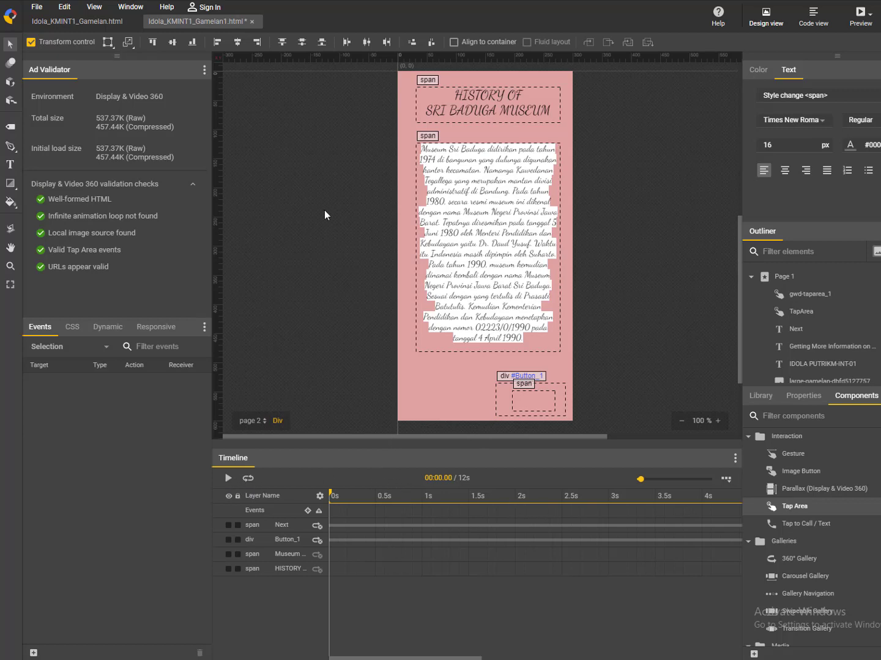
# Paste a second copy of the Next text and Button shape onto page 2
pyautogui.rightClick(353, 294)
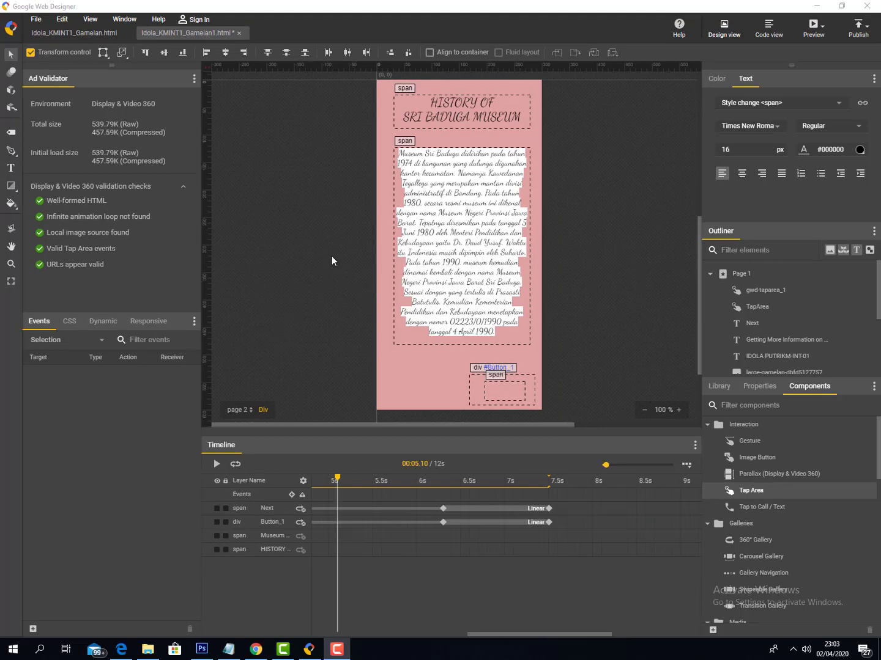
pyautogui.rightClick(327, 244)
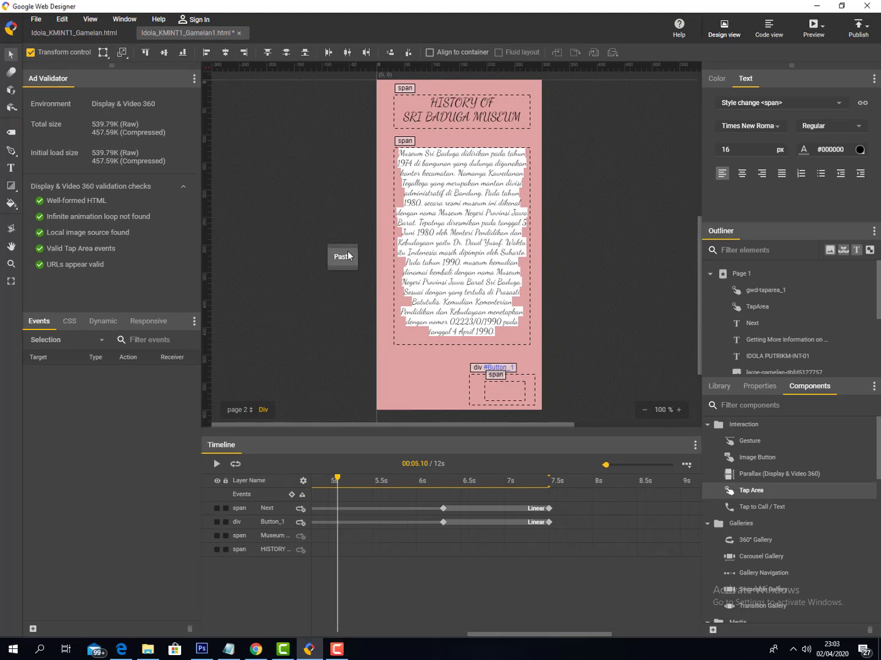
pyautogui.click(348, 257)
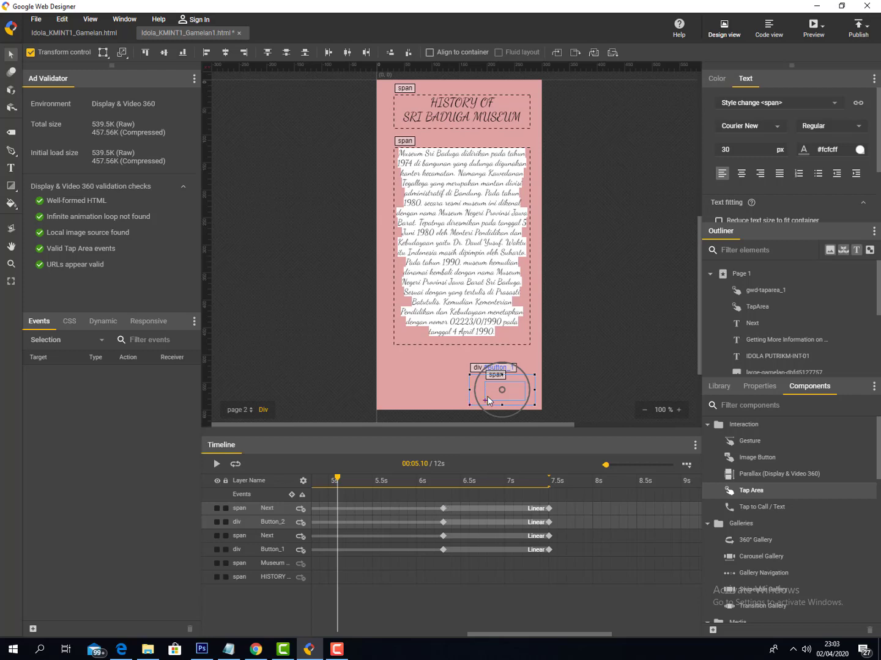
# Remove the keyframes from the second Next text copy and from Button_2 on page 2
pyautogui.click(443, 509)
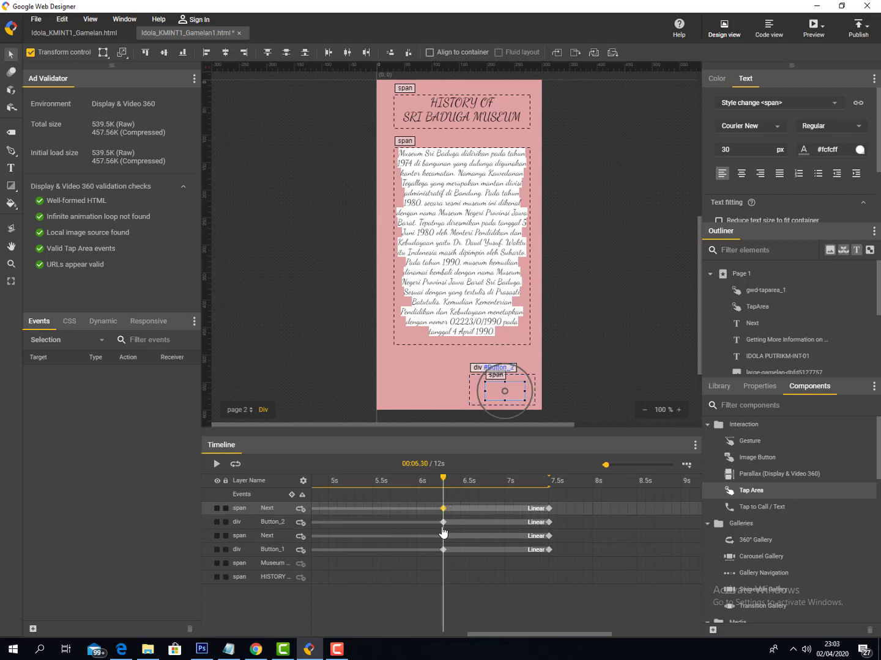
pyautogui.click(444, 522)
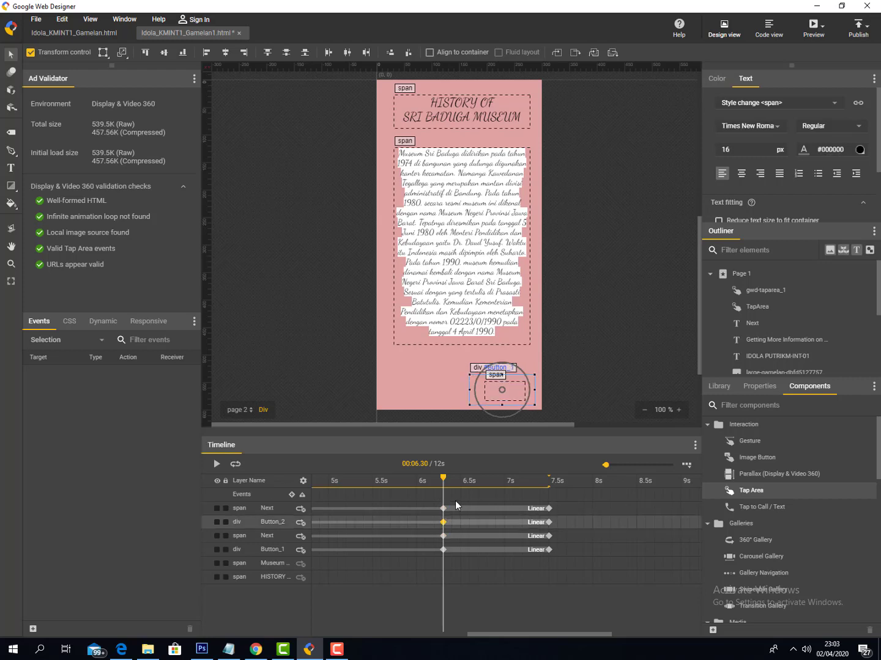
pyautogui.click(443, 509)
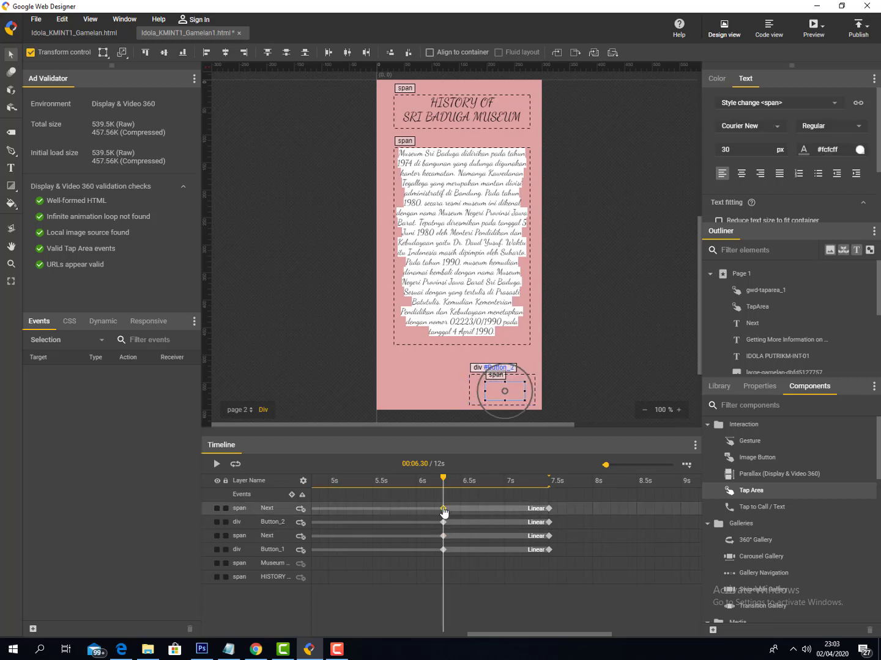
pyautogui.rightClick(443, 509)
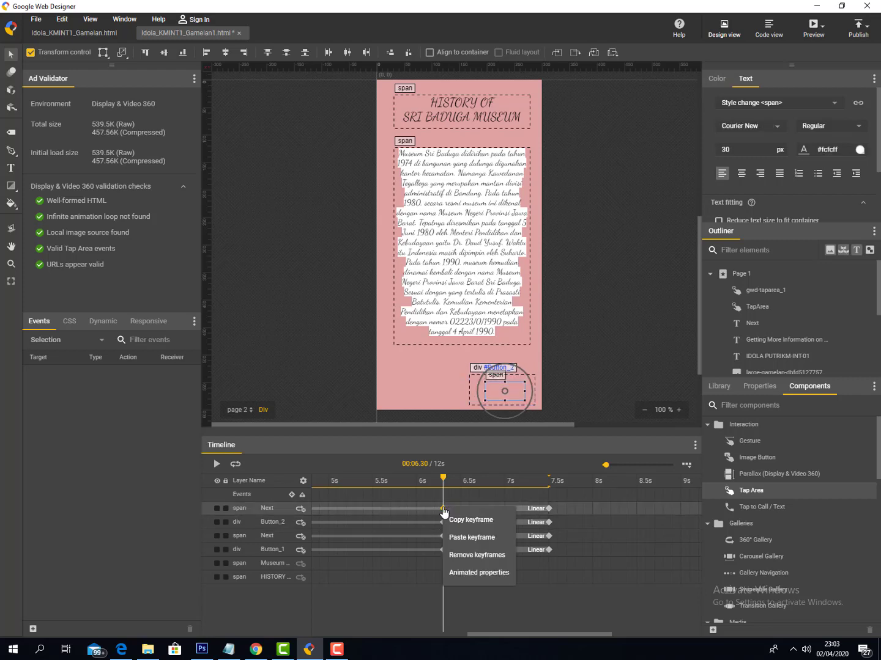
pyautogui.click(453, 555)
pyautogui.rightClick(443, 523)
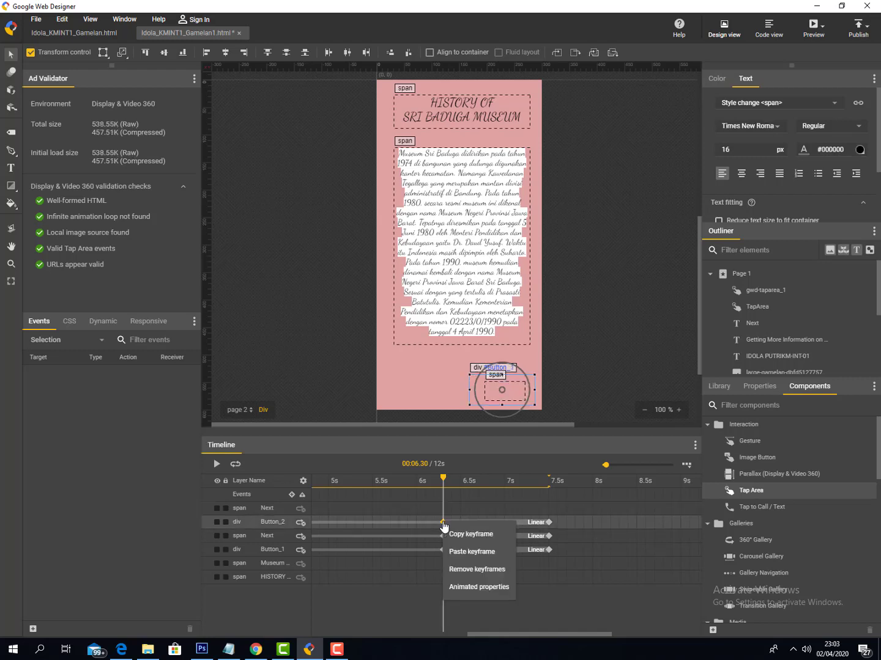
pyautogui.click(460, 570)
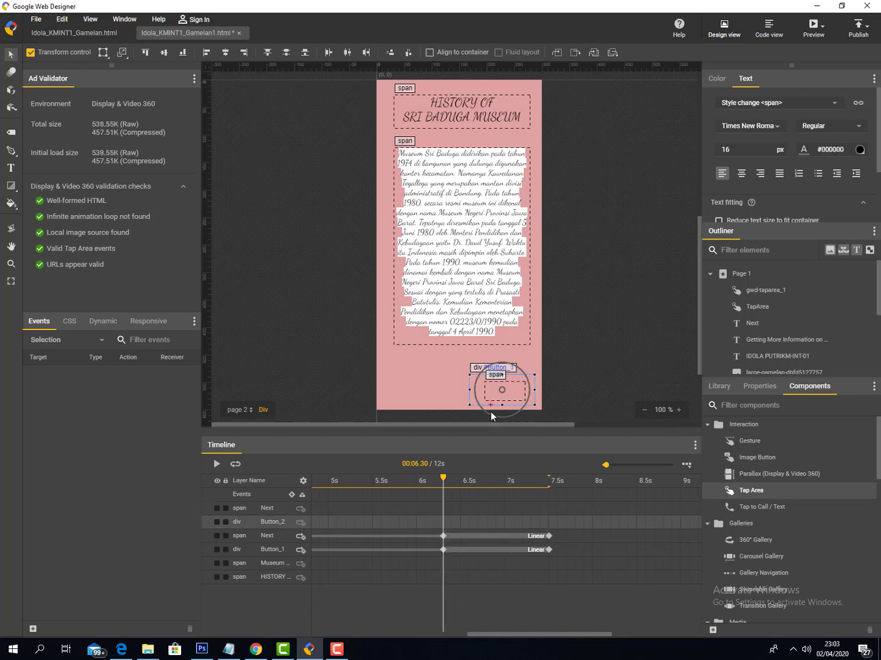
# Set the opacity of the second Next text copy and of Button_2 to 1
pyautogui.click(394, 505)
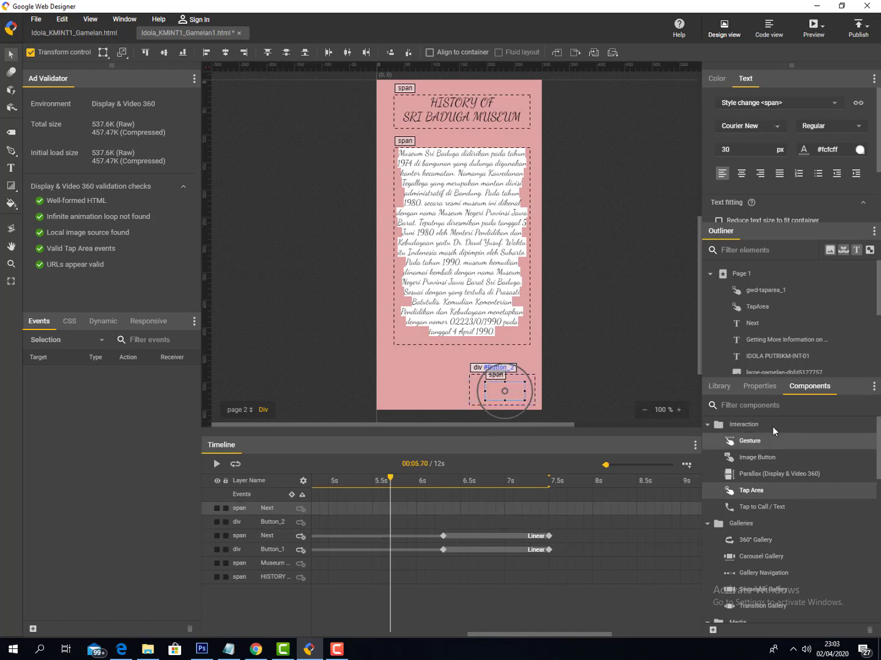
pyautogui.click(768, 388)
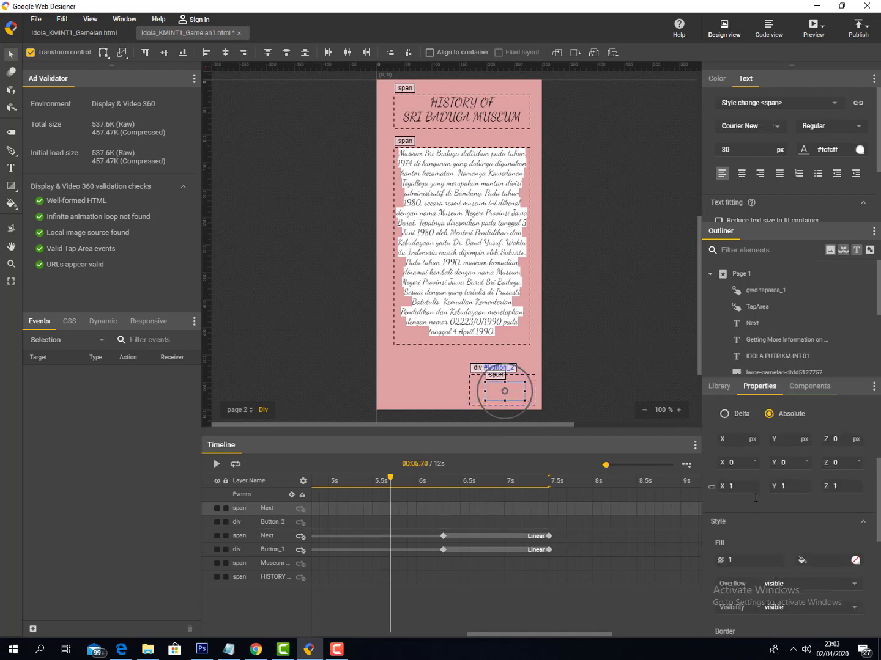
pyautogui.click(738, 556)
pyautogui.write('1')
pyautogui.click(269, 522)
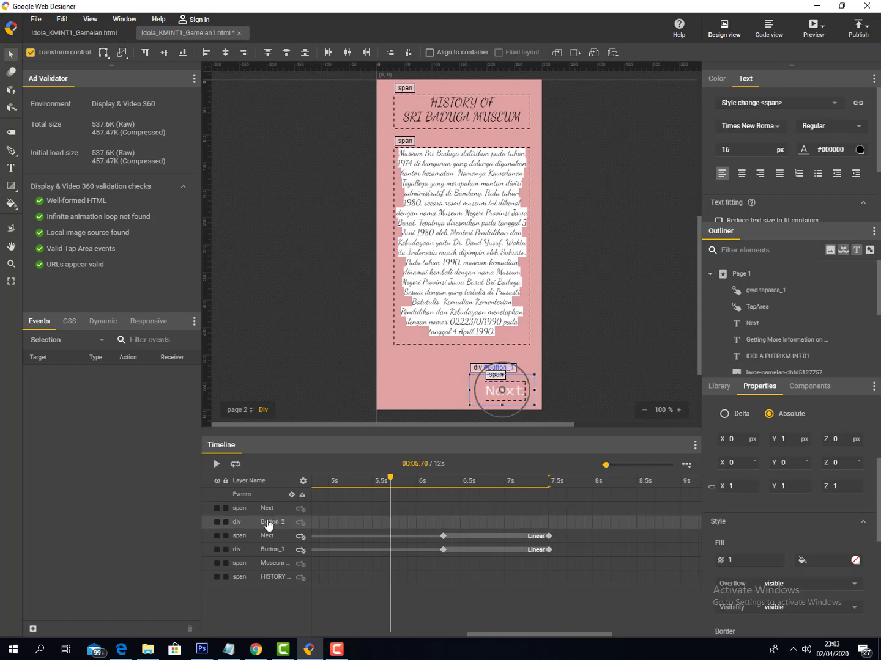
pyautogui.click(731, 561)
pyautogui.write('1')
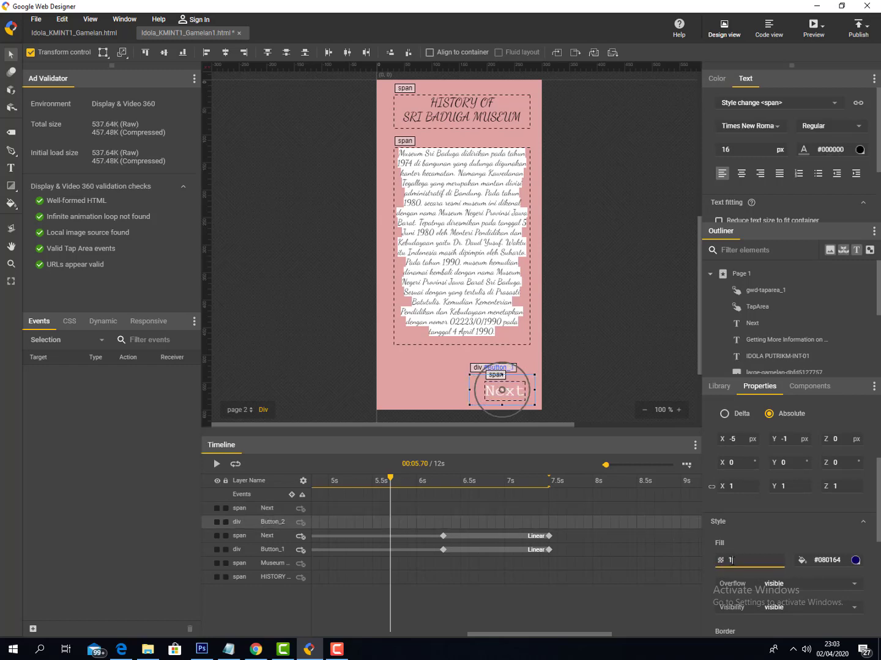
pyautogui.click(314, 343)
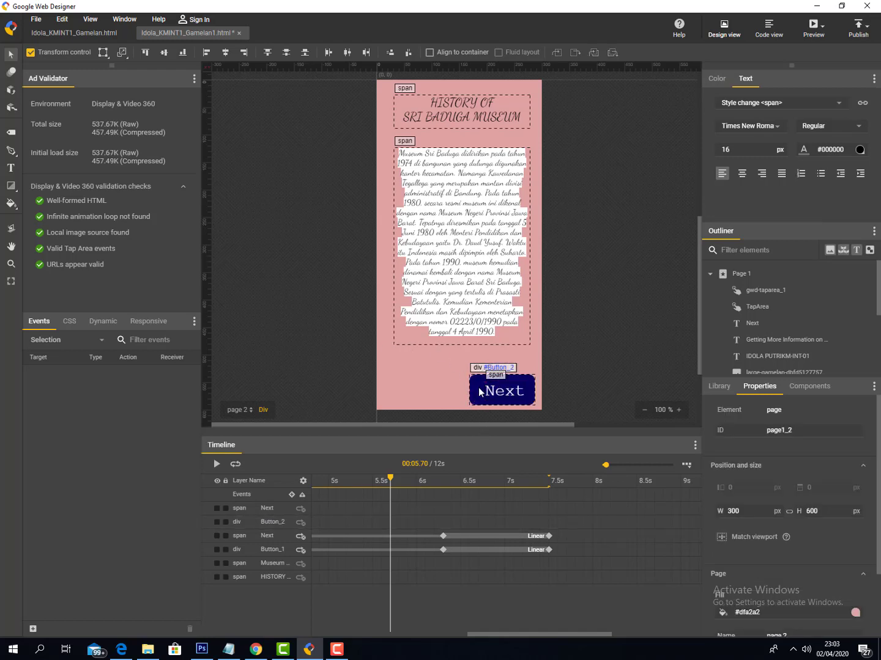
# Move the second Next text copy and Button_2 together to the lower-left corner of page 2, level with the original button
pyautogui.click(255, 511)
pyautogui.keyDown('ctrl'); pyautogui.click(255, 521); pyautogui.keyUp('ctrl')
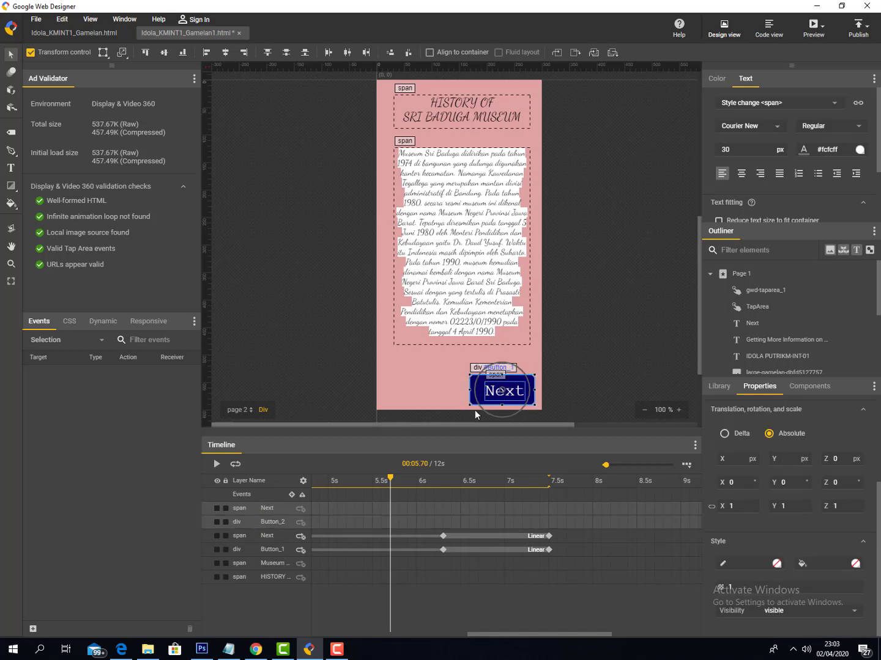
pyautogui.moveTo(479, 387)
pyautogui.mouseDown()
pyautogui.moveTo(436, 377)
pyautogui.moveTo(464, 381)
pyautogui.mouseUp()
pyautogui.hotkey('ctrl', 'z')
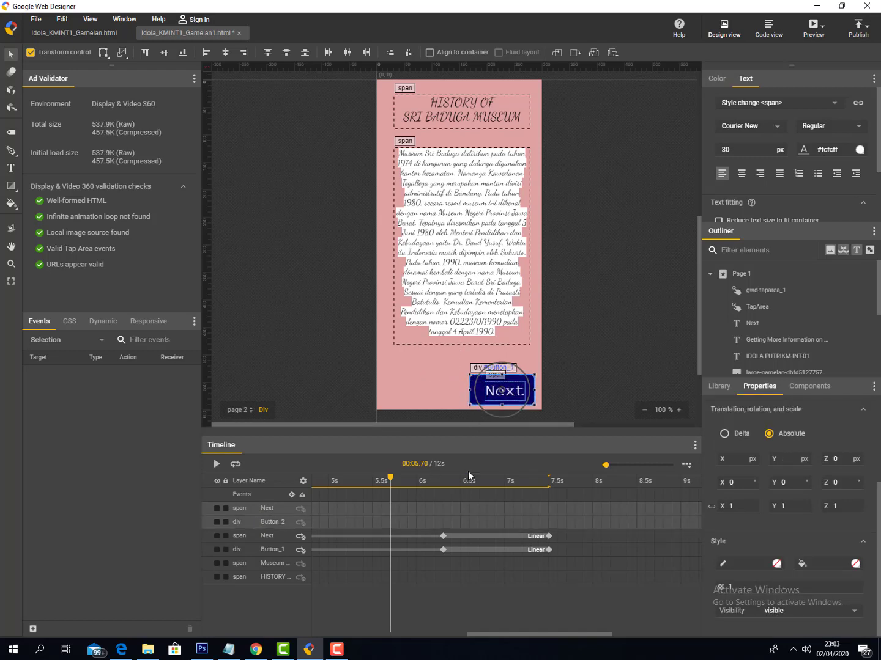
pyautogui.moveTo(493, 390); pyautogui.dragTo(395, 374)
pyautogui.click(551, 367)
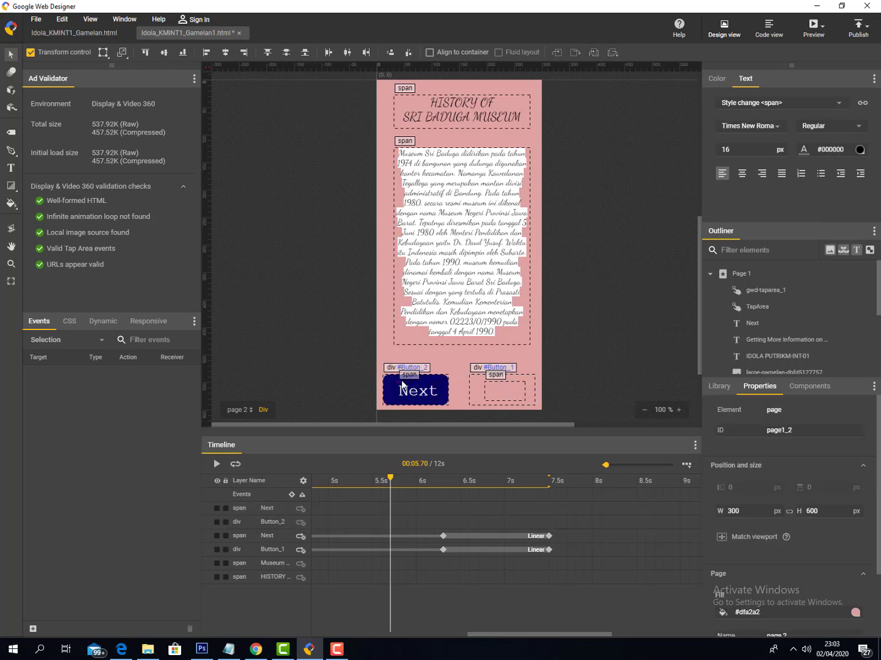
# Replace the text on the lower-left button with "Back"
pyautogui.click(418, 393)
pyautogui.doubleClick(428, 393)
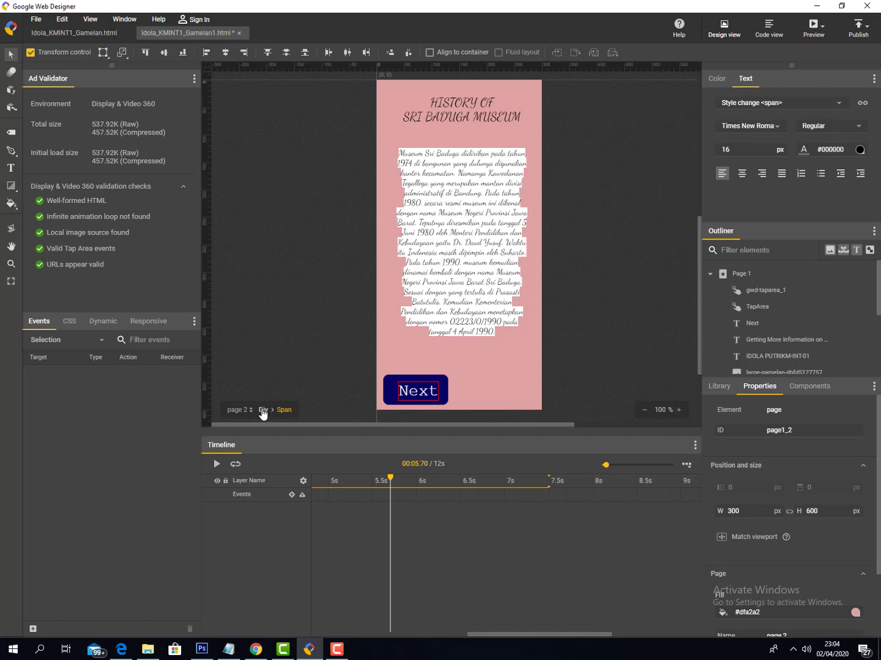
pyautogui.click(262, 410)
pyautogui.click(421, 395)
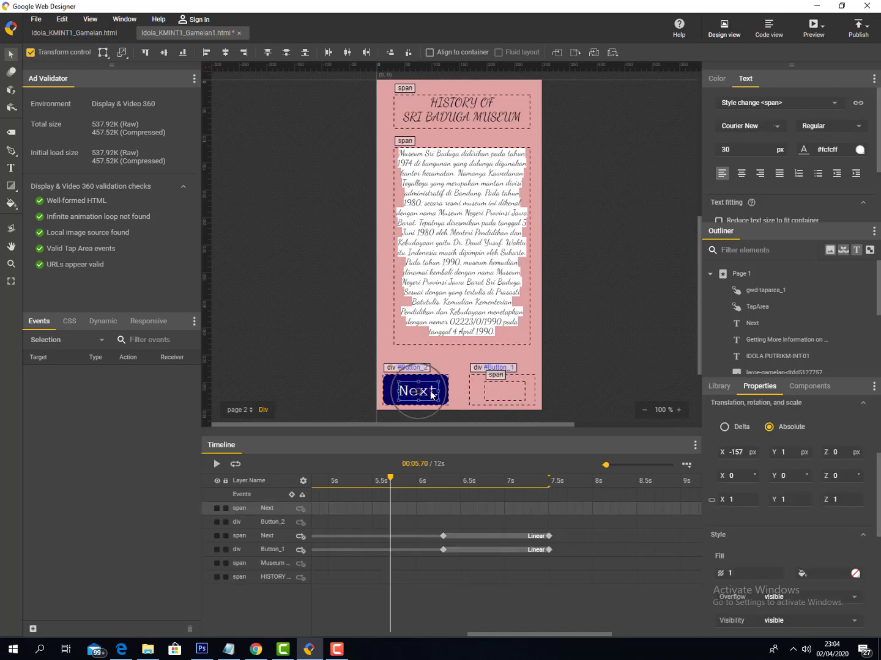
pyautogui.press('F9')
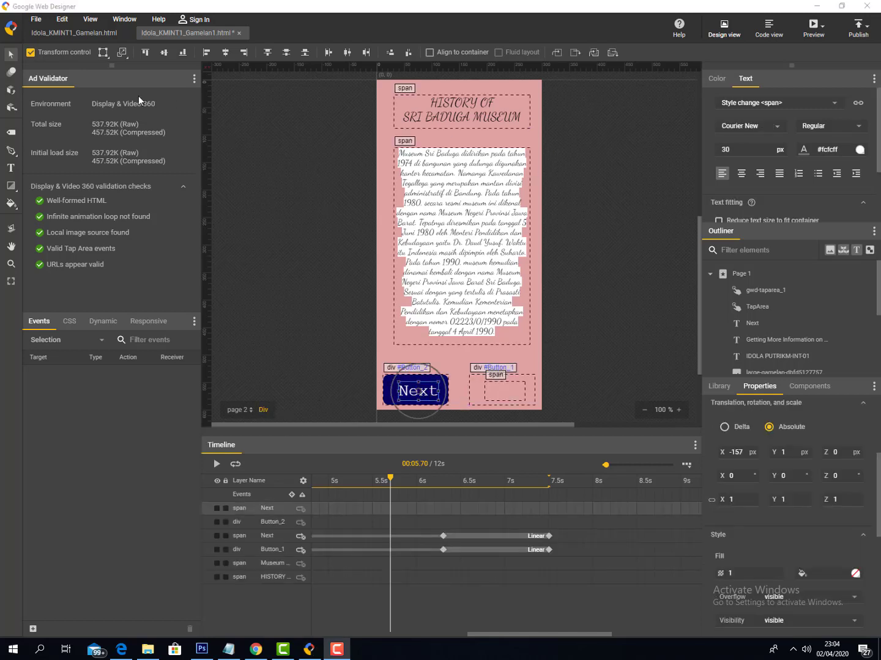
pyautogui.click(10, 167)
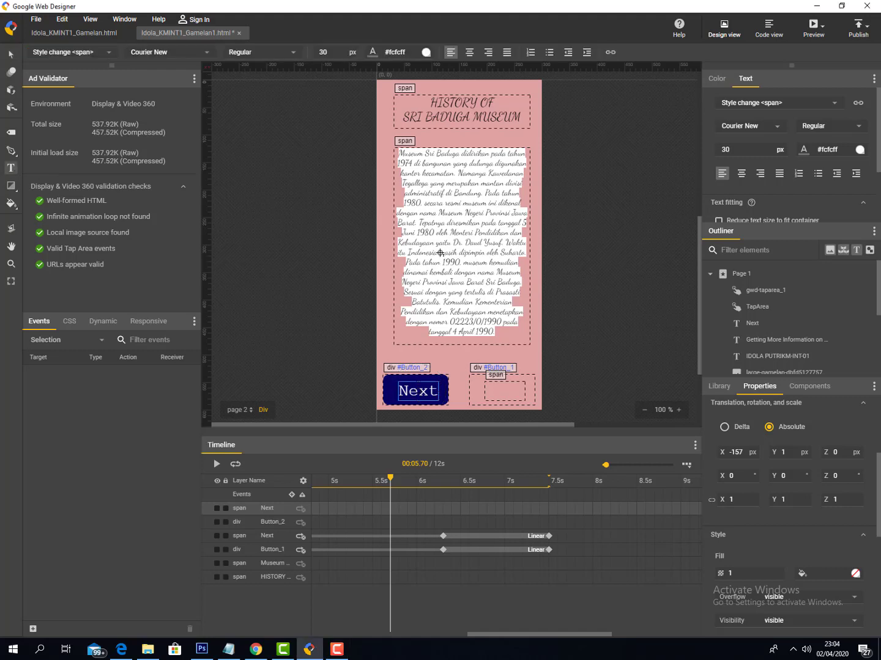
pyautogui.click(433, 390)
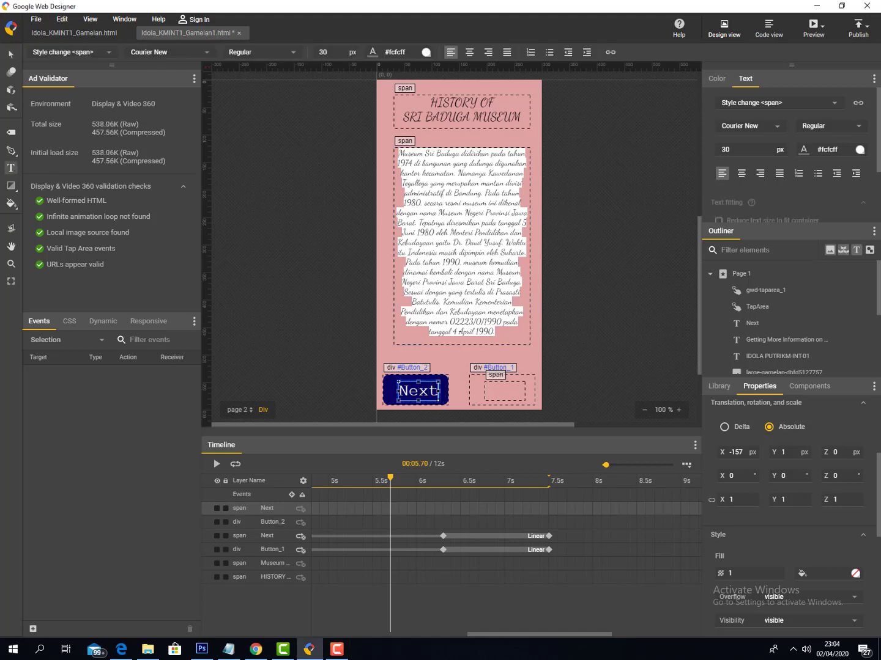
pyautogui.press('BackSpace')
pyautogui.press('BackSpace')
pyautogui.press('BackSpace')
pyautogui.press('BackSpace')
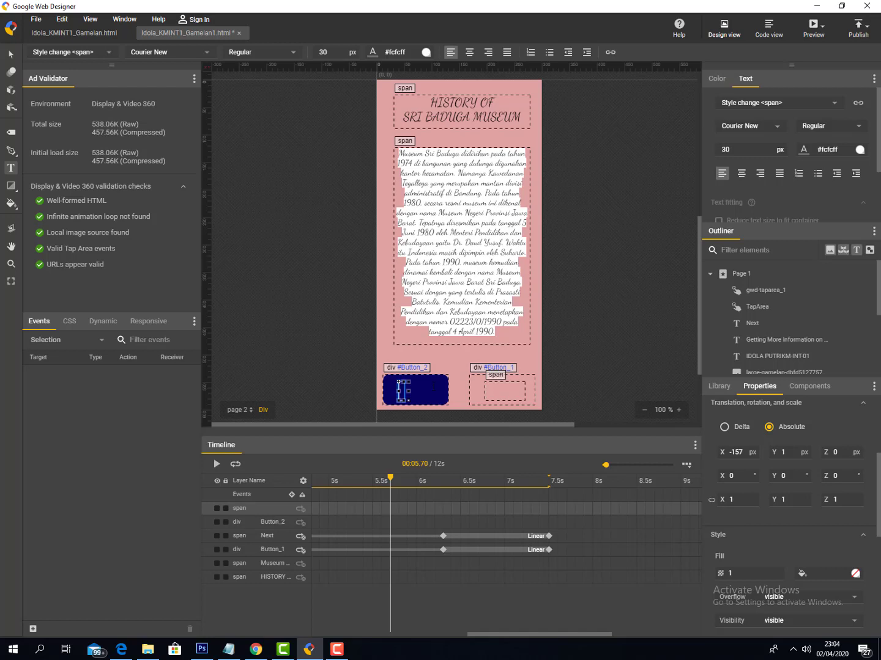
pyautogui.write('Back')
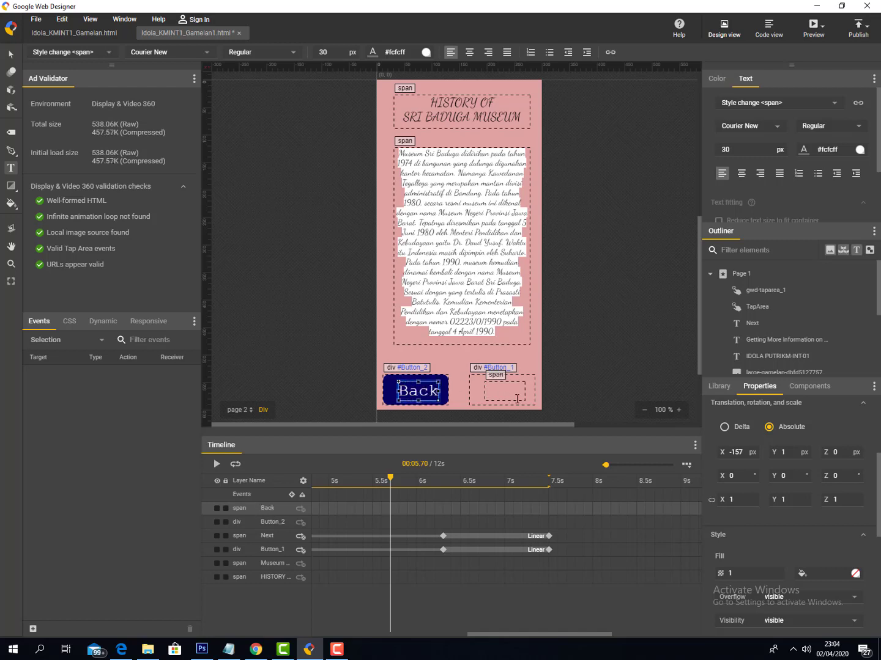
pyautogui.press('Escape')
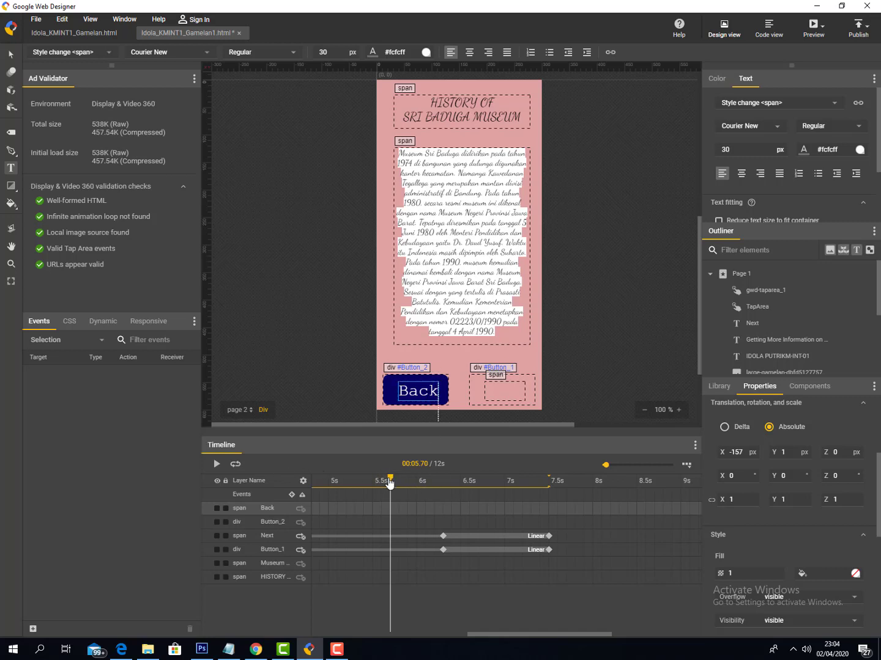
# Insert keyframes for the Back text and Button_2 at 6.30 s, aligned with the Next button's first visible keyframes
pyautogui.moveTo(389, 477); pyautogui.dragTo(271, 464)
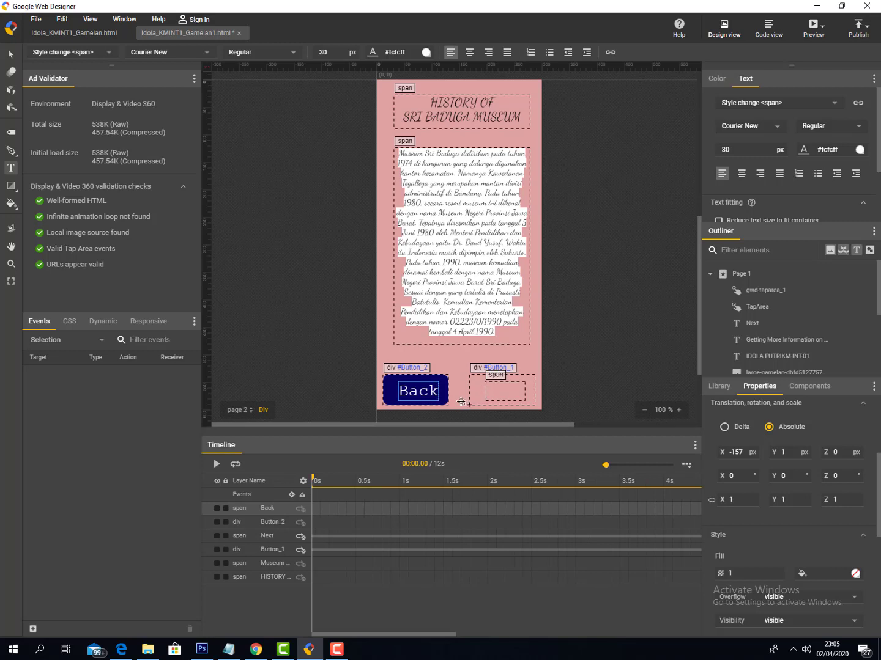
pyautogui.moveTo(311, 477); pyautogui.dragTo(521, 551)
pyautogui.moveTo(585, 546); pyautogui.dragTo(592, 553)
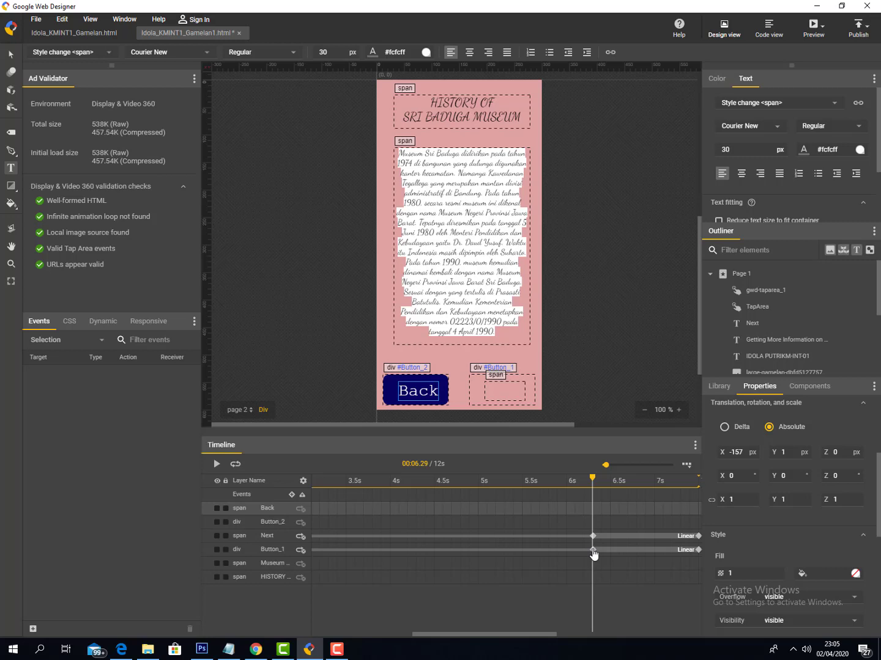
pyautogui.click(592, 537)
pyautogui.rightClick(592, 507)
pyautogui.click(597, 533)
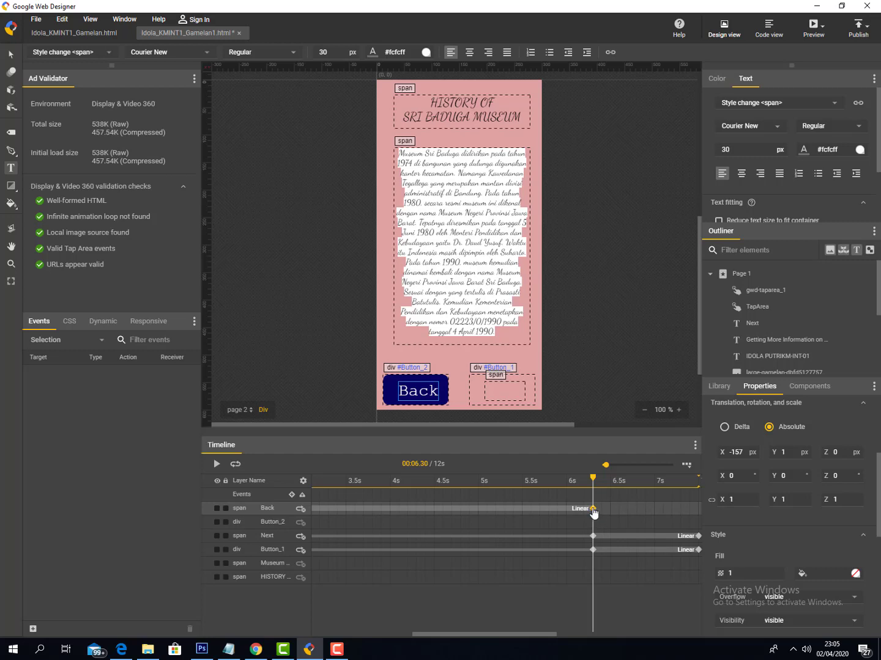
pyautogui.click(592, 525)
pyautogui.rightClick(591, 524)
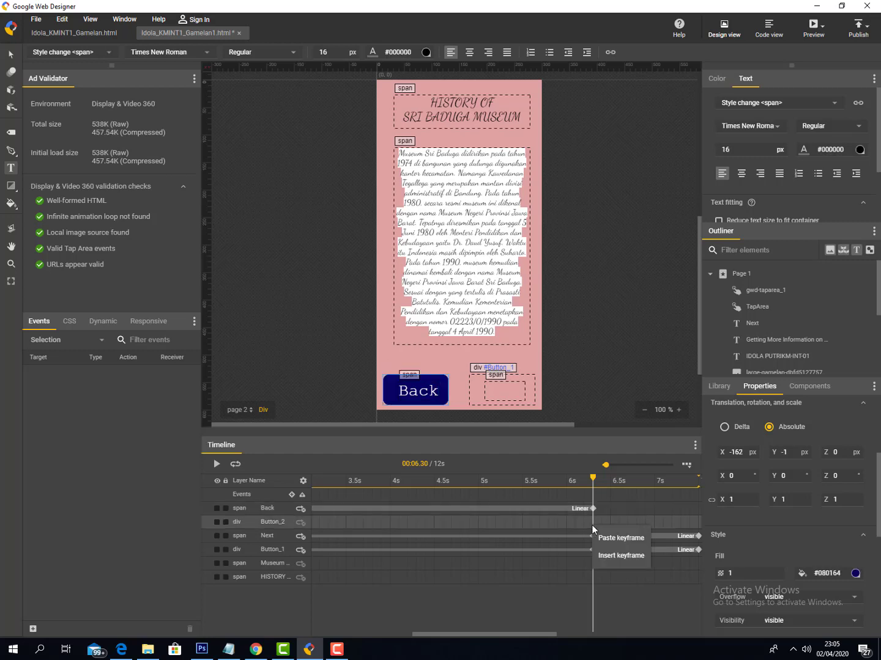
pyautogui.click(601, 556)
# Insert keyframes for the Back text and Button_2 at 7.50 s, aligned with the Next button's last keyframes
pyautogui.moveTo(593, 481); pyautogui.dragTo(568, 470)
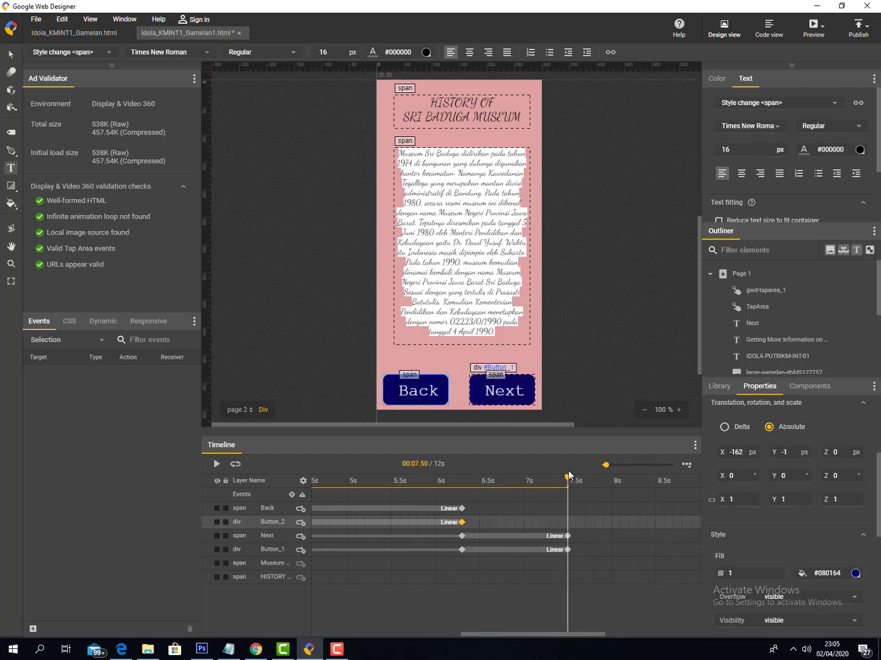
pyautogui.click(565, 509)
pyautogui.rightClick(566, 509)
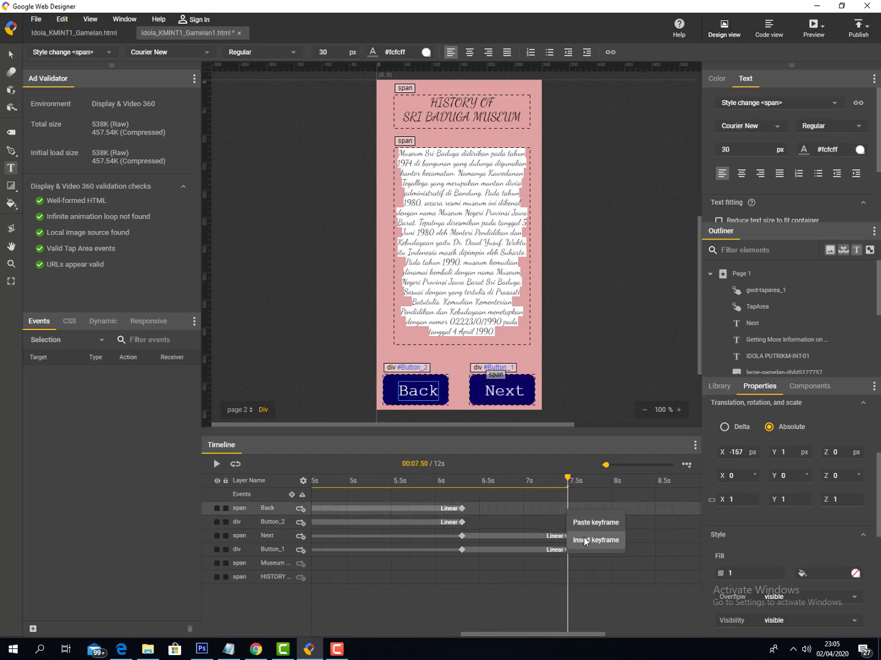
pyautogui.click(587, 542)
pyautogui.click(565, 523)
pyautogui.rightClick(565, 523)
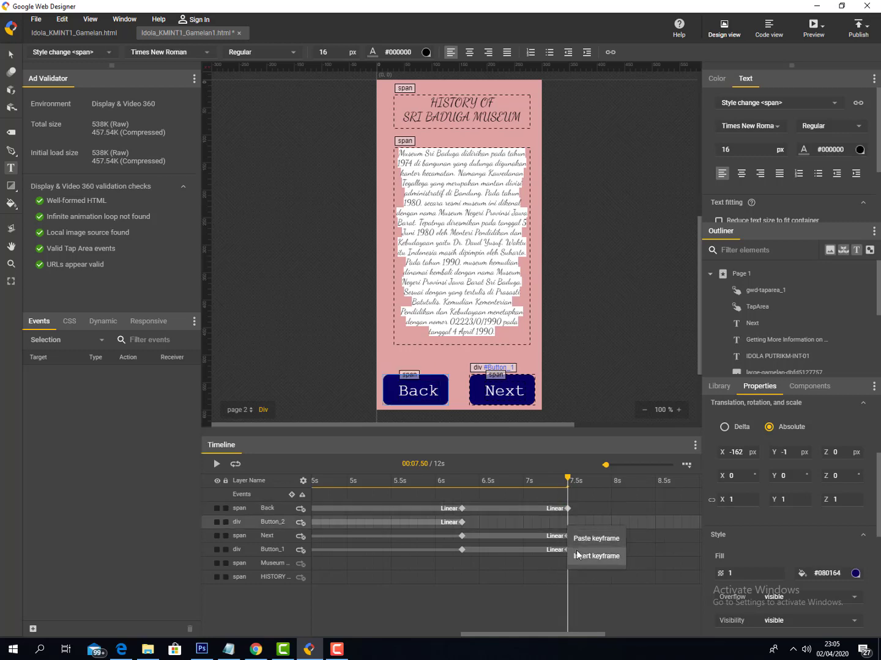
pyautogui.click(591, 557)
# Set the opacity of the Back text and Button_2 to 0 at their 6.30 s keyframes
pyautogui.click(462, 508)
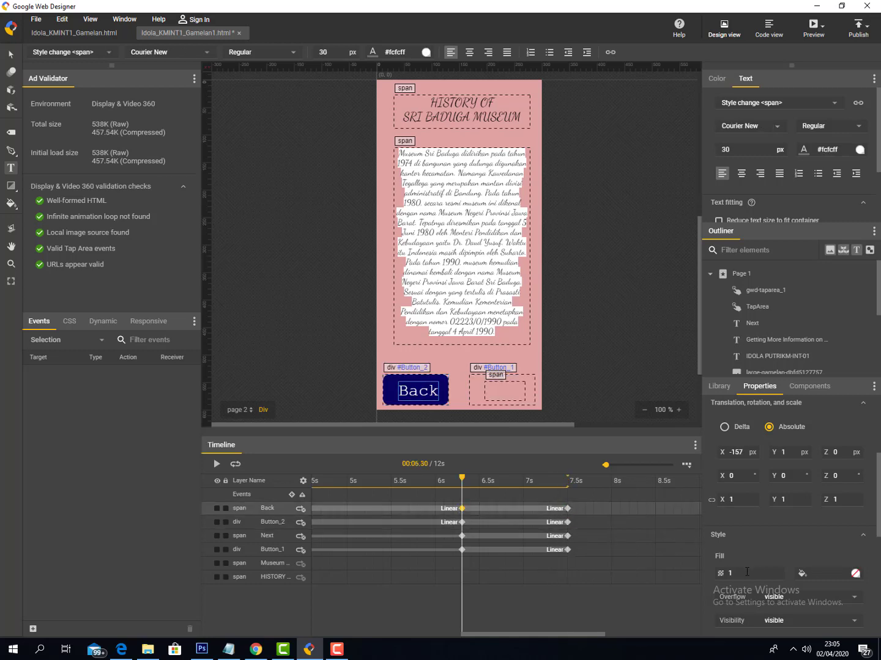
pyautogui.moveTo(747, 572); pyautogui.dragTo(663, 554)
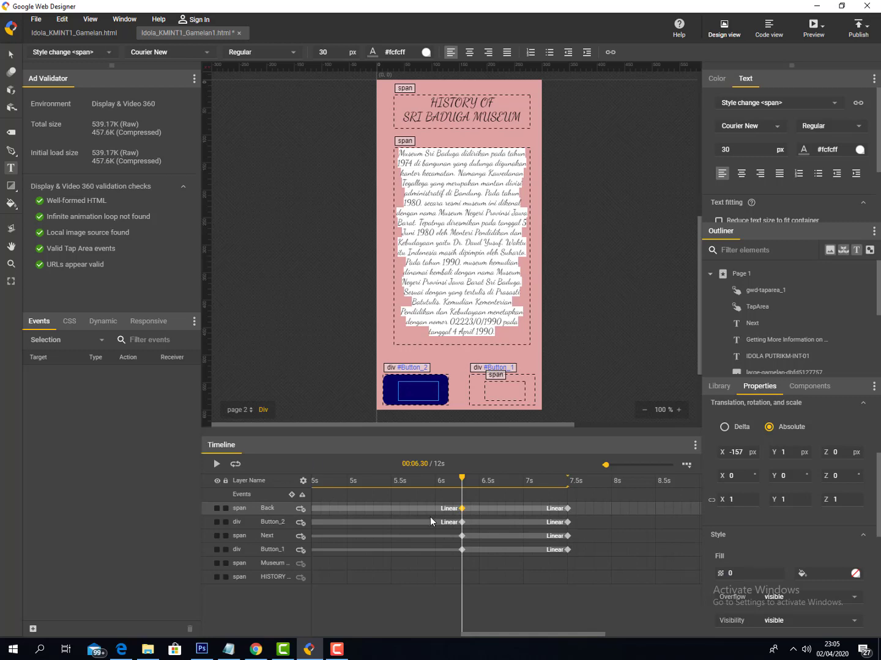
pyautogui.click(461, 522)
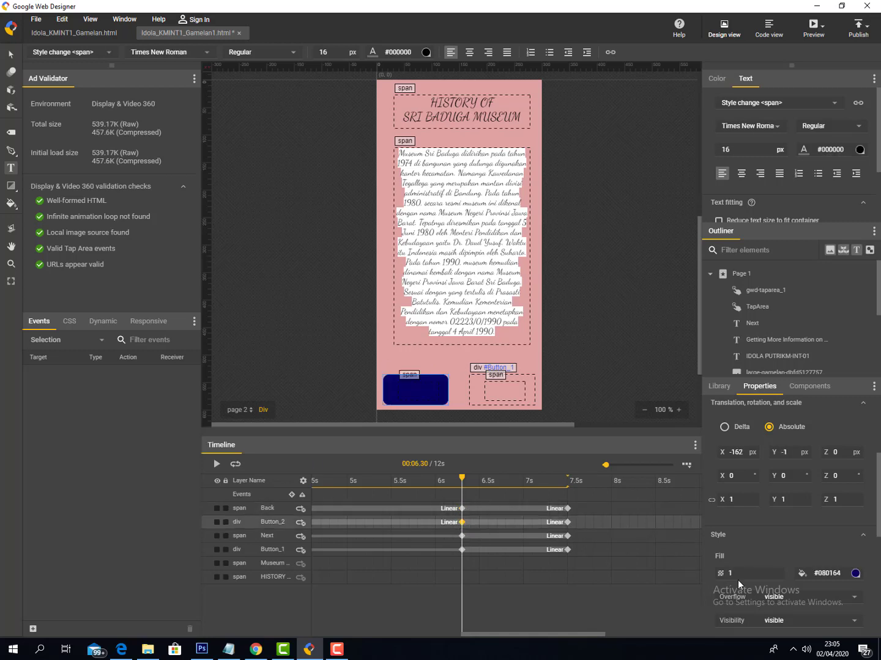
pyautogui.moveTo(737, 579); pyautogui.dragTo(713, 568)
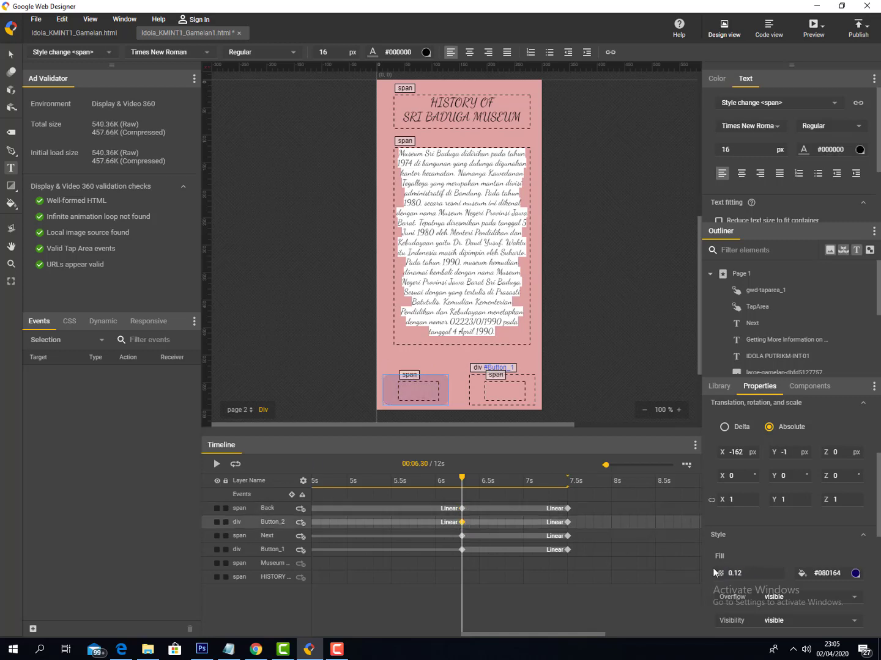
pyautogui.click(743, 576)
pyautogui.write('0')
pyautogui.click(471, 529)
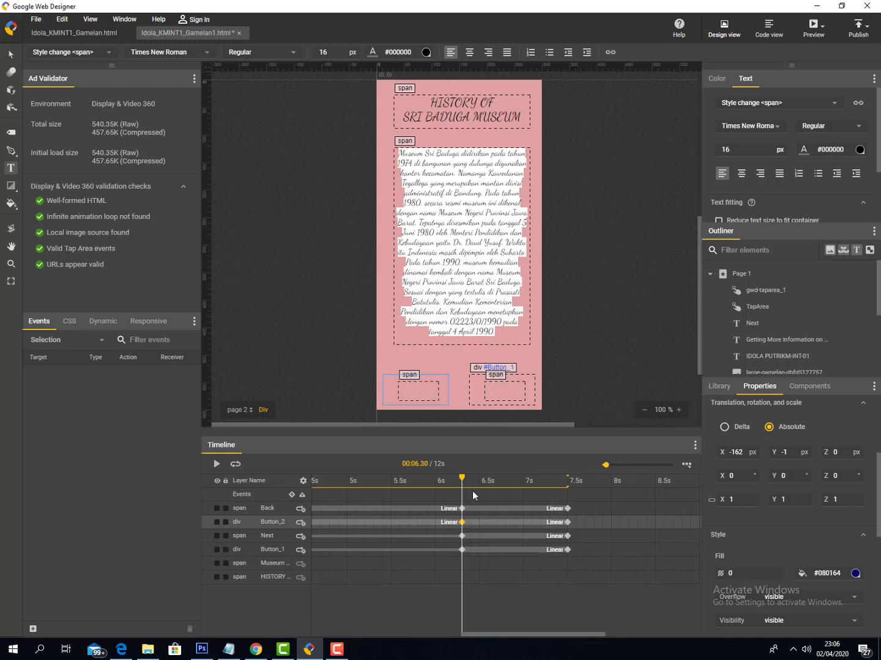
pyautogui.click(461, 509)
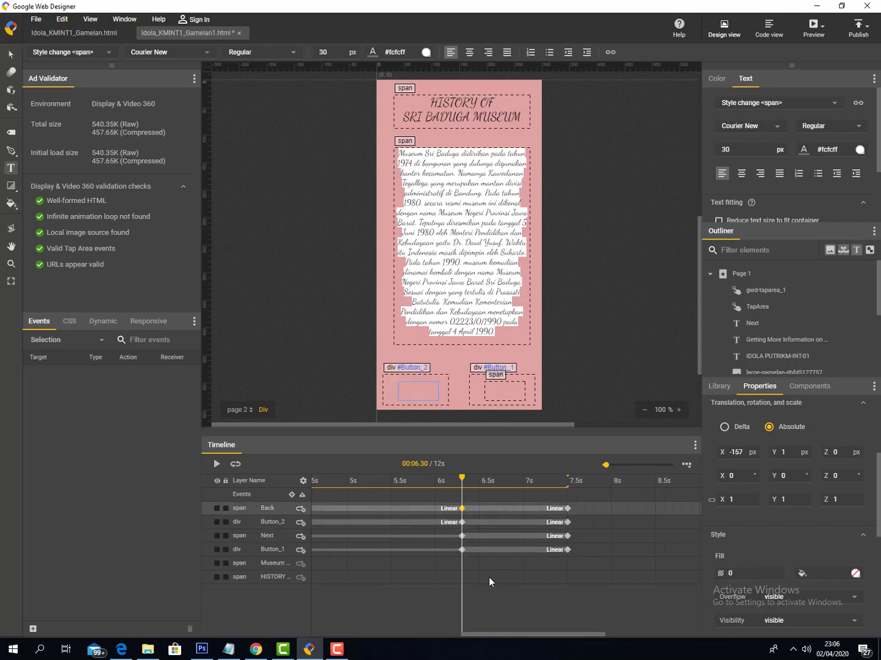
# Remove the keyframes of the Back text and Button_2 at 0 s
pyautogui.click(479, 629)
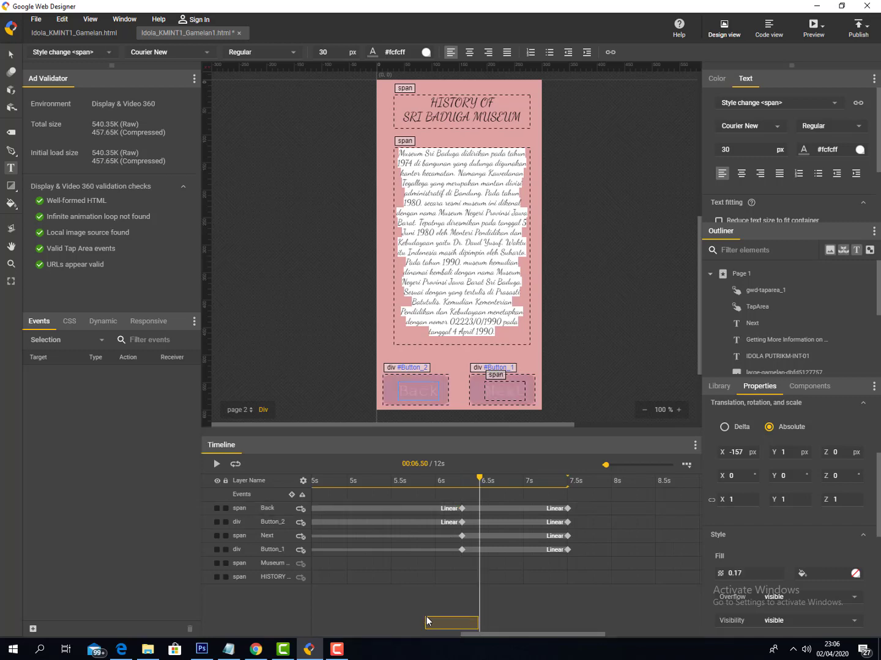
pyautogui.moveTo(472, 633); pyautogui.dragTo(275, 608)
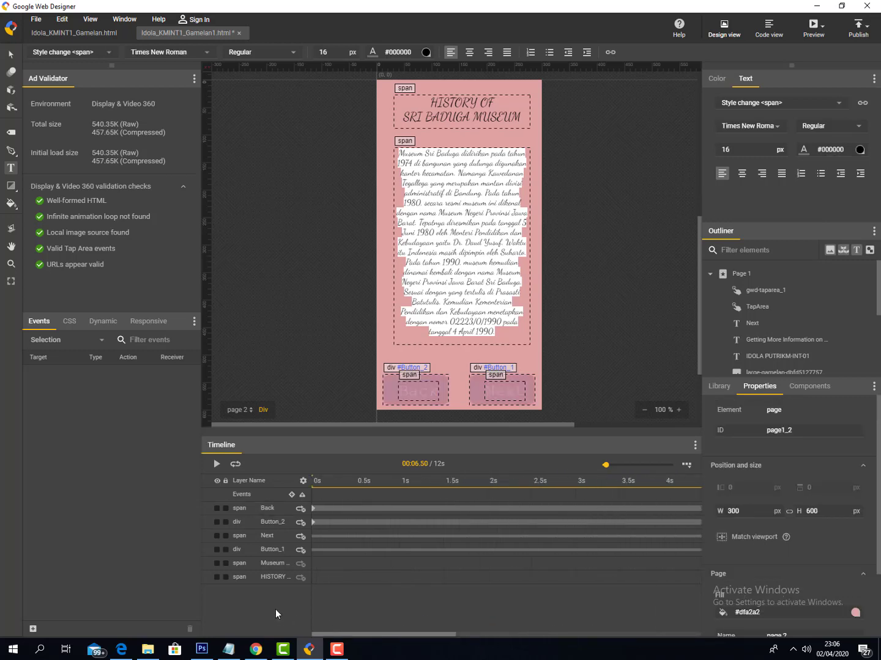
pyautogui.click(311, 509)
pyautogui.rightClick(312, 509)
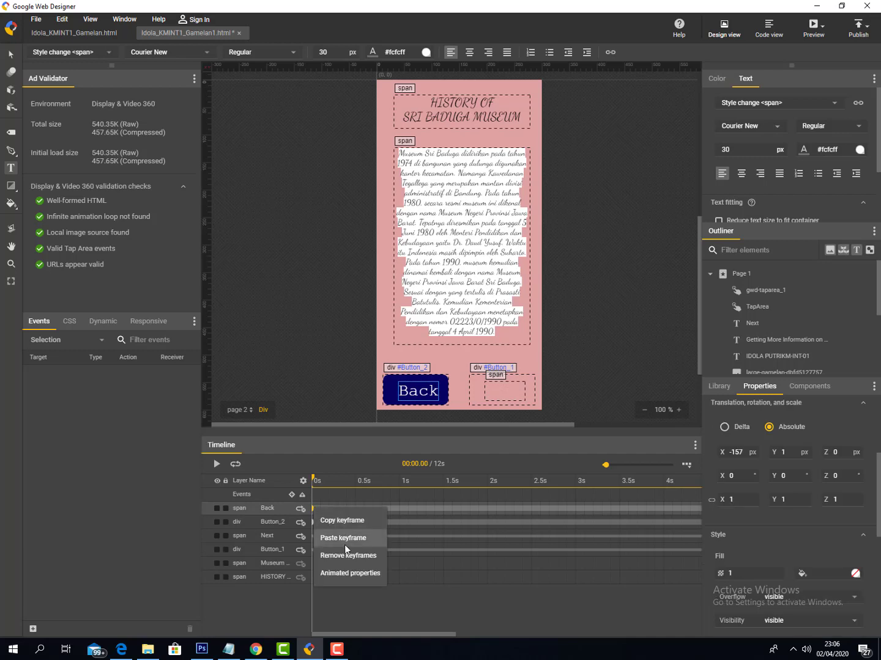
pyautogui.click(346, 555)
pyautogui.click(313, 523)
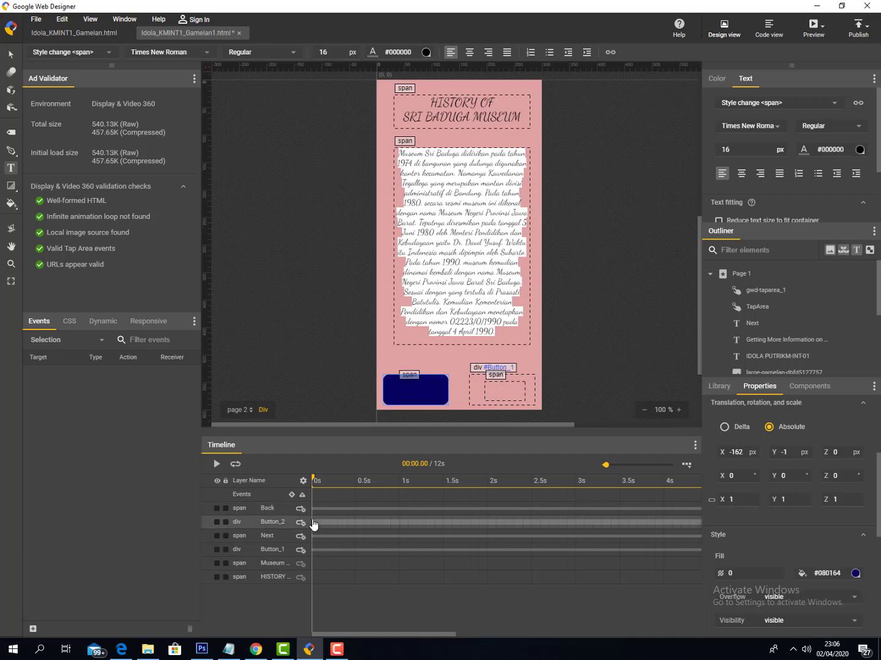
pyautogui.rightClick(313, 525)
pyautogui.click(338, 568)
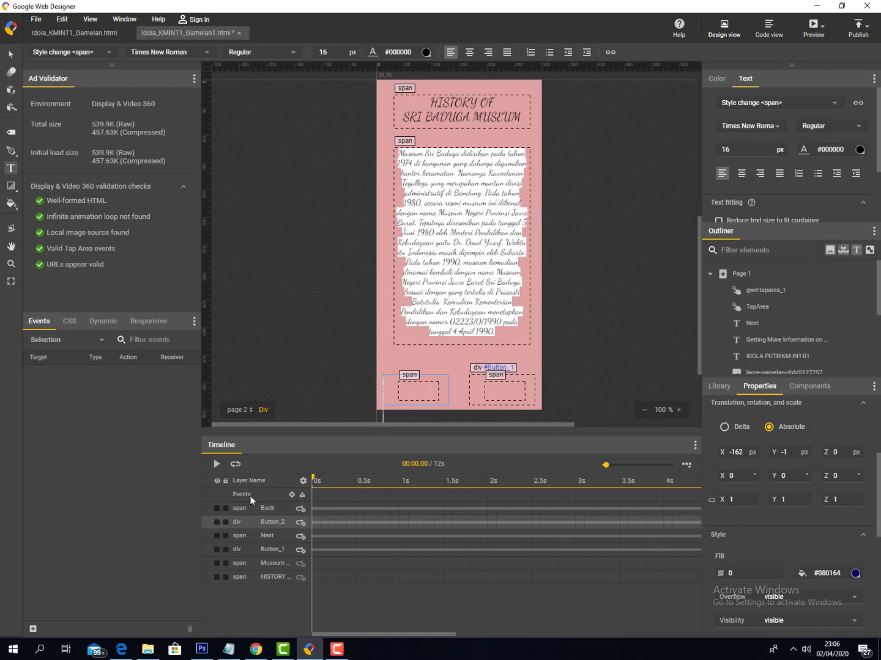
# Insert keyframes for the "HISTORY OF SRI BADUGA MUSEUM" title at 1.00 s and 2.00 s
pyautogui.click(454, 102)
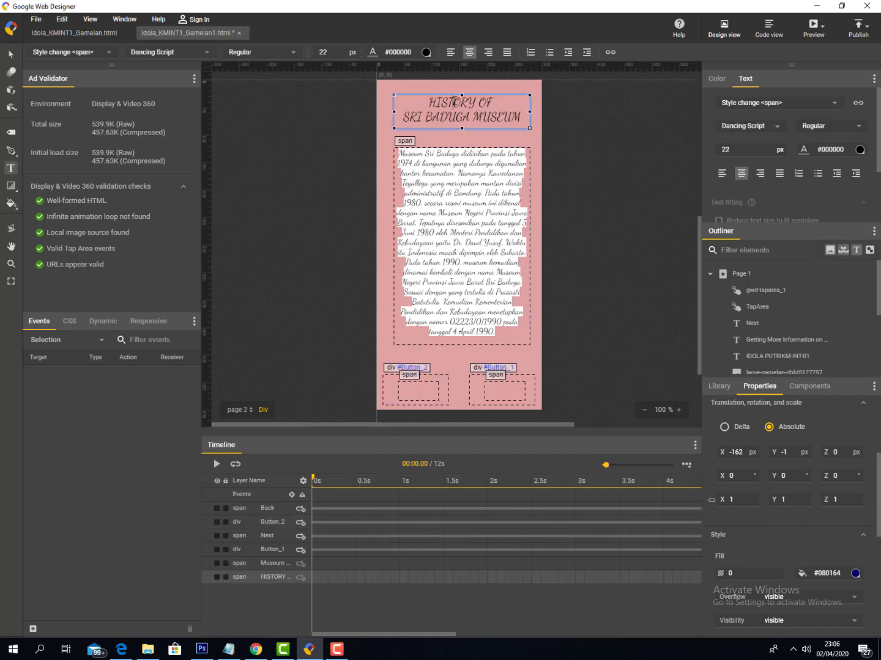
pyautogui.rightClick(283, 581)
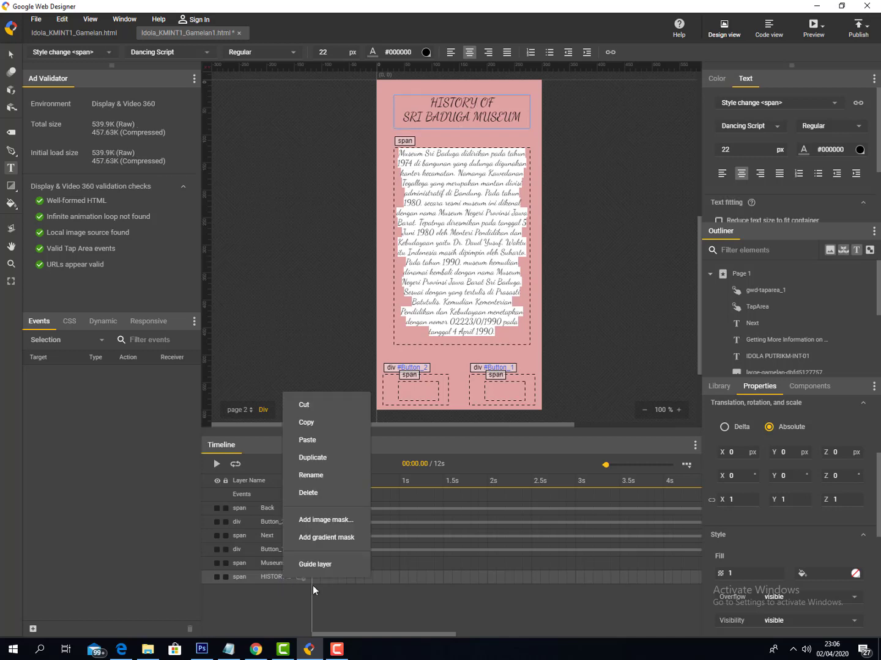
pyautogui.click(379, 565)
pyautogui.moveTo(384, 483); pyautogui.dragTo(399, 504)
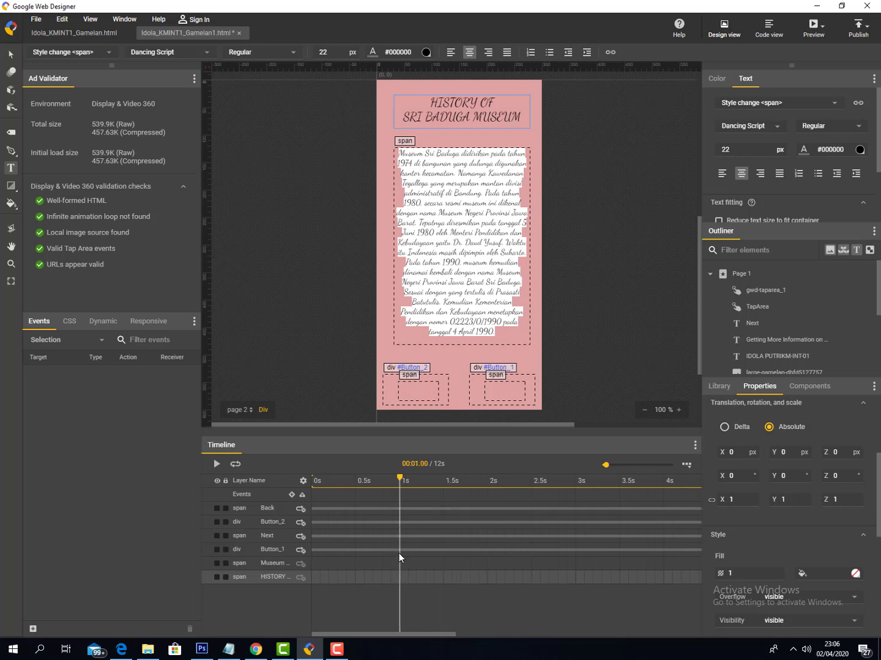
pyautogui.rightClick(398, 577)
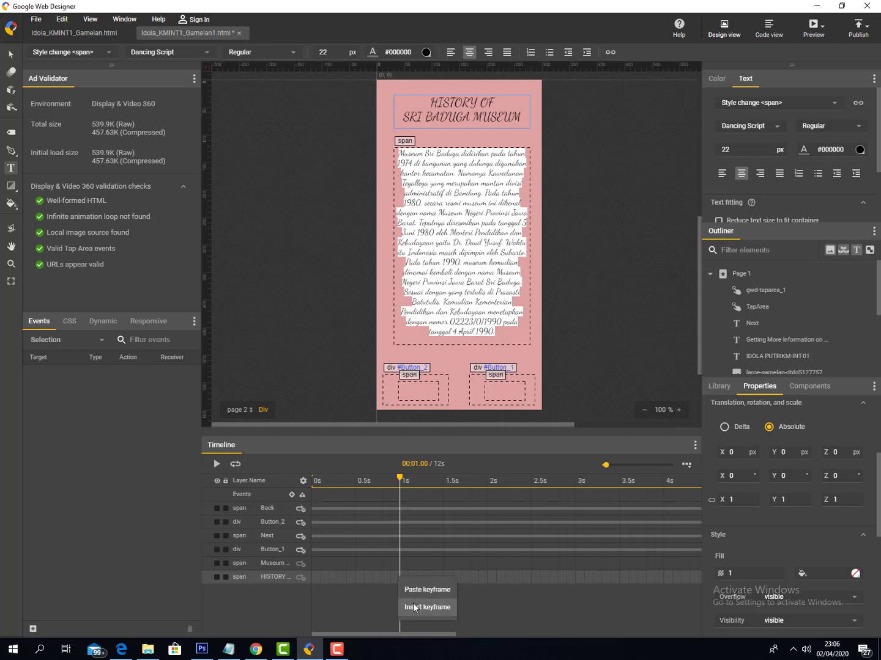
pyautogui.click(413, 602)
pyautogui.moveTo(400, 479); pyautogui.dragTo(483, 492)
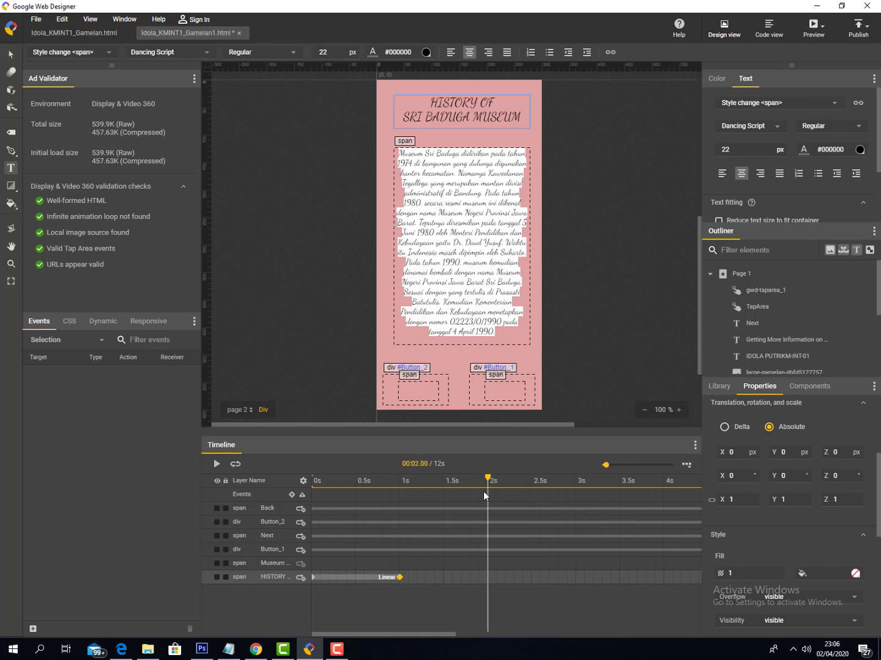
pyautogui.rightClick(485, 579)
pyautogui.click(506, 607)
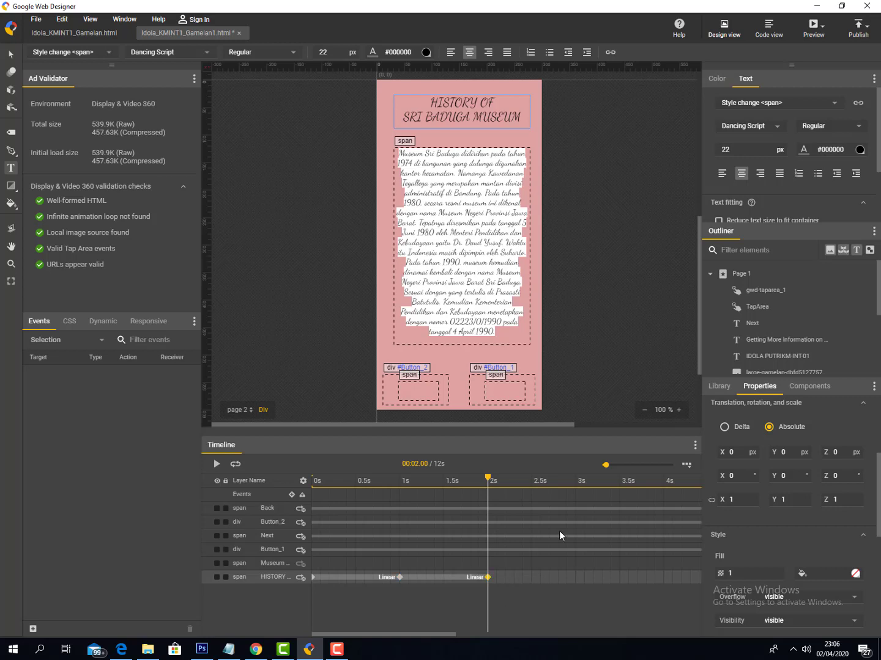
# Set the title's opacity to 0 at its 1.00 s keyframe and remove its keyframe at 0 s
pyautogui.click(400, 577)
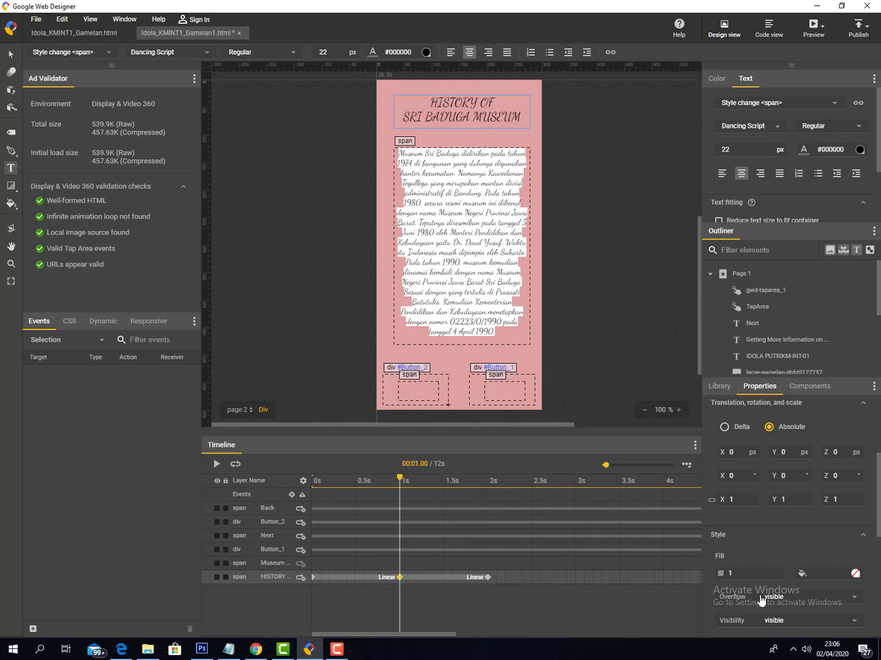
pyautogui.click(731, 574)
pyautogui.write('0')
pyautogui.press('Return')
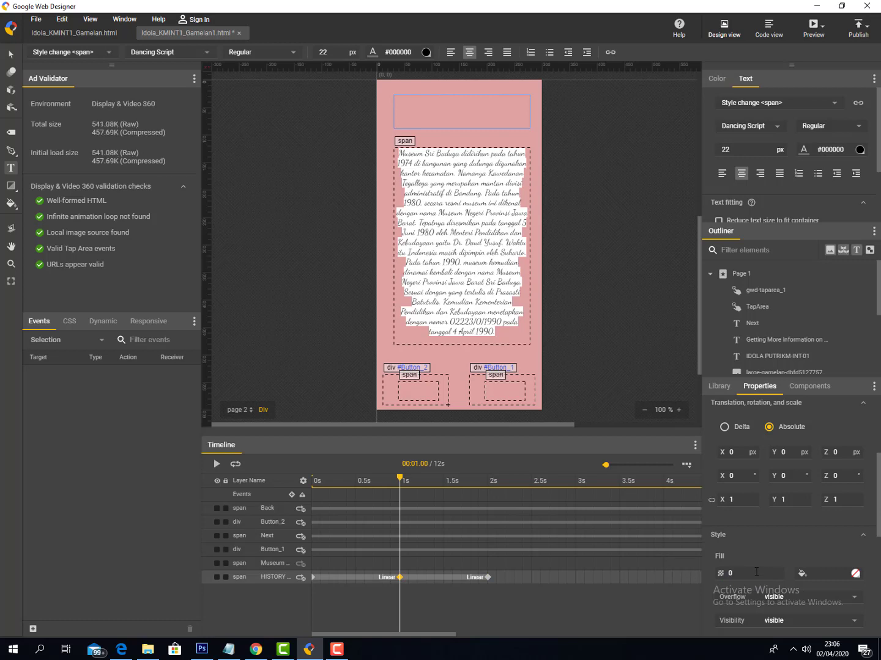
pyautogui.click(313, 581)
pyautogui.rightClick(313, 579)
pyautogui.click(334, 548)
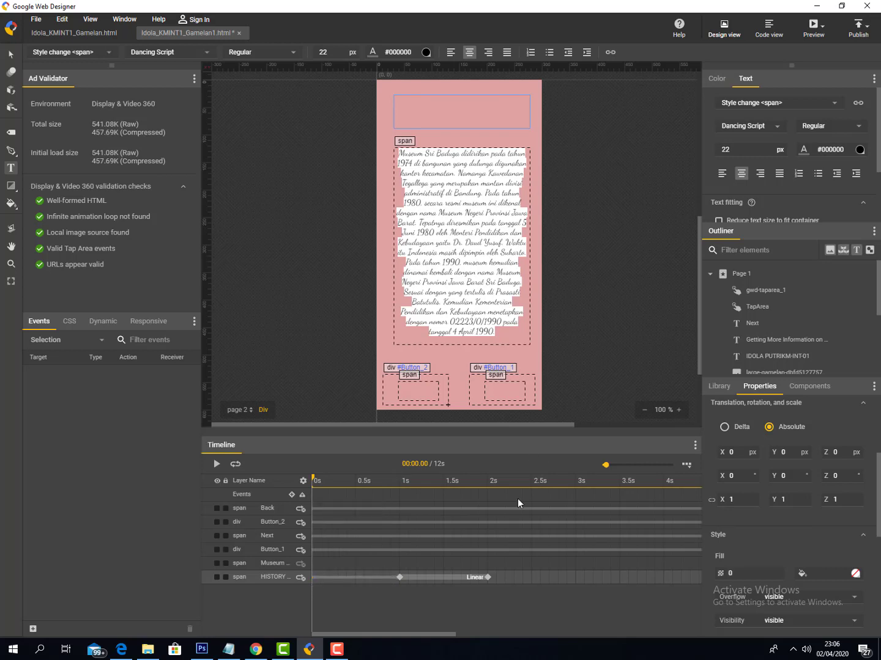
pyautogui.moveTo(331, 474); pyautogui.dragTo(462, 500)
pyautogui.click(431, 577)
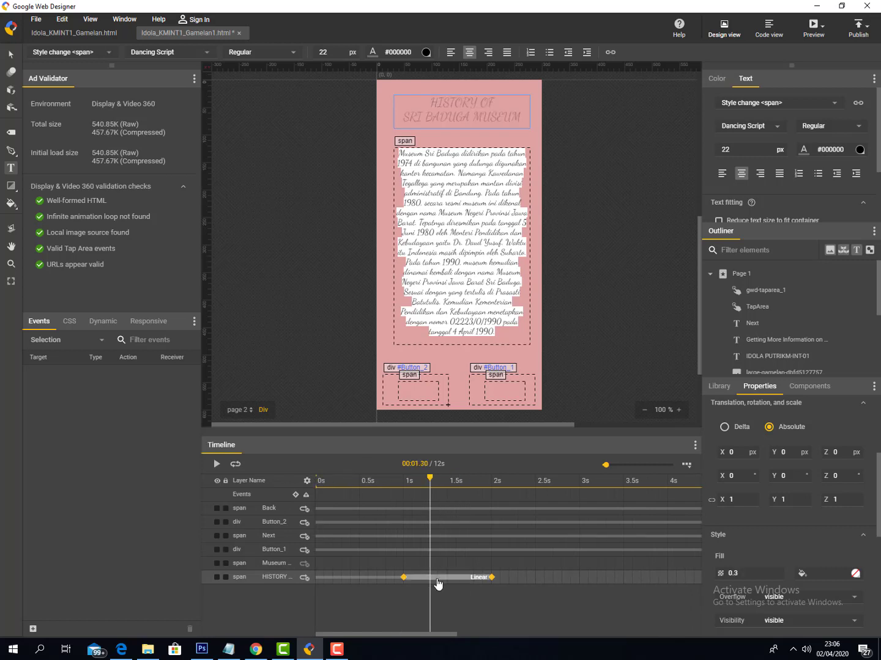
pyautogui.rightClick(438, 581)
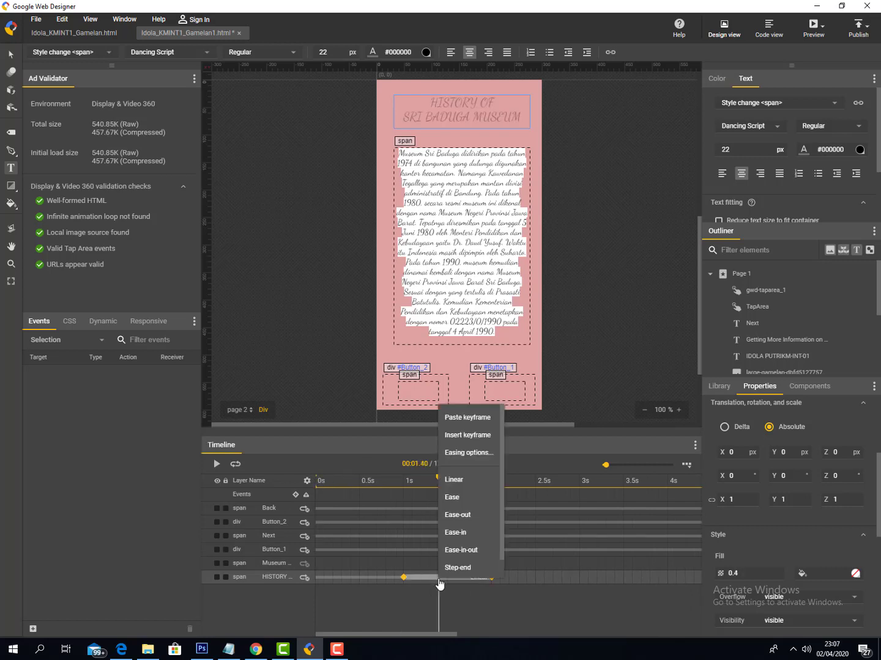
pyautogui.click(476, 454)
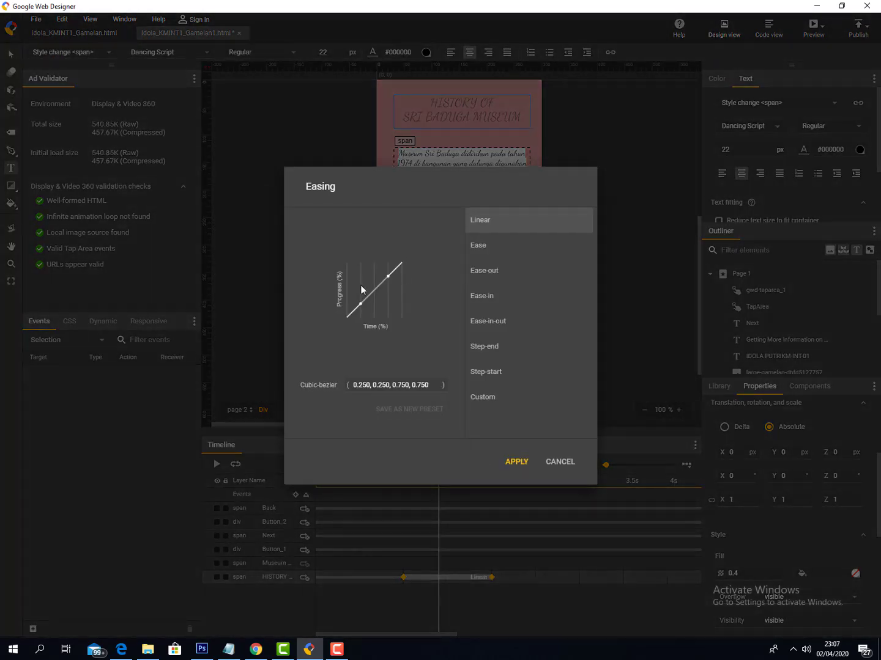
pyautogui.moveTo(359, 309)
pyautogui.mouseDown()
pyautogui.moveTo(371, 330)
pyautogui.moveTo(373, 241)
pyautogui.moveTo(288, 234)
pyautogui.moveTo(378, 228)
pyautogui.moveTo(420, 327)
pyautogui.moveTo(350, 334)
pyautogui.moveTo(444, 312)
pyautogui.moveTo(371, 272)
pyautogui.moveTo(398, 309)
pyautogui.moveTo(376, 249)
pyautogui.moveTo(348, 263)
pyautogui.moveTo(437, 297)
pyautogui.moveTo(360, 322)
pyautogui.moveTo(367, 326)
pyautogui.mouseUp()
pyautogui.click(563, 466)
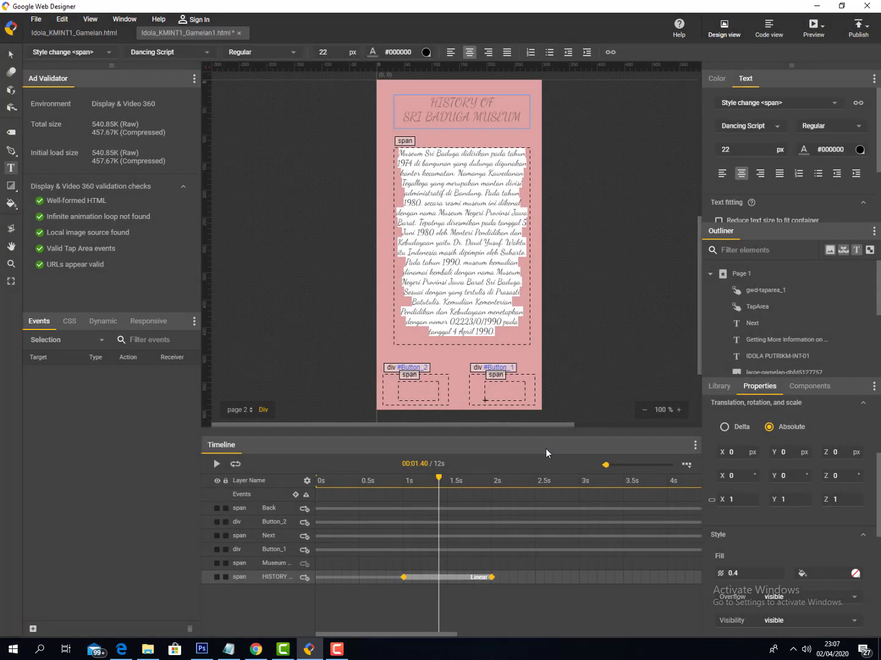
# Insert a keyframe for the museum history paragraph at 2.40 s
pyautogui.moveTo(471, 474); pyautogui.dragTo(518, 481)
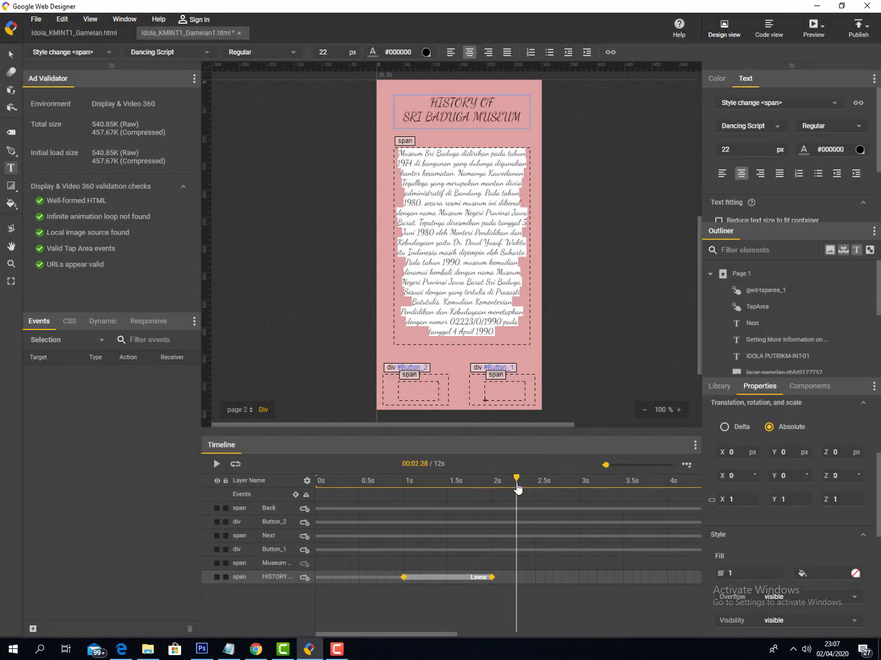
pyautogui.click(494, 223)
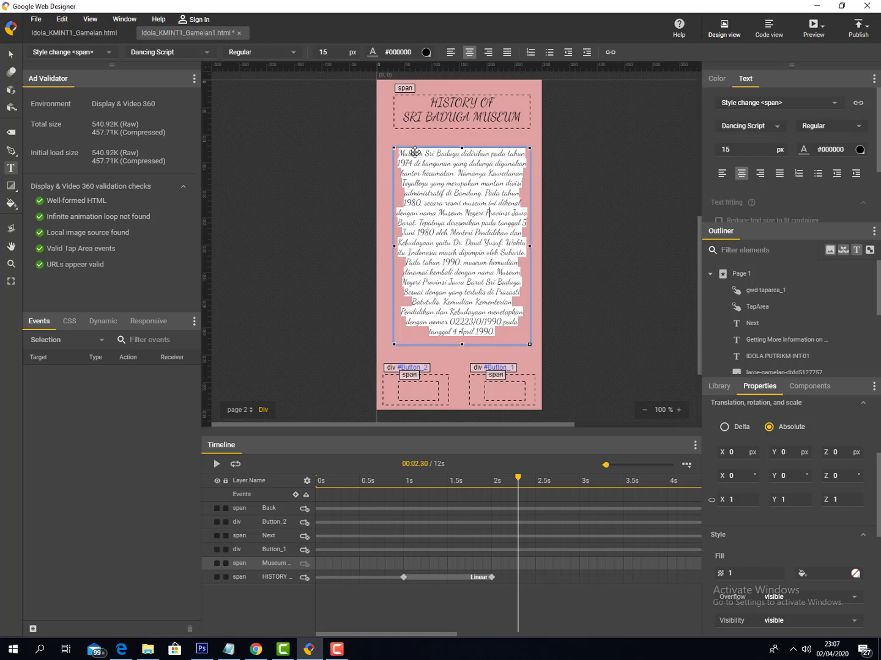
pyautogui.click(415, 151)
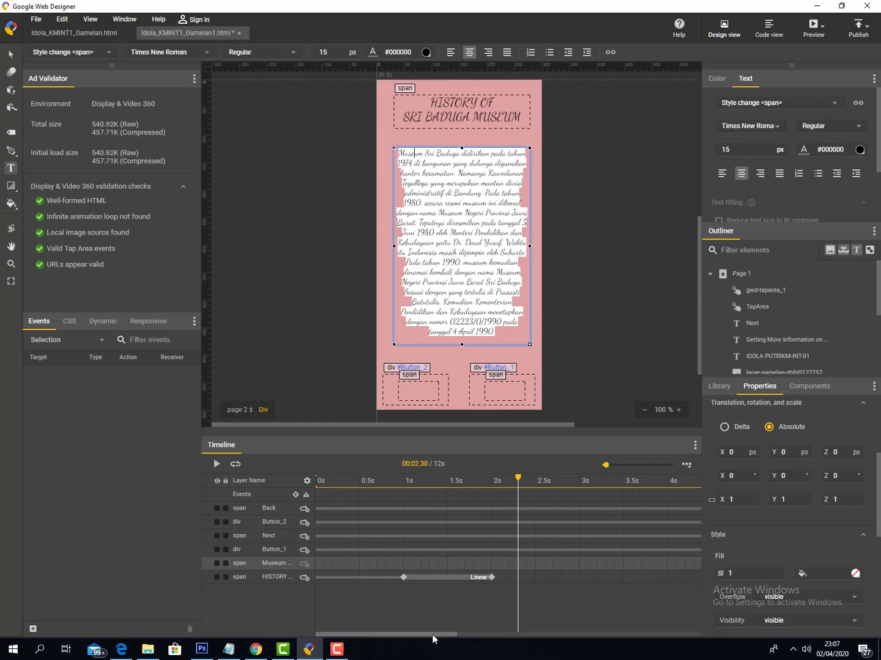
pyautogui.moveTo(437, 635); pyautogui.dragTo(492, 656)
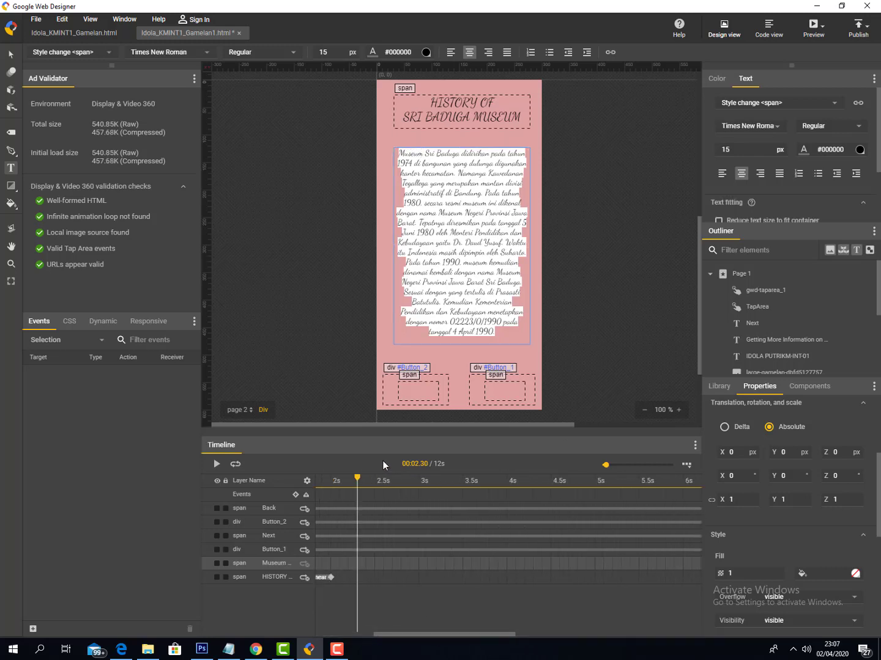
pyautogui.moveTo(359, 478)
pyautogui.mouseDown()
pyautogui.moveTo(374, 480)
pyautogui.moveTo(366, 483)
pyautogui.mouseUp()
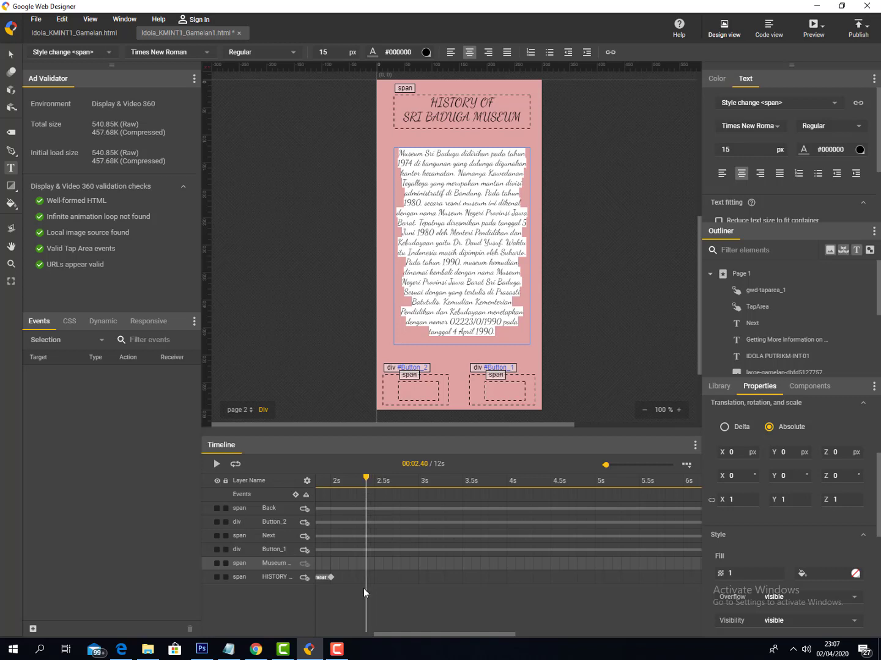
pyautogui.rightClick(367, 562)
pyautogui.click(378, 576)
# Insert a keyframe for the museum history paragraph at 3.40 s and set its opacity to 0 at the 2.40 s keyframe
pyautogui.moveTo(366, 483); pyautogui.dragTo(482, 534)
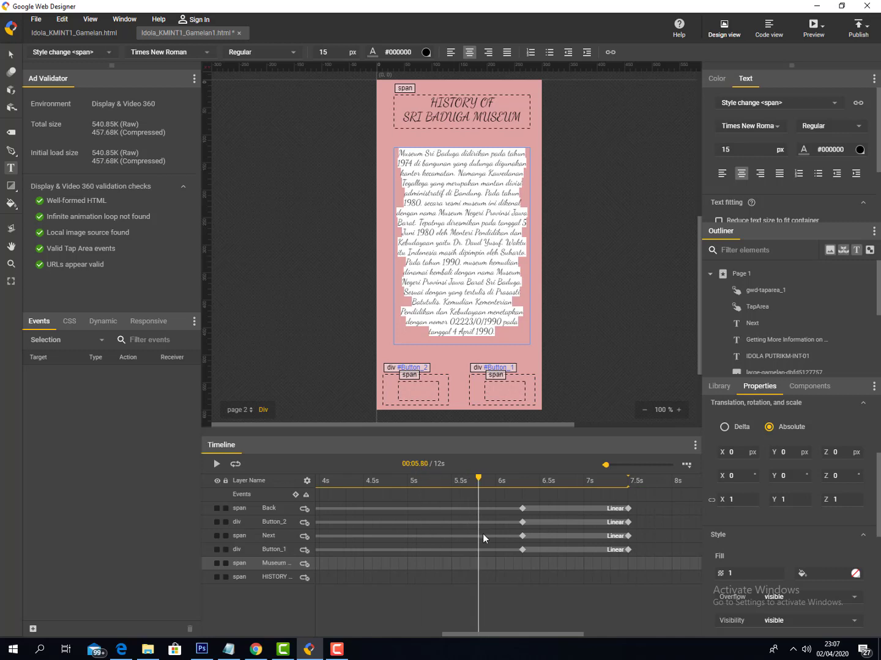
pyautogui.rightClick(477, 564)
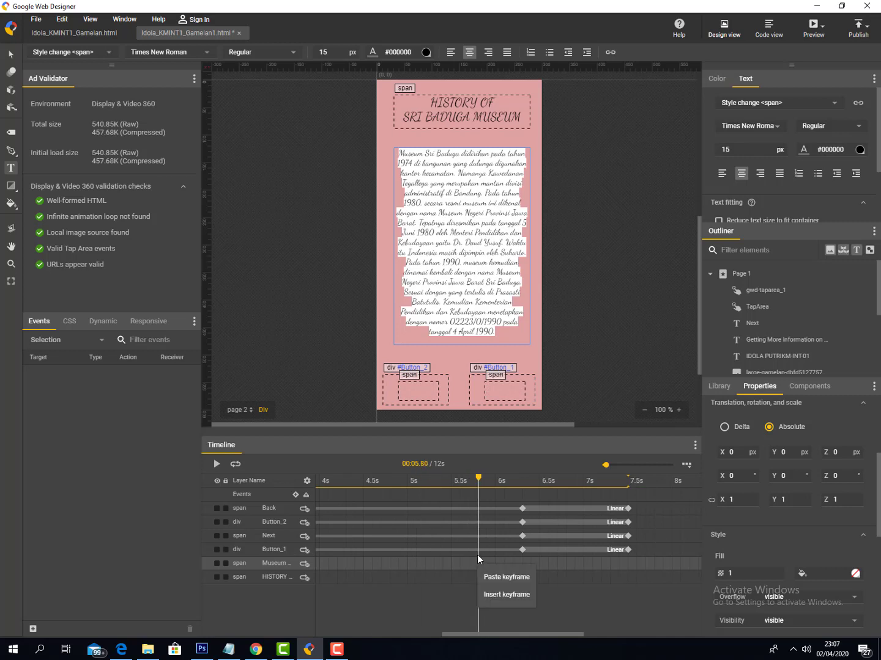
pyautogui.moveTo(478, 478); pyautogui.dragTo(479, 504)
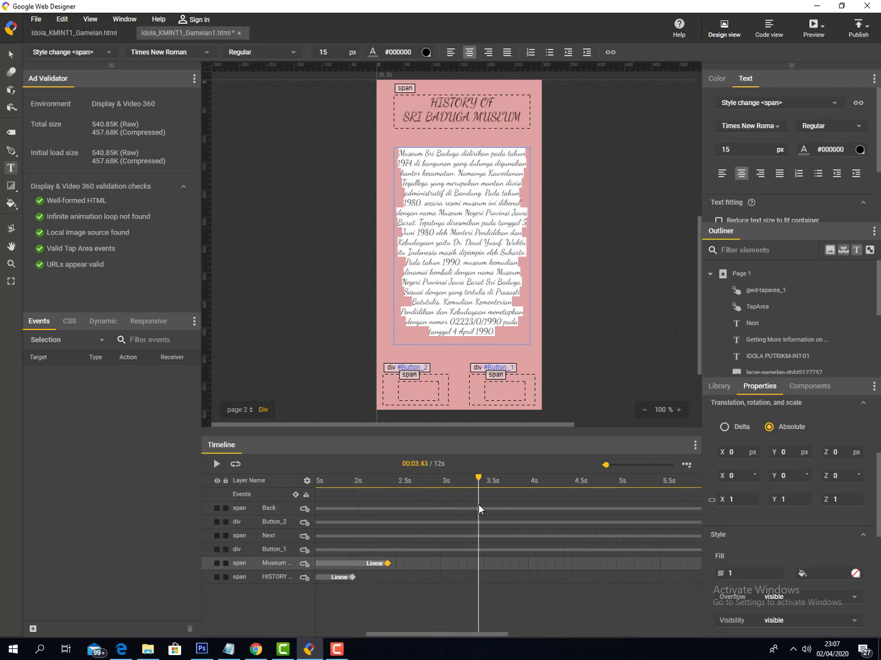
pyautogui.rightClick(475, 564)
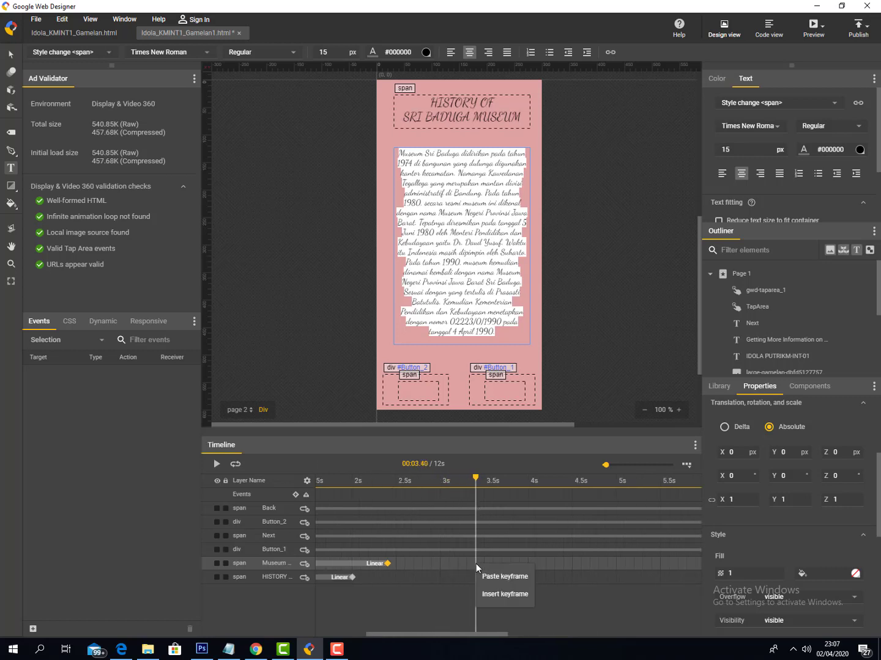
pyautogui.click(489, 597)
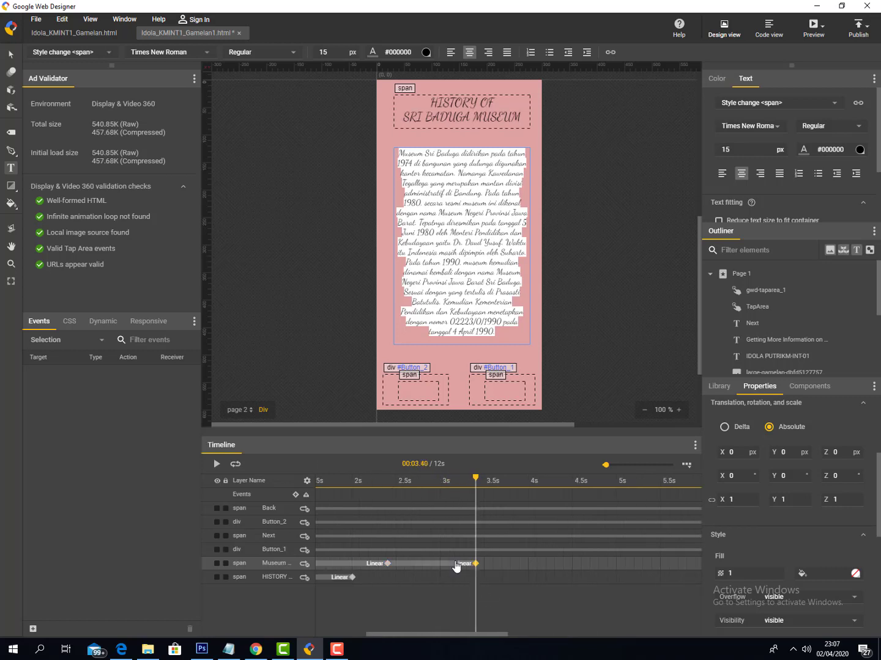
pyautogui.click(388, 565)
pyautogui.click(735, 573)
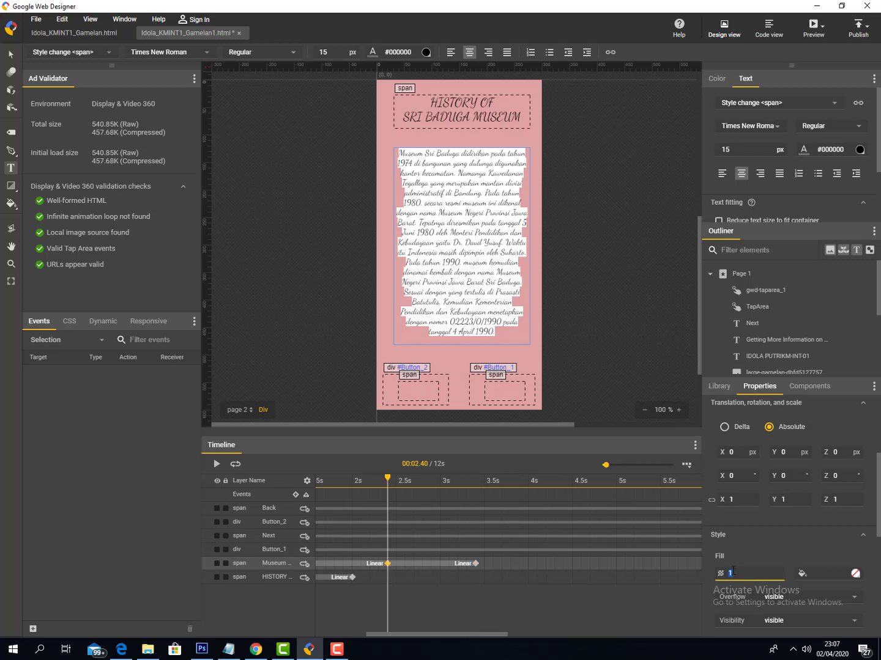
# Remove the museum history paragraph's keyframe at 0 s and play the page 2 timeline
pyautogui.moveTo(388, 482); pyautogui.dragTo(246, 480)
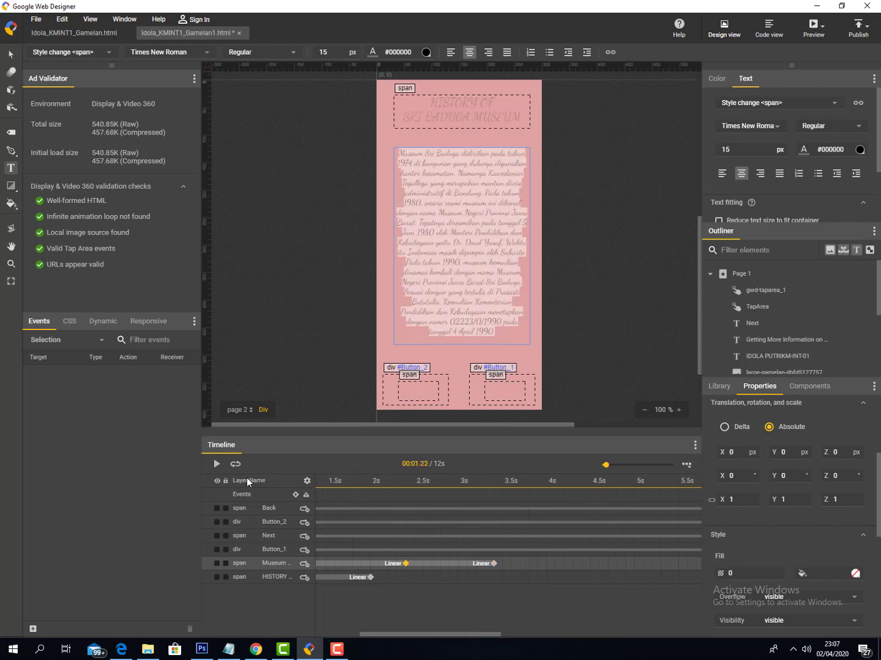
pyautogui.rightClick(316, 570)
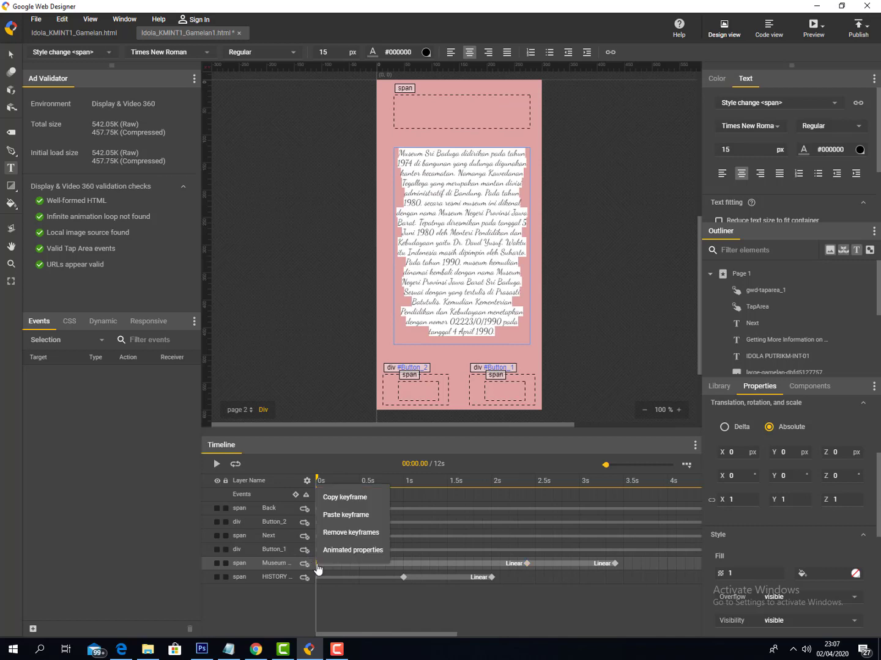
pyautogui.click(349, 536)
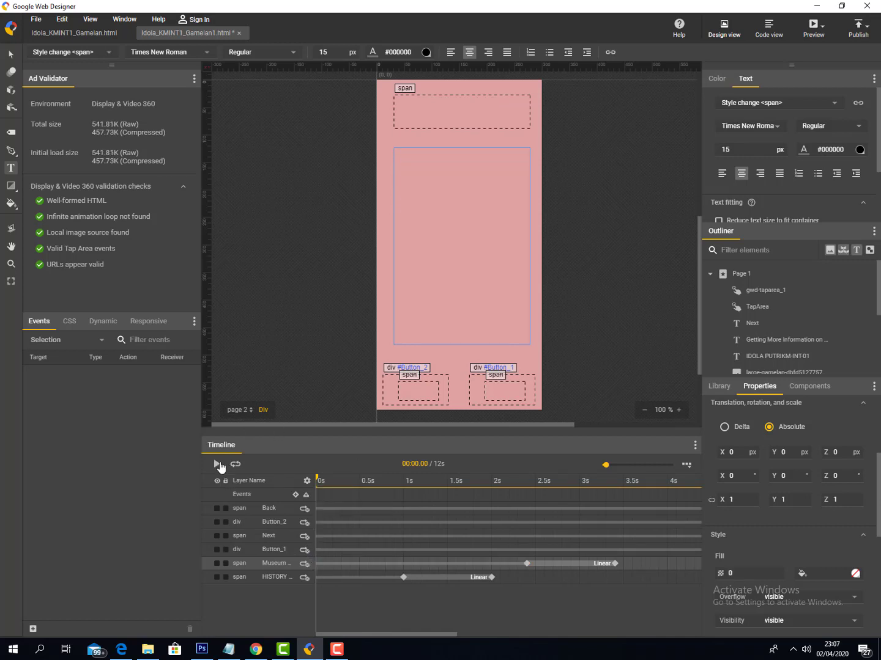
pyautogui.click(216, 464)
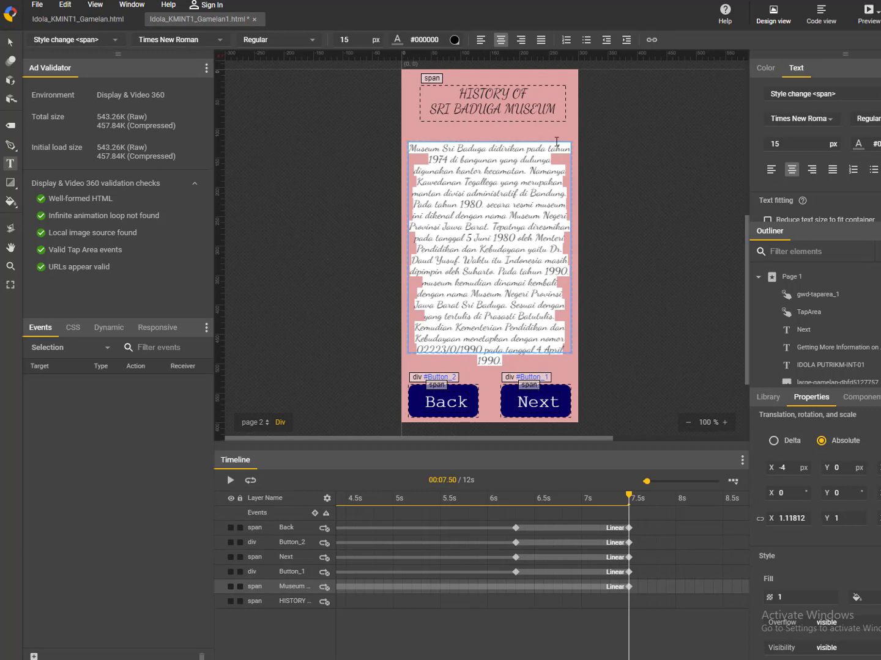
pyautogui.click(10, 41)
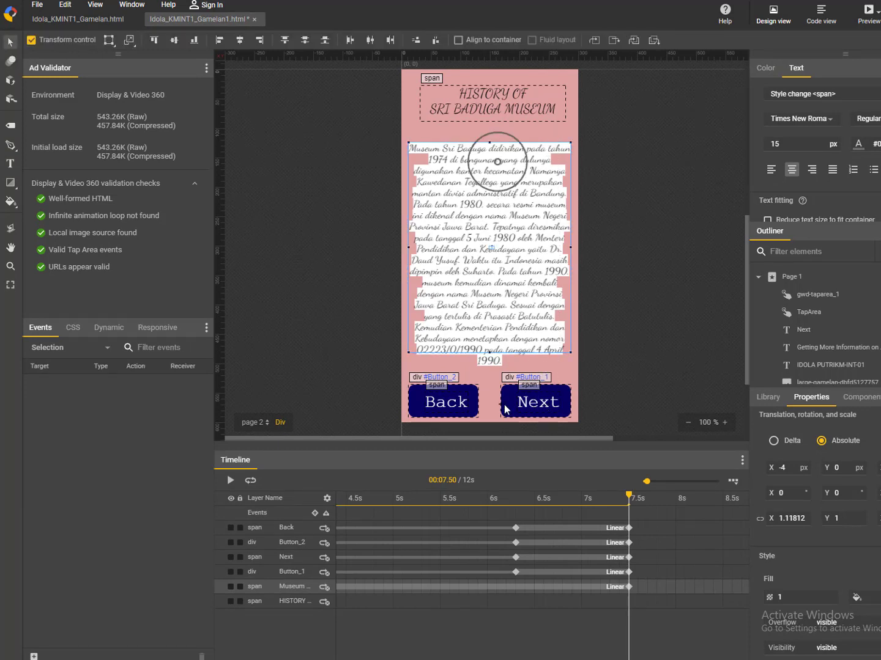
pyautogui.click(436, 406)
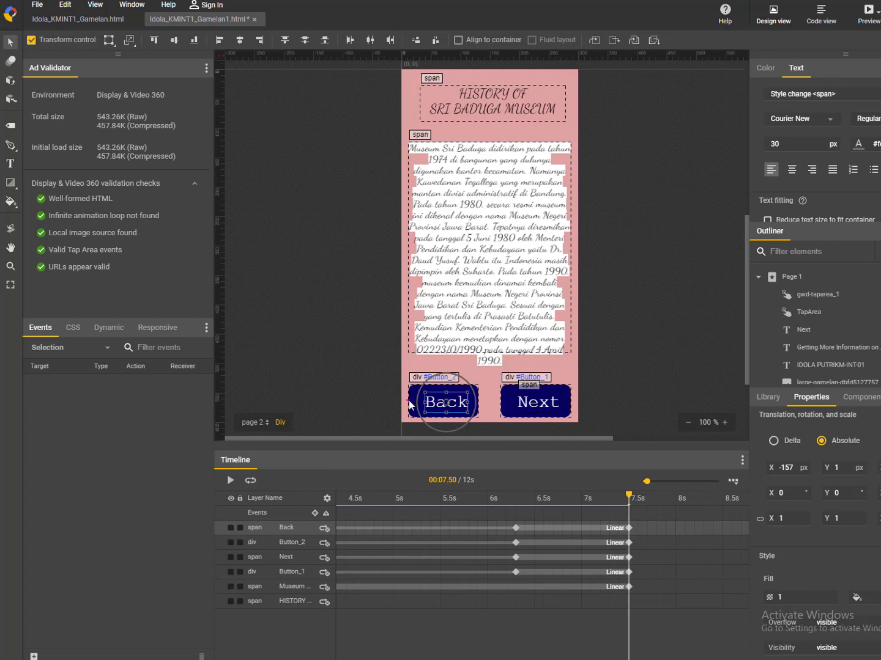
pyautogui.click(410, 399)
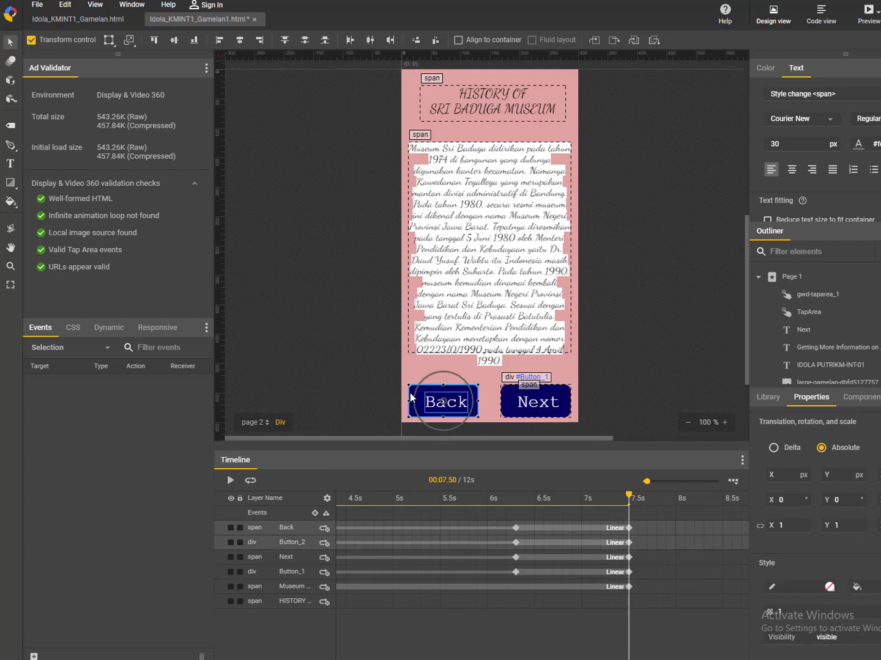
pyautogui.click(343, 378)
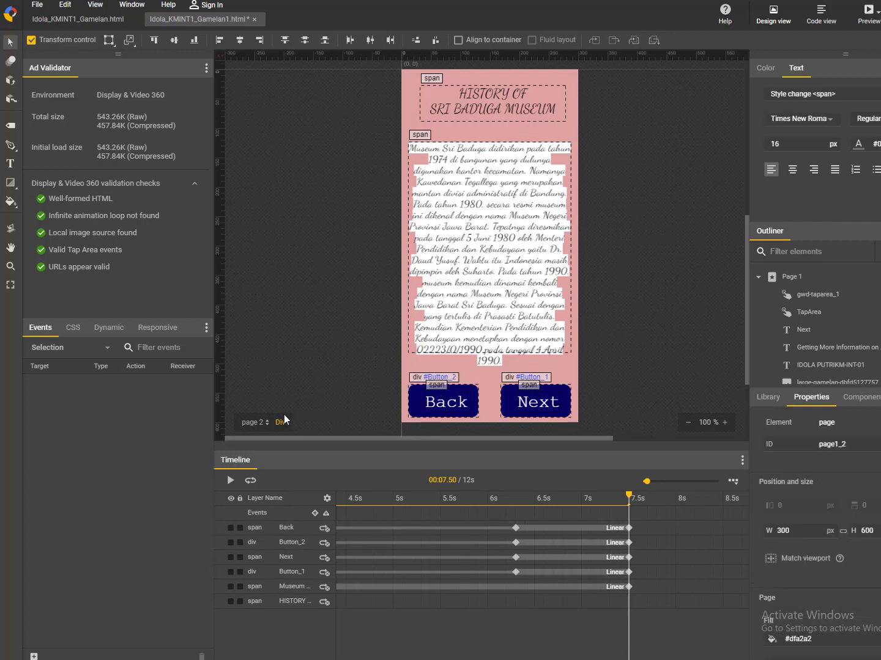
# Add a new blank page after page 2 and set its fill colour to #DCACAC
pyautogui.click(265, 424)
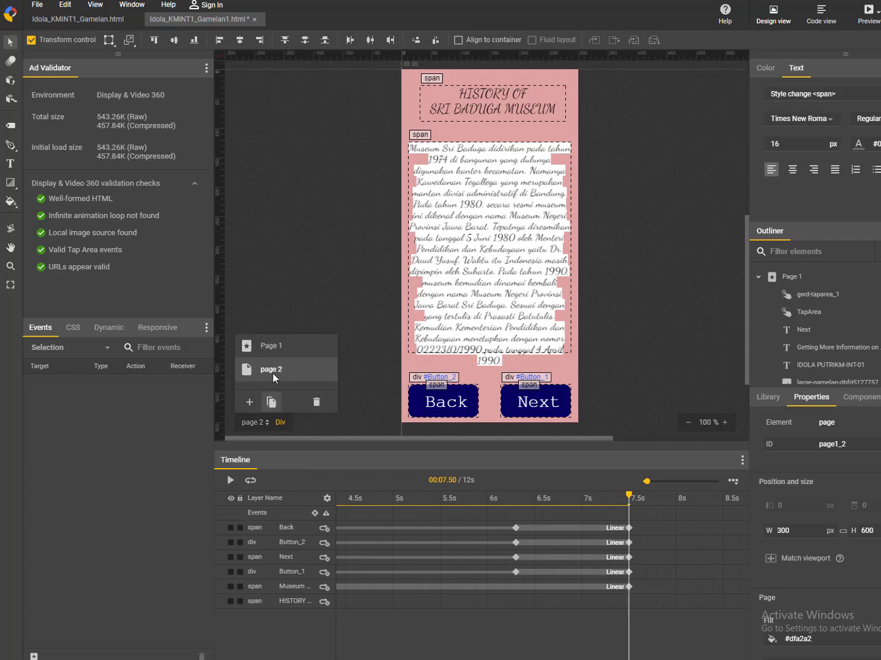
pyautogui.click(249, 402)
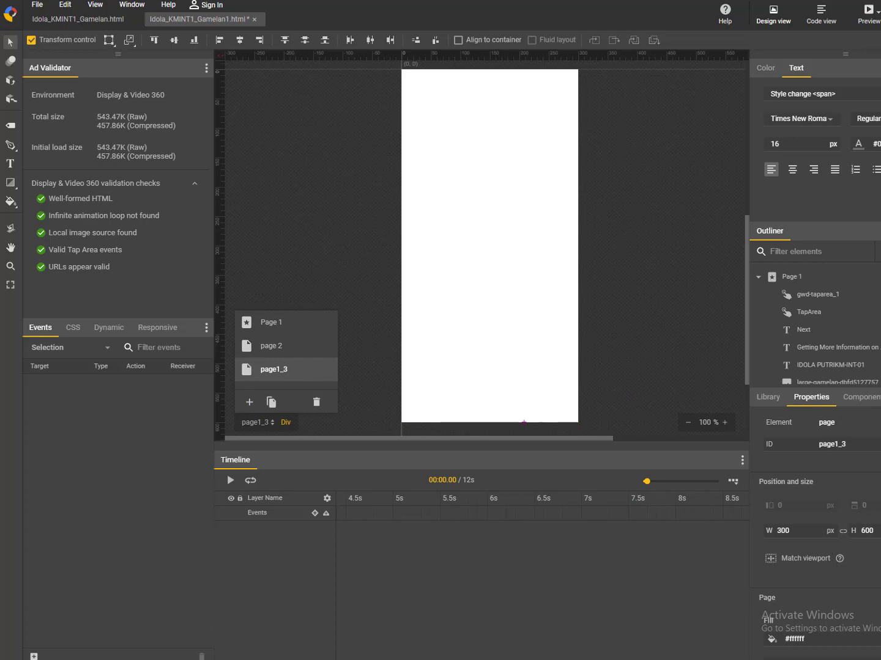
pyautogui.click(771, 639)
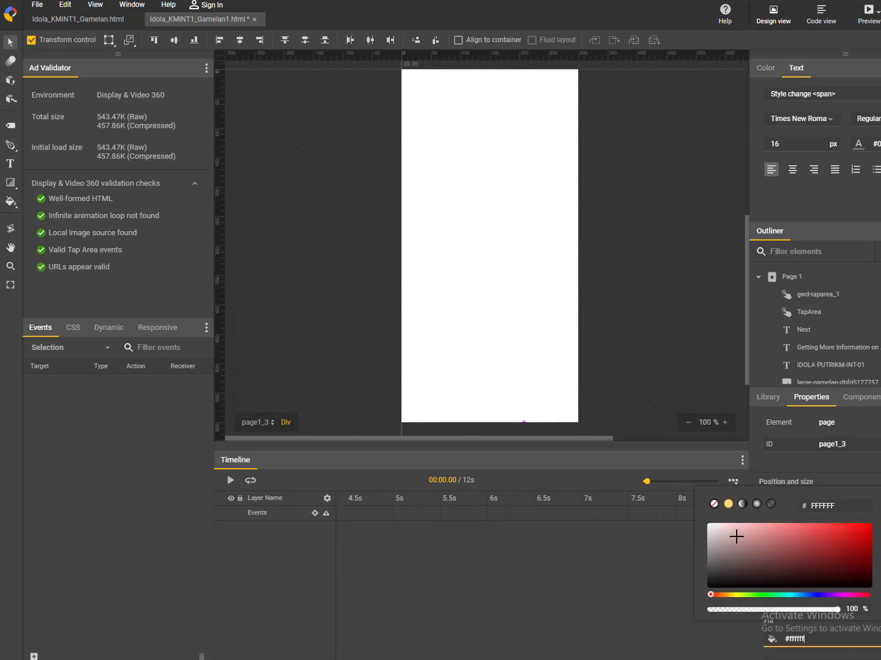
pyautogui.moveTo(737, 536); pyautogui.dragTo(744, 533)
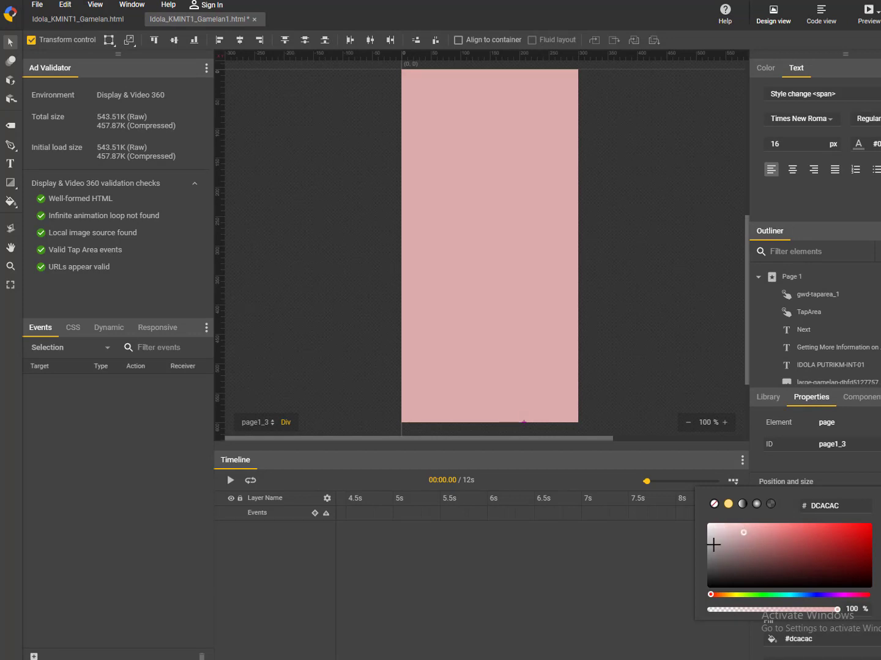
pyautogui.click(702, 349)
# Return to page 2, place a Tap Area component over the Next button and resize it to cover exactly that button
pyautogui.click(270, 423)
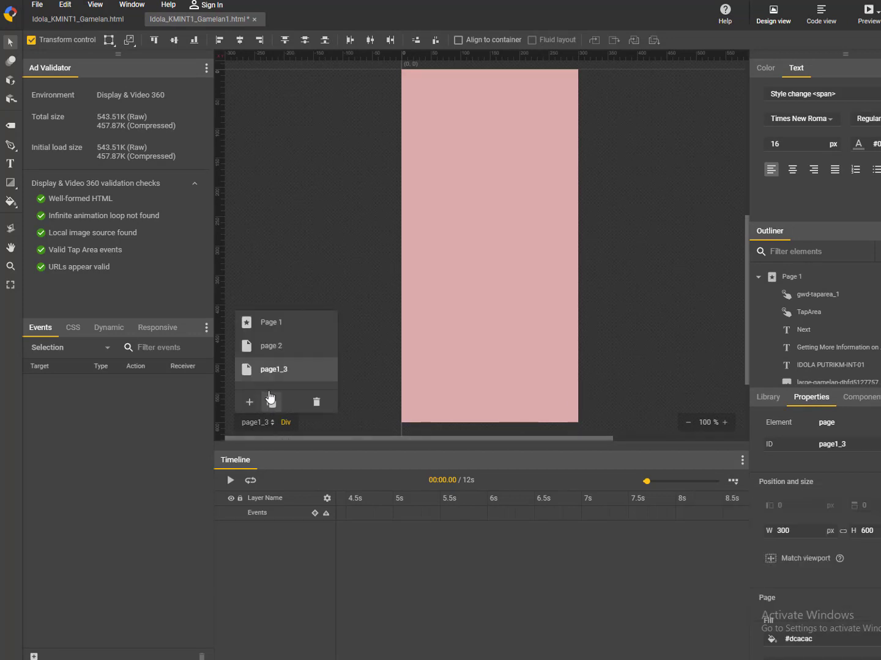
pyautogui.click(275, 345)
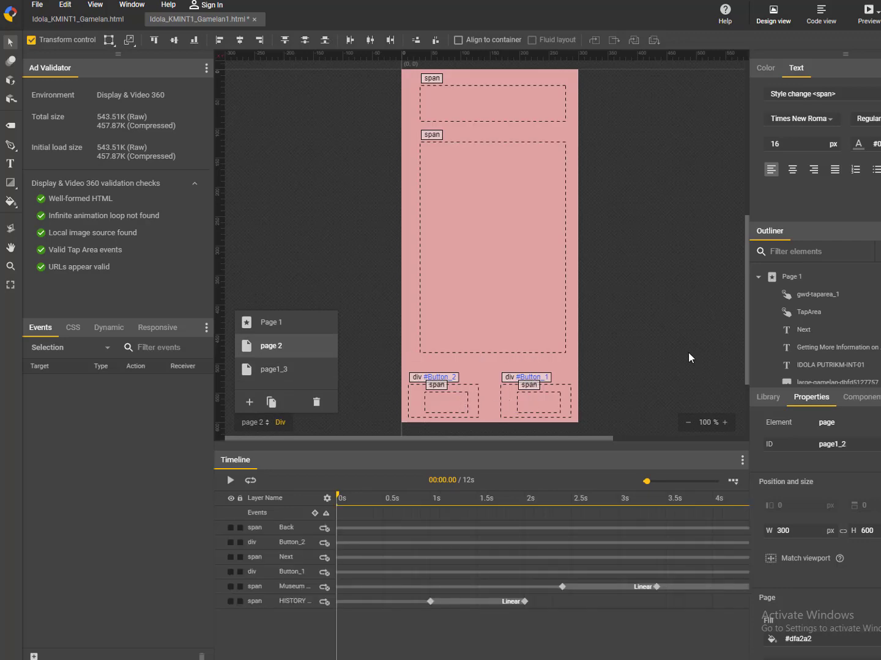
pyautogui.click(549, 398)
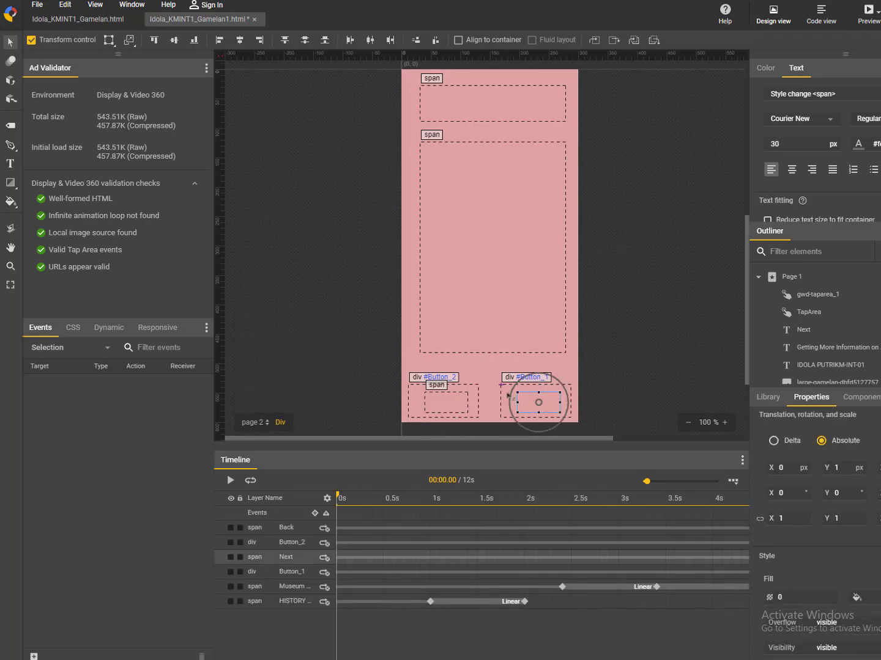
pyautogui.click(506, 394)
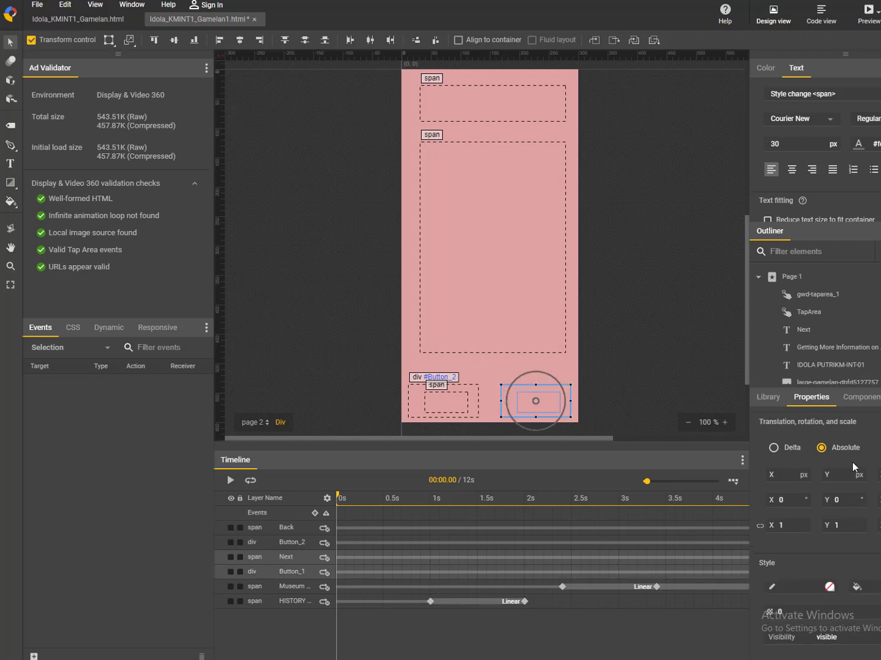
pyautogui.click(861, 399)
pyautogui.moveTo(795, 508); pyautogui.dragTo(503, 384)
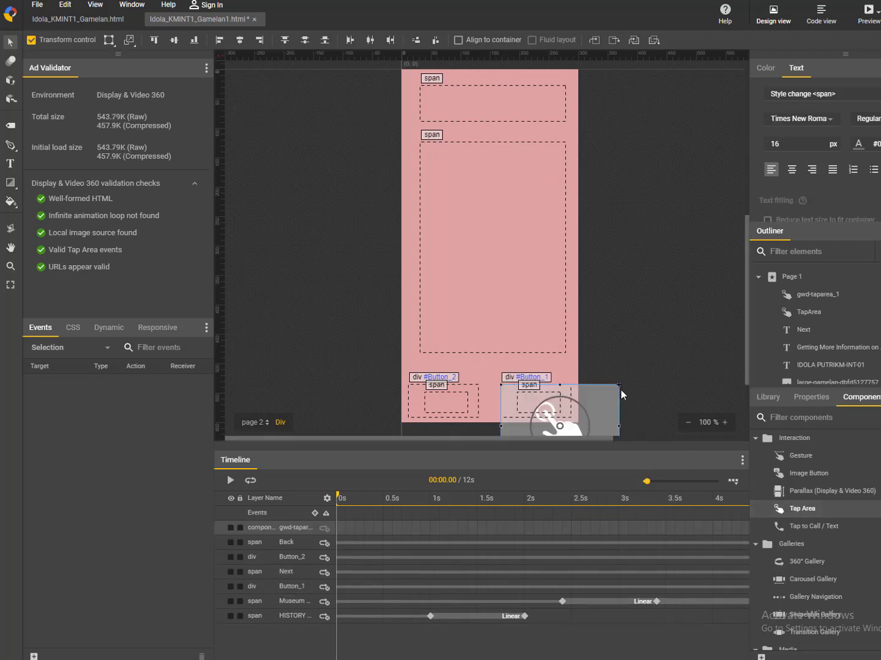
pyautogui.moveTo(617, 384); pyautogui.dragTo(572, 385)
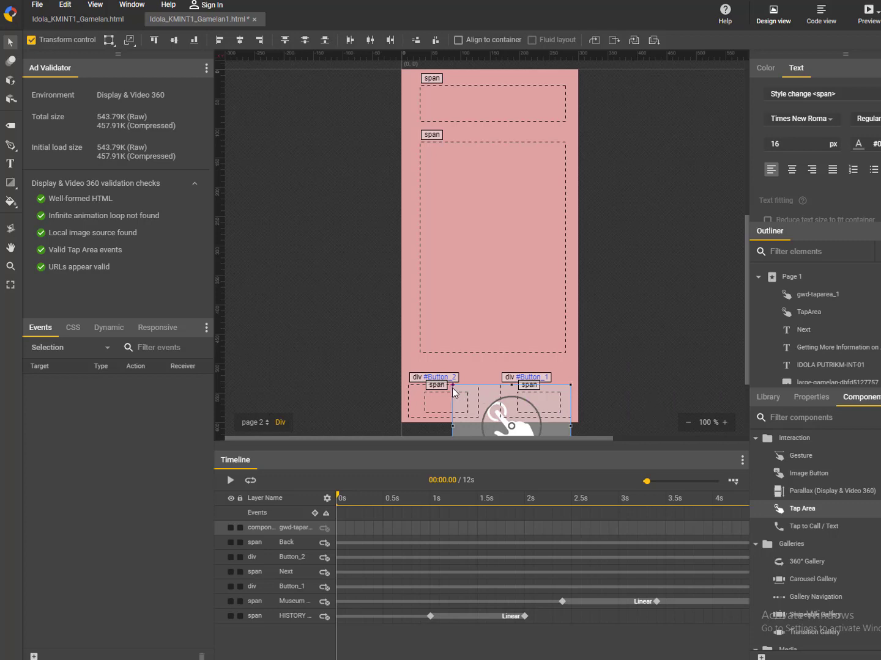
pyautogui.moveTo(454, 387); pyautogui.dragTo(502, 387)
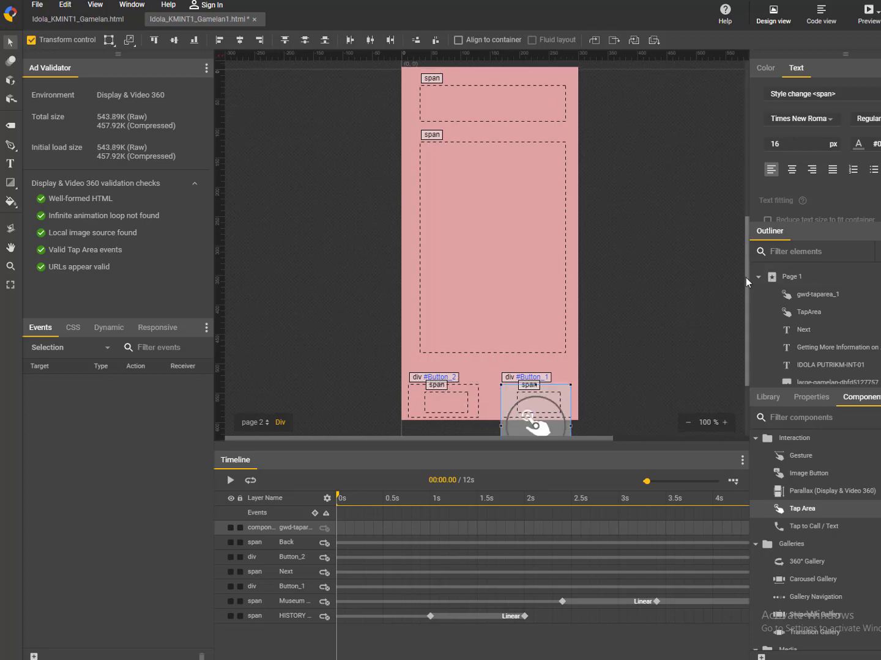
pyautogui.moveTo(746, 277); pyautogui.dragTo(744, 306)
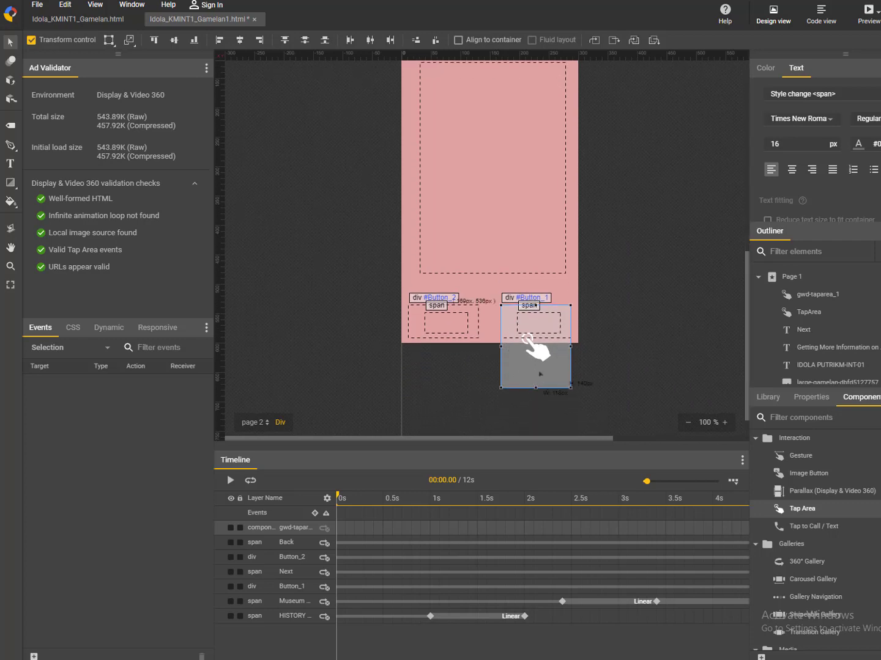
pyautogui.moveTo(537, 388); pyautogui.dragTo(536, 339)
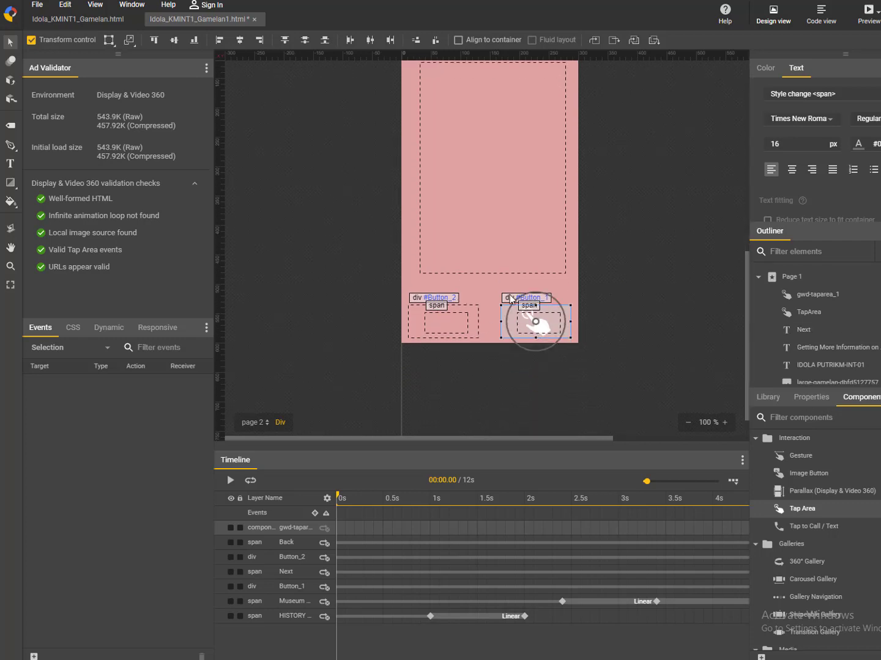
# Add a Touch/Click event to the Next button's tap area with the Page Deck action Go to page, targeting page1_3
pyautogui.rightClick(535, 322)
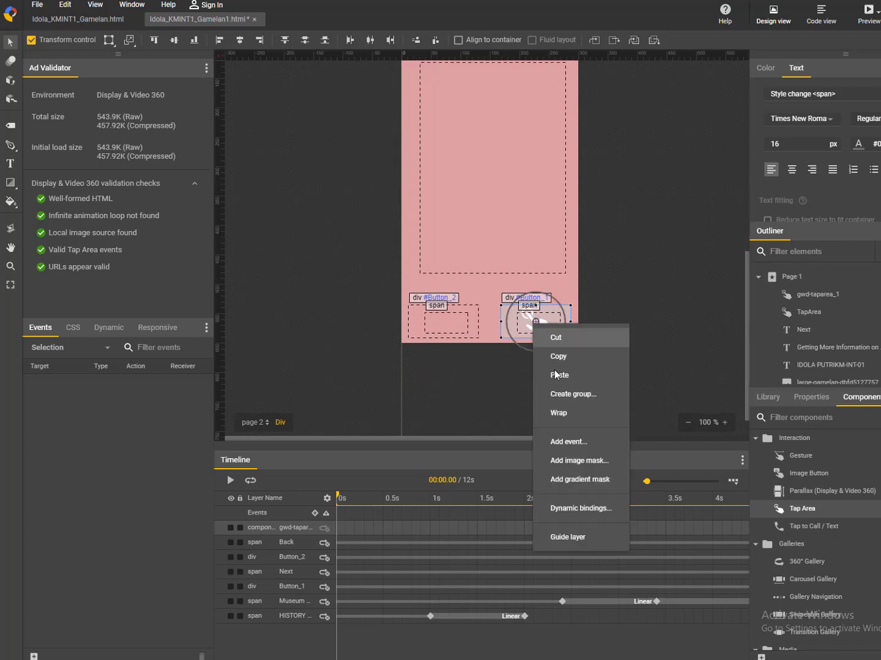
pyautogui.click(566, 443)
pyautogui.click(394, 322)
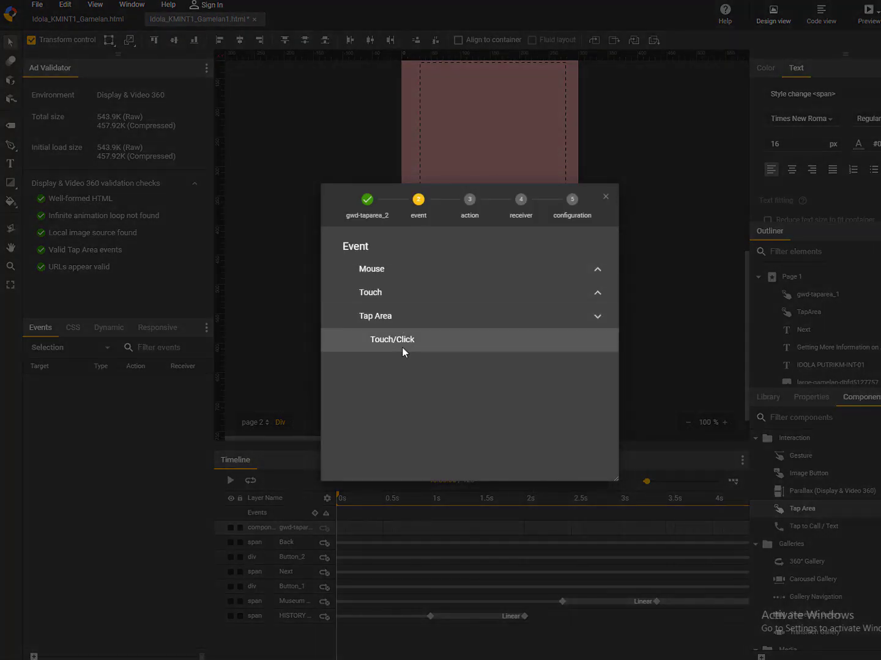
pyautogui.click(404, 343)
pyautogui.click(393, 345)
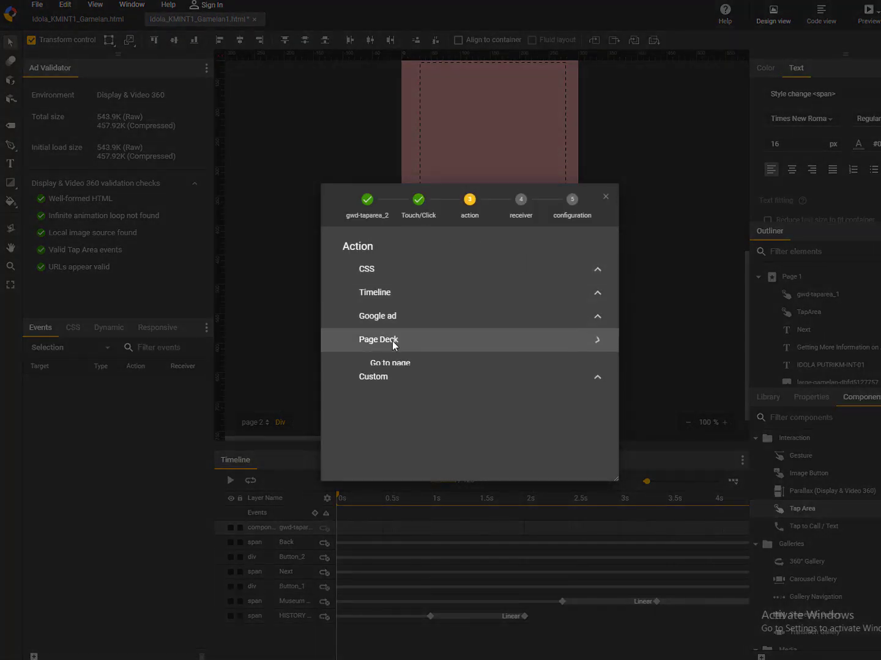
pyautogui.click(403, 364)
pyautogui.click(411, 274)
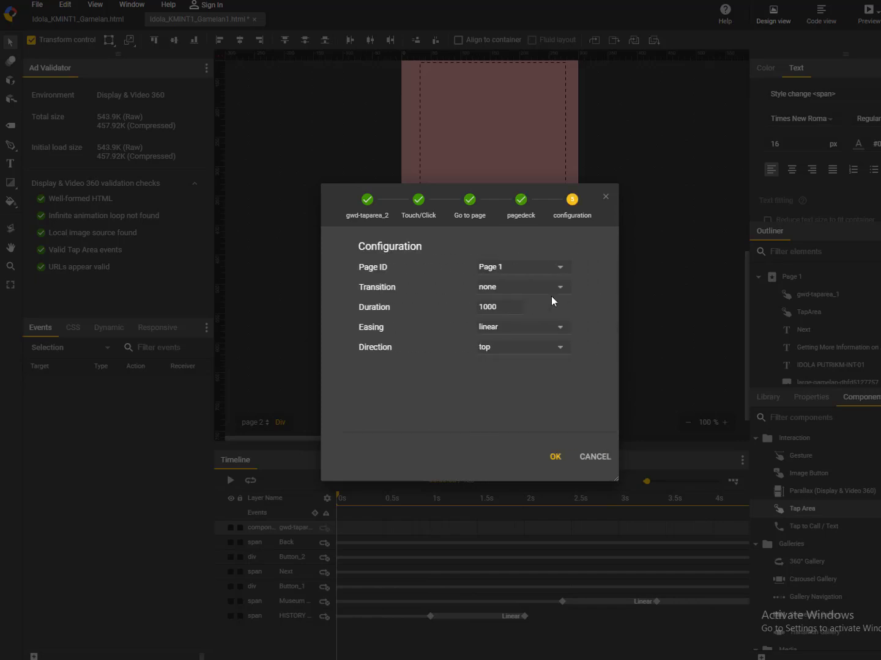
pyautogui.click(522, 269)
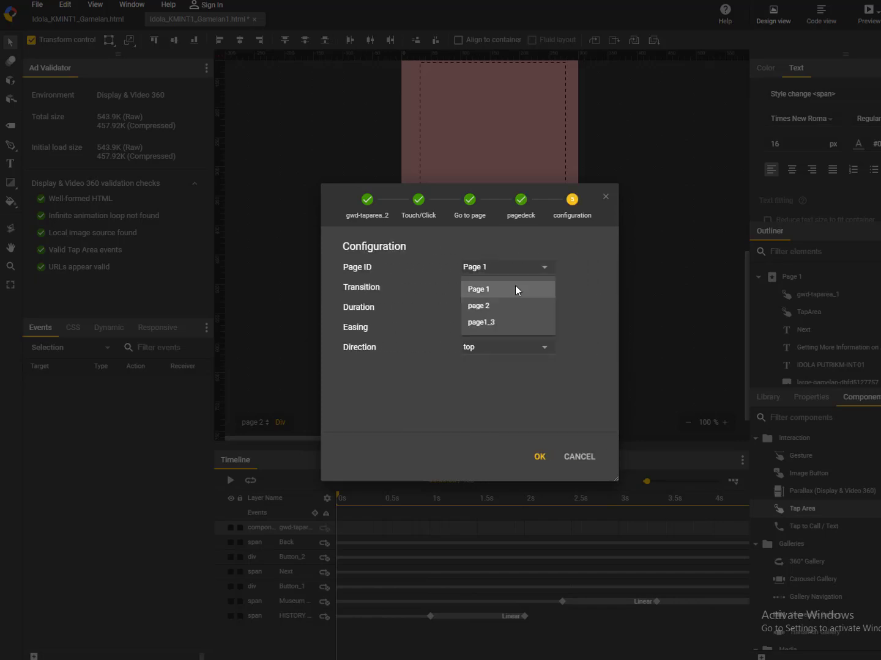
pyautogui.click(502, 323)
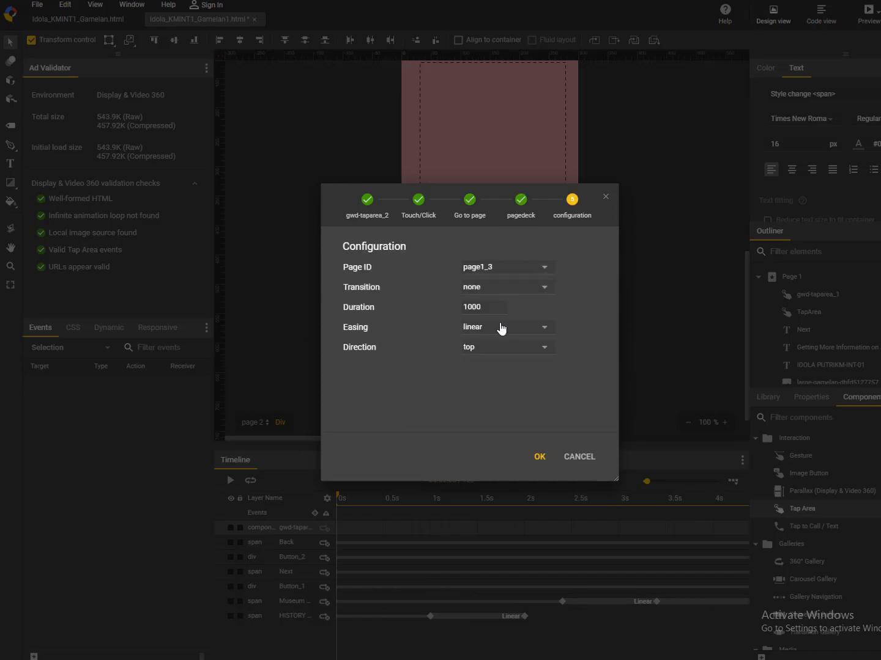
pyautogui.click(537, 458)
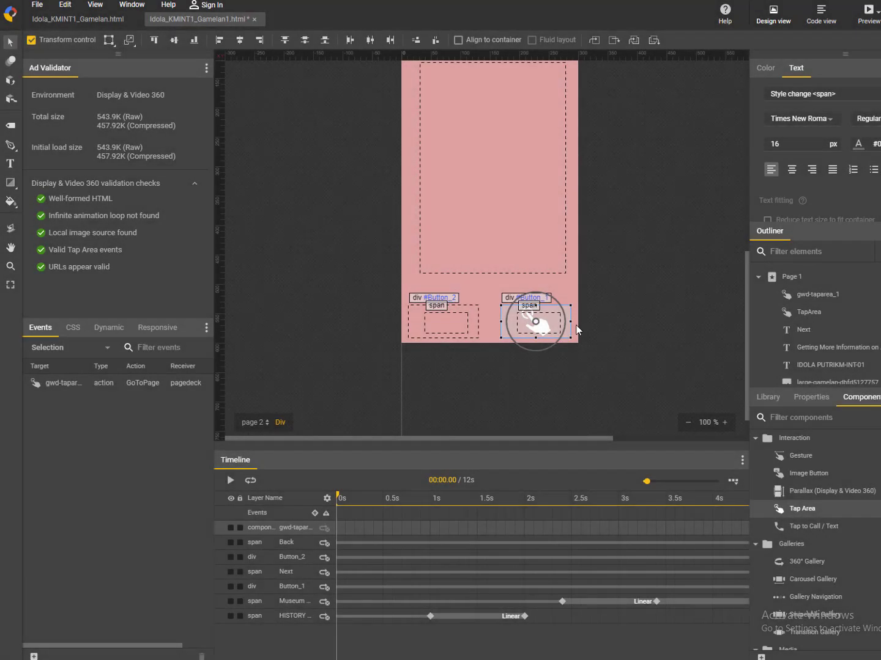
# Place a Tap Area component over page 2's Back button and resize it to cover exactly that button
pyautogui.click(448, 322)
pyautogui.click(411, 321)
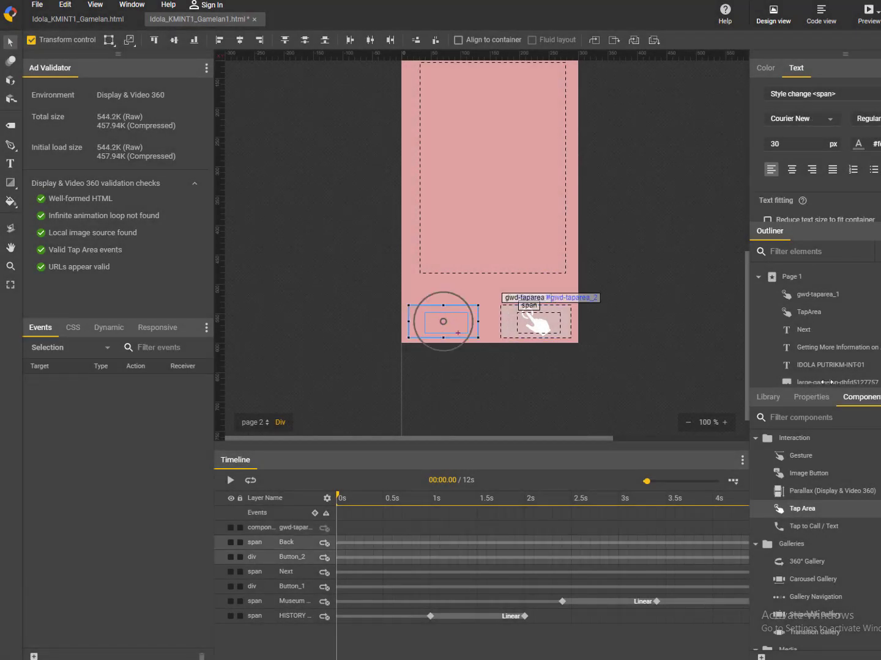
pyautogui.moveTo(800, 509); pyautogui.dragTo(468, 346)
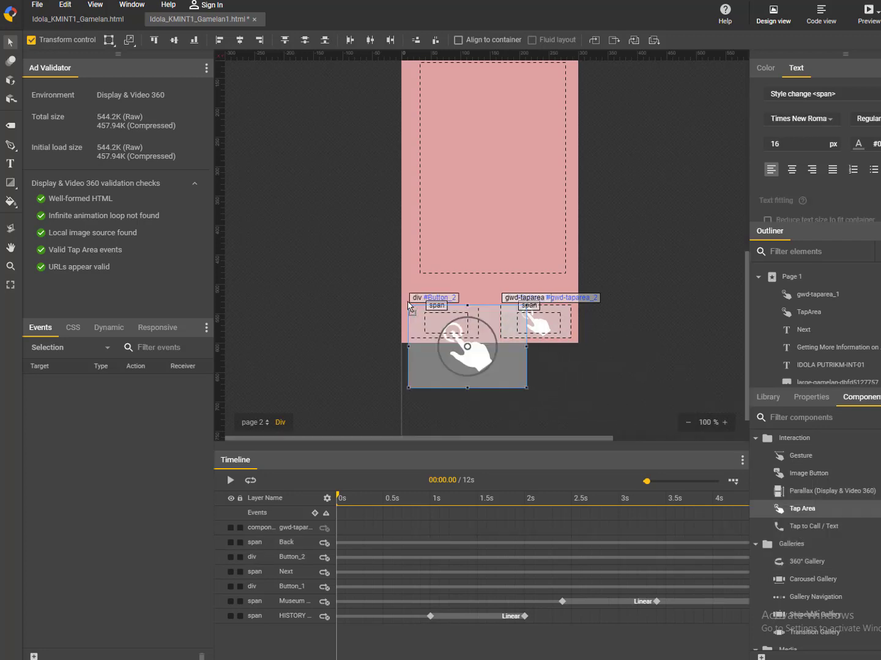
pyautogui.moveTo(526, 387); pyautogui.dragTo(445, 338)
# Add a Touch/Click event to the Back button's tap area with the Page Deck action Go to page, targeting Page 1
pyautogui.rightClick(458, 318)
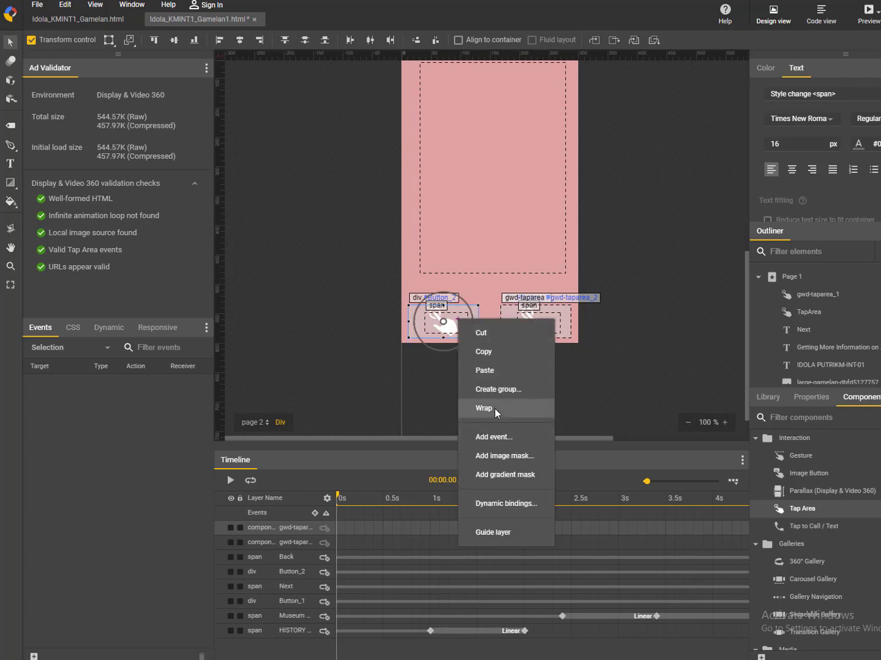
pyautogui.click(493, 437)
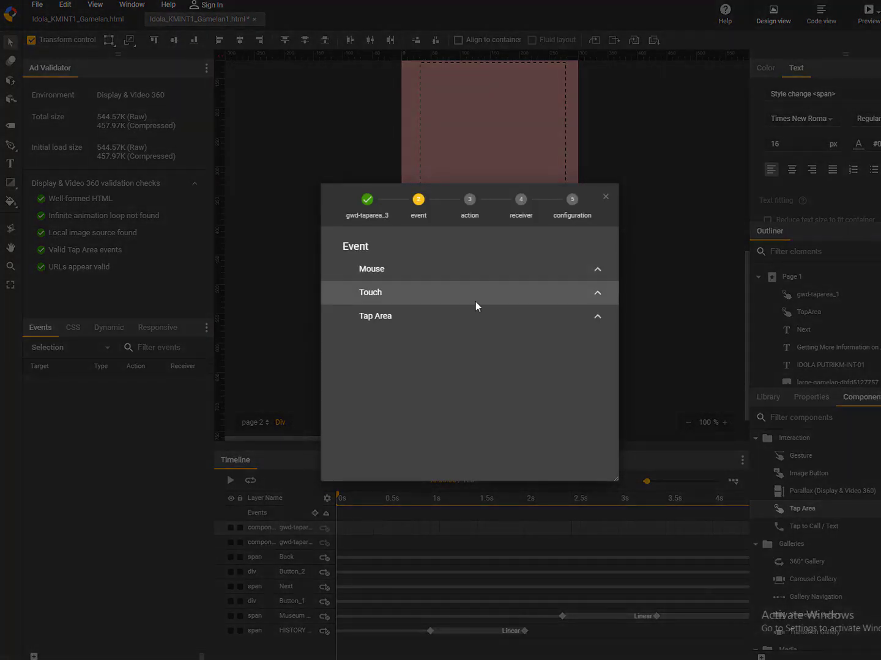
pyautogui.click(456, 316)
pyautogui.click(442, 343)
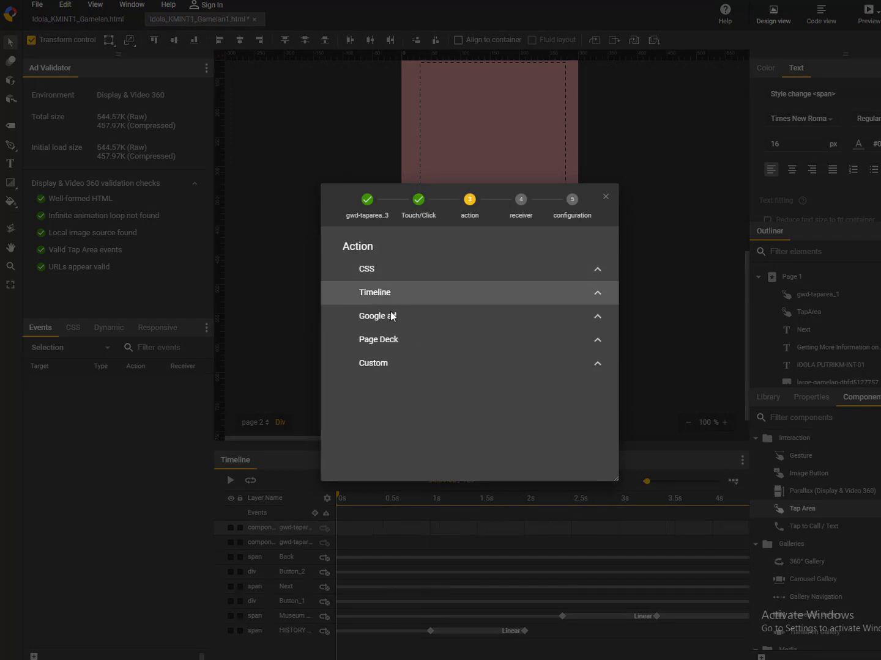
pyautogui.click(398, 339)
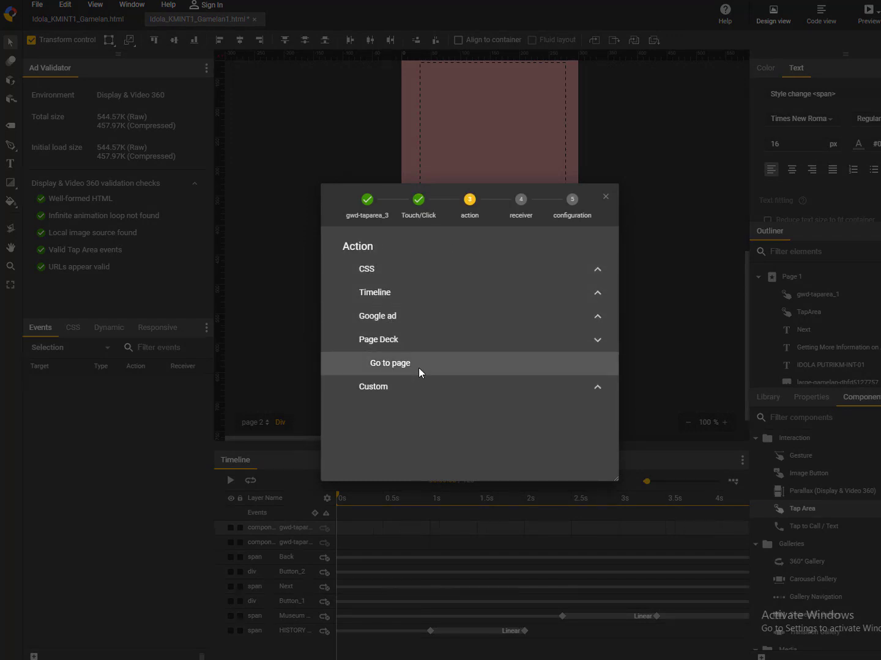
pyautogui.click(418, 367)
pyautogui.click(438, 276)
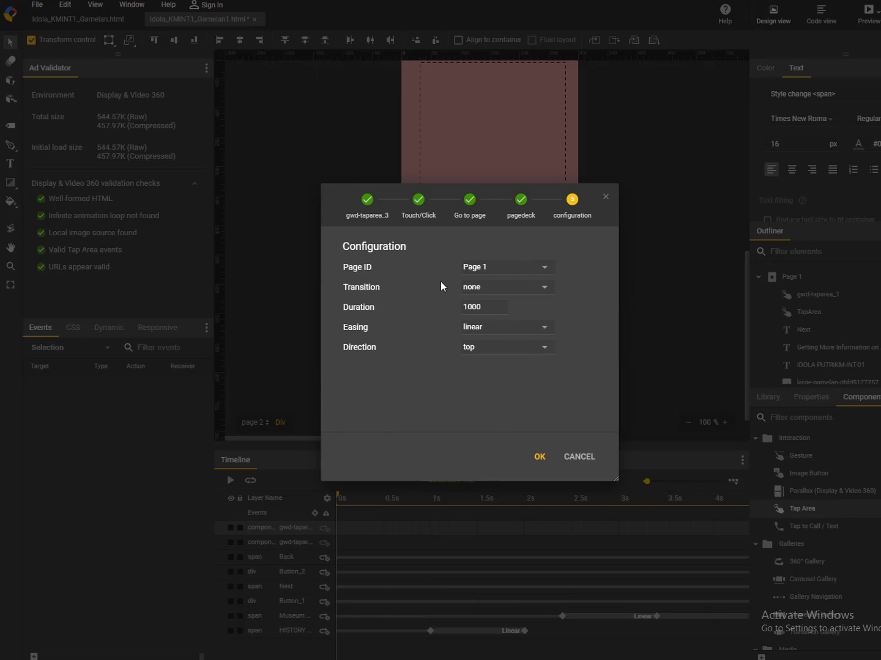
pyautogui.click(503, 267)
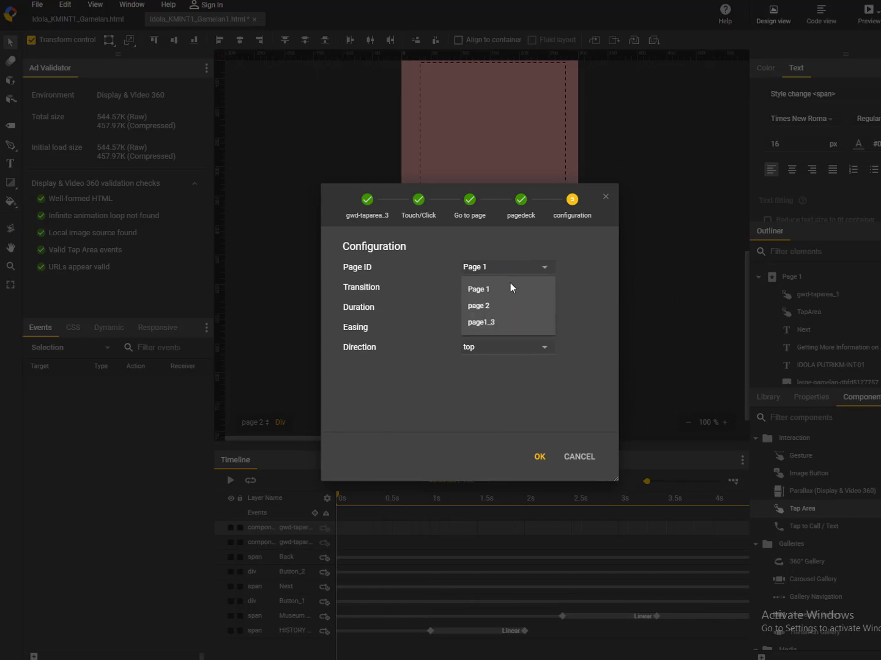
pyautogui.click(497, 308)
pyautogui.click(512, 271)
pyautogui.click(495, 286)
pyautogui.click(539, 457)
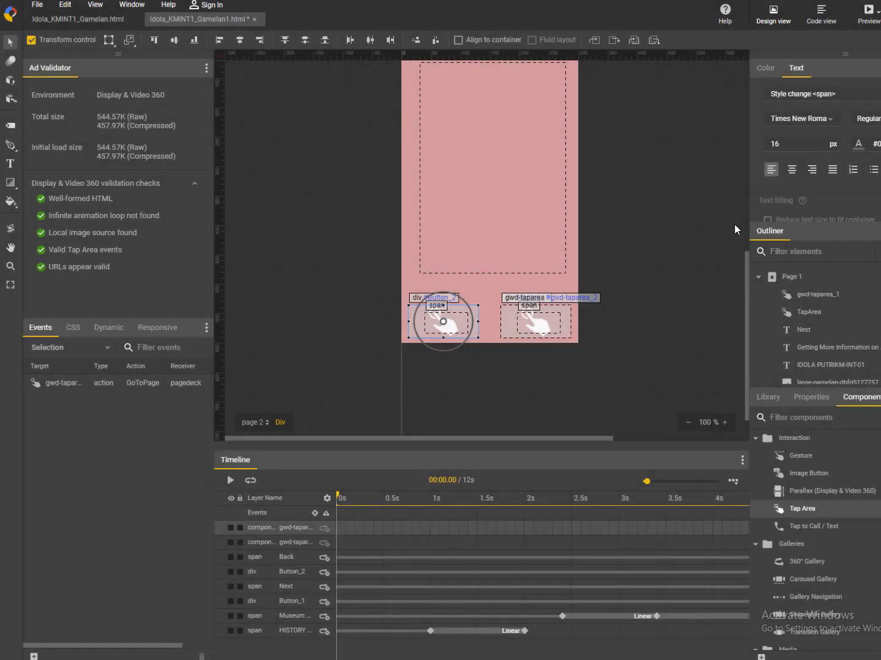
# Rename the page page1_3 as "page 3" and display it on the canvas
pyautogui.click(254, 428)
pyautogui.rightClick(261, 370)
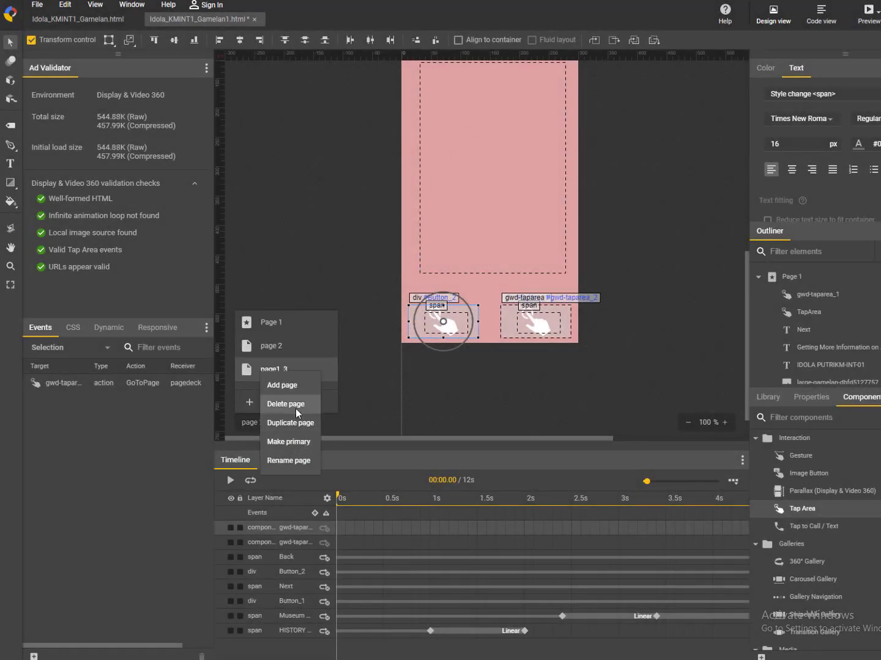
pyautogui.click(286, 459)
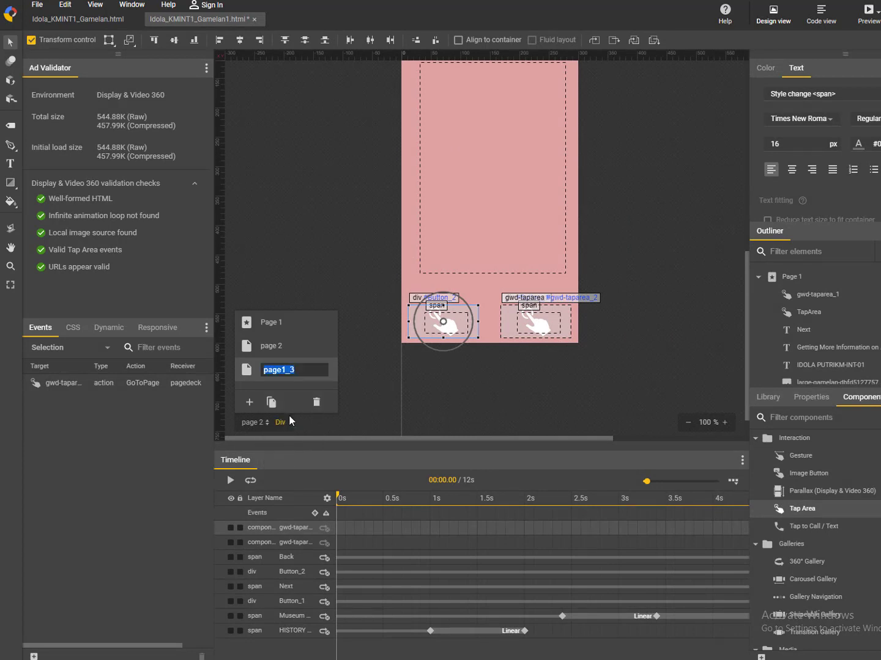
pyautogui.click(294, 372)
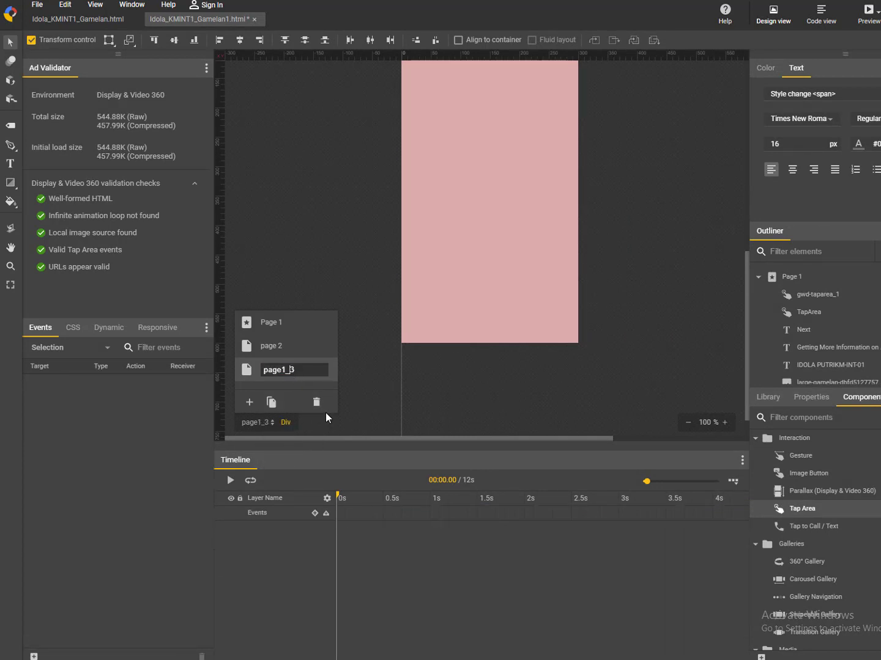
pyautogui.press('BackSpace')
pyautogui.press('BackSpace')
pyautogui.click(372, 367)
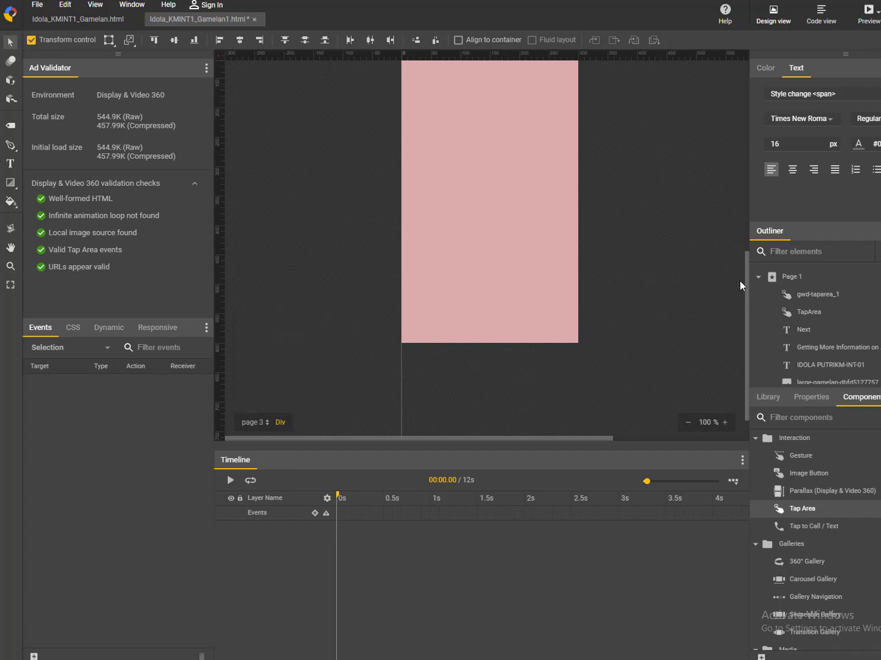
pyautogui.moveTo(748, 277); pyautogui.dragTo(746, 234)
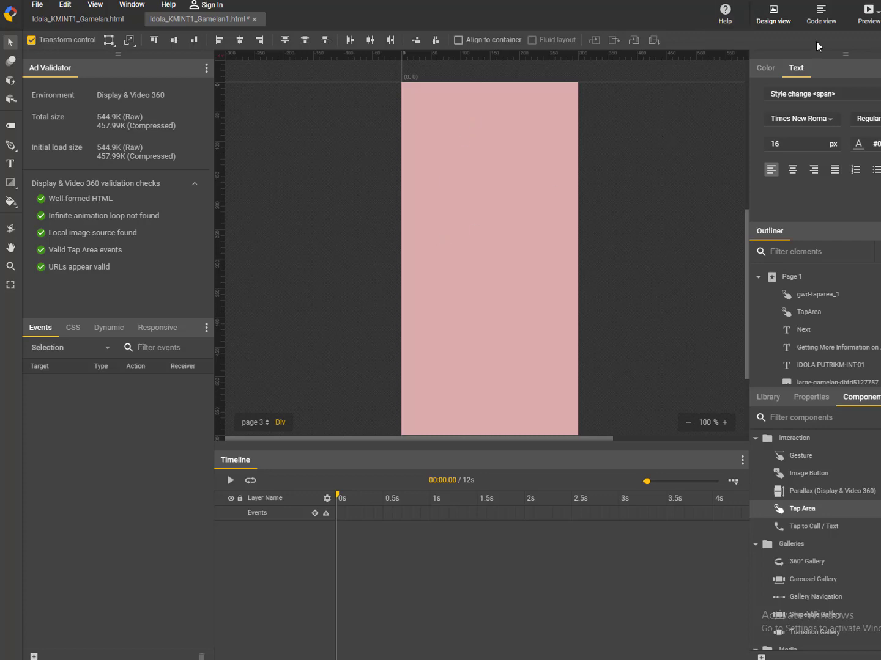
# Preview the ad in the browser and test page 1's Next button and page 2's Back button
pyautogui.click(869, 10)
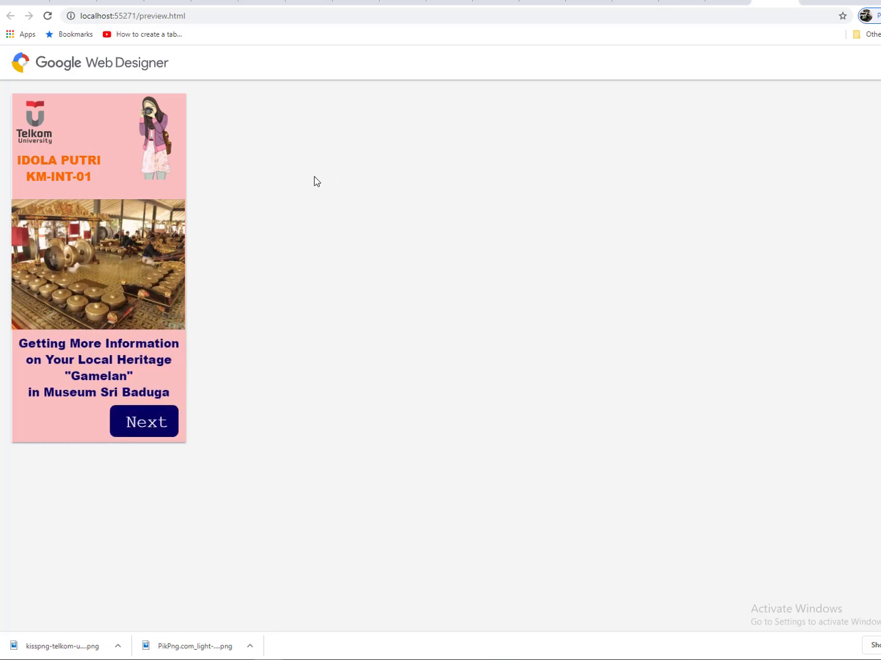
pyautogui.click(168, 425)
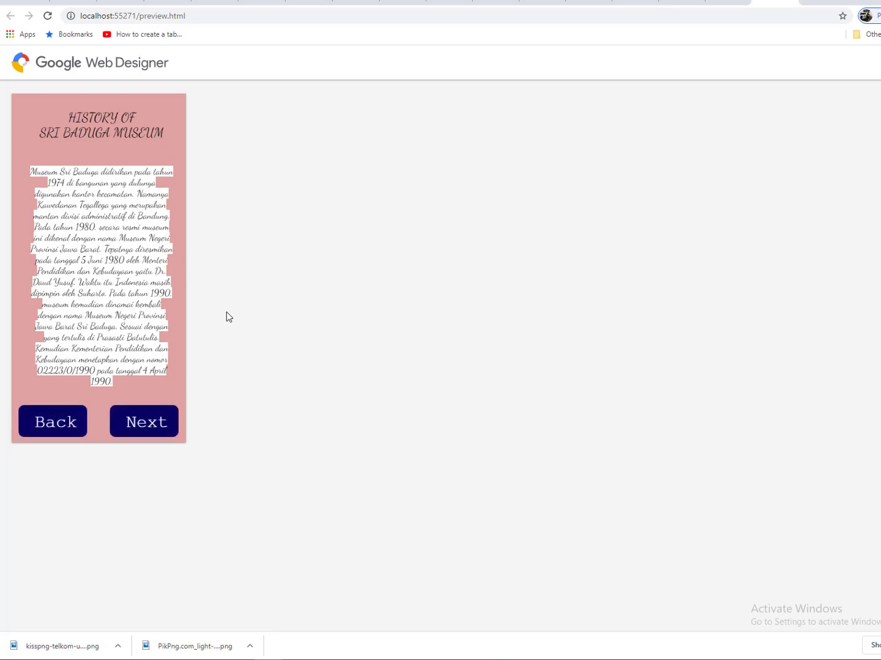
pyautogui.click(46, 434)
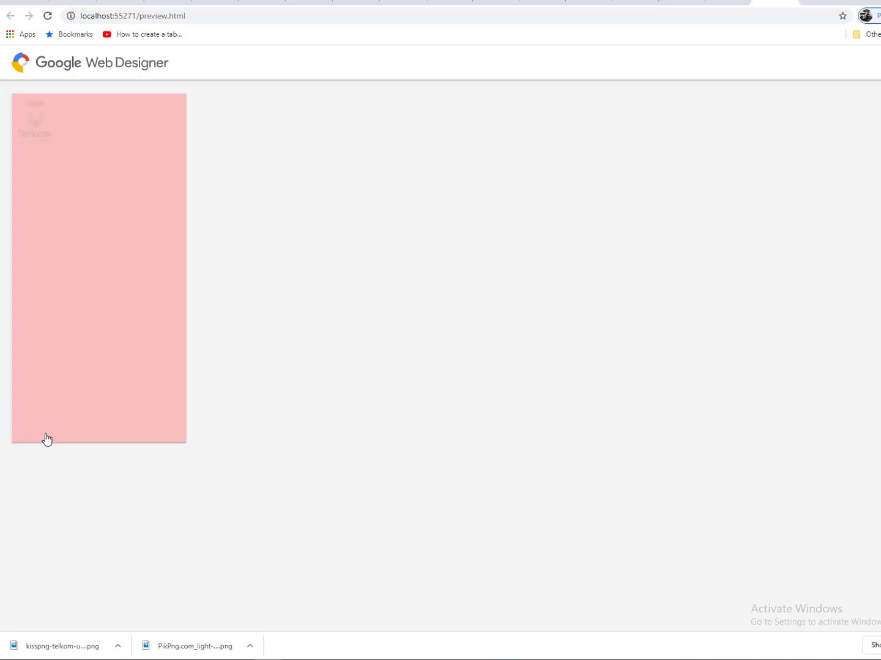